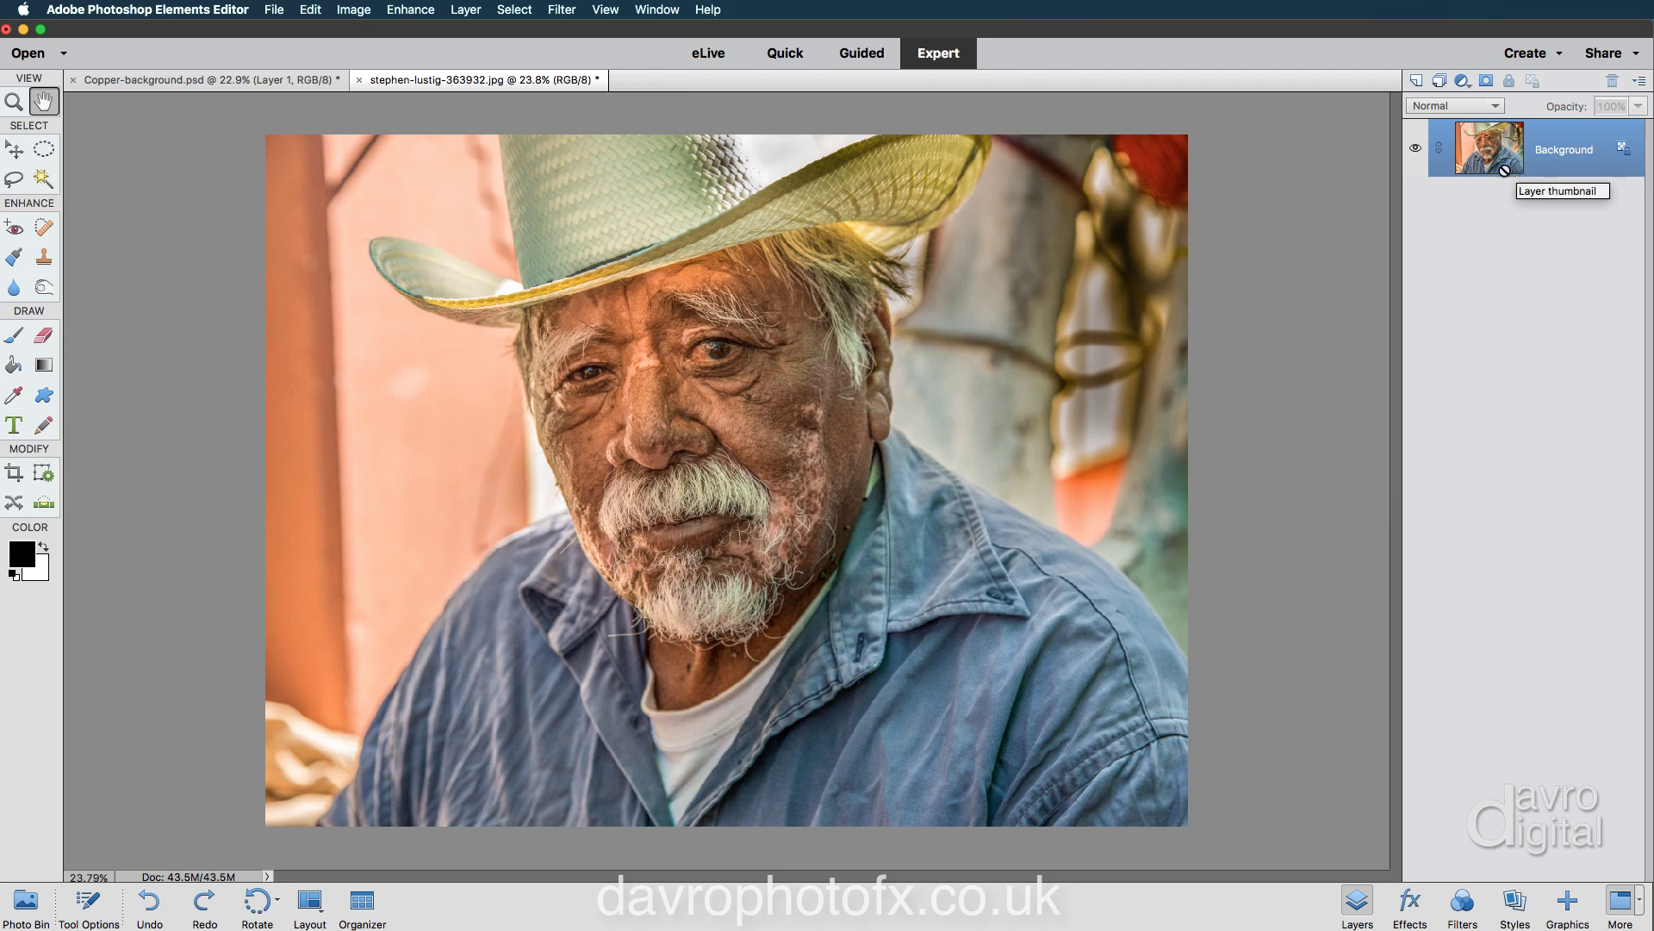
Duplicate the Background layer and remove the colour from the copy.
{"action": "key", "text": "super+j"}
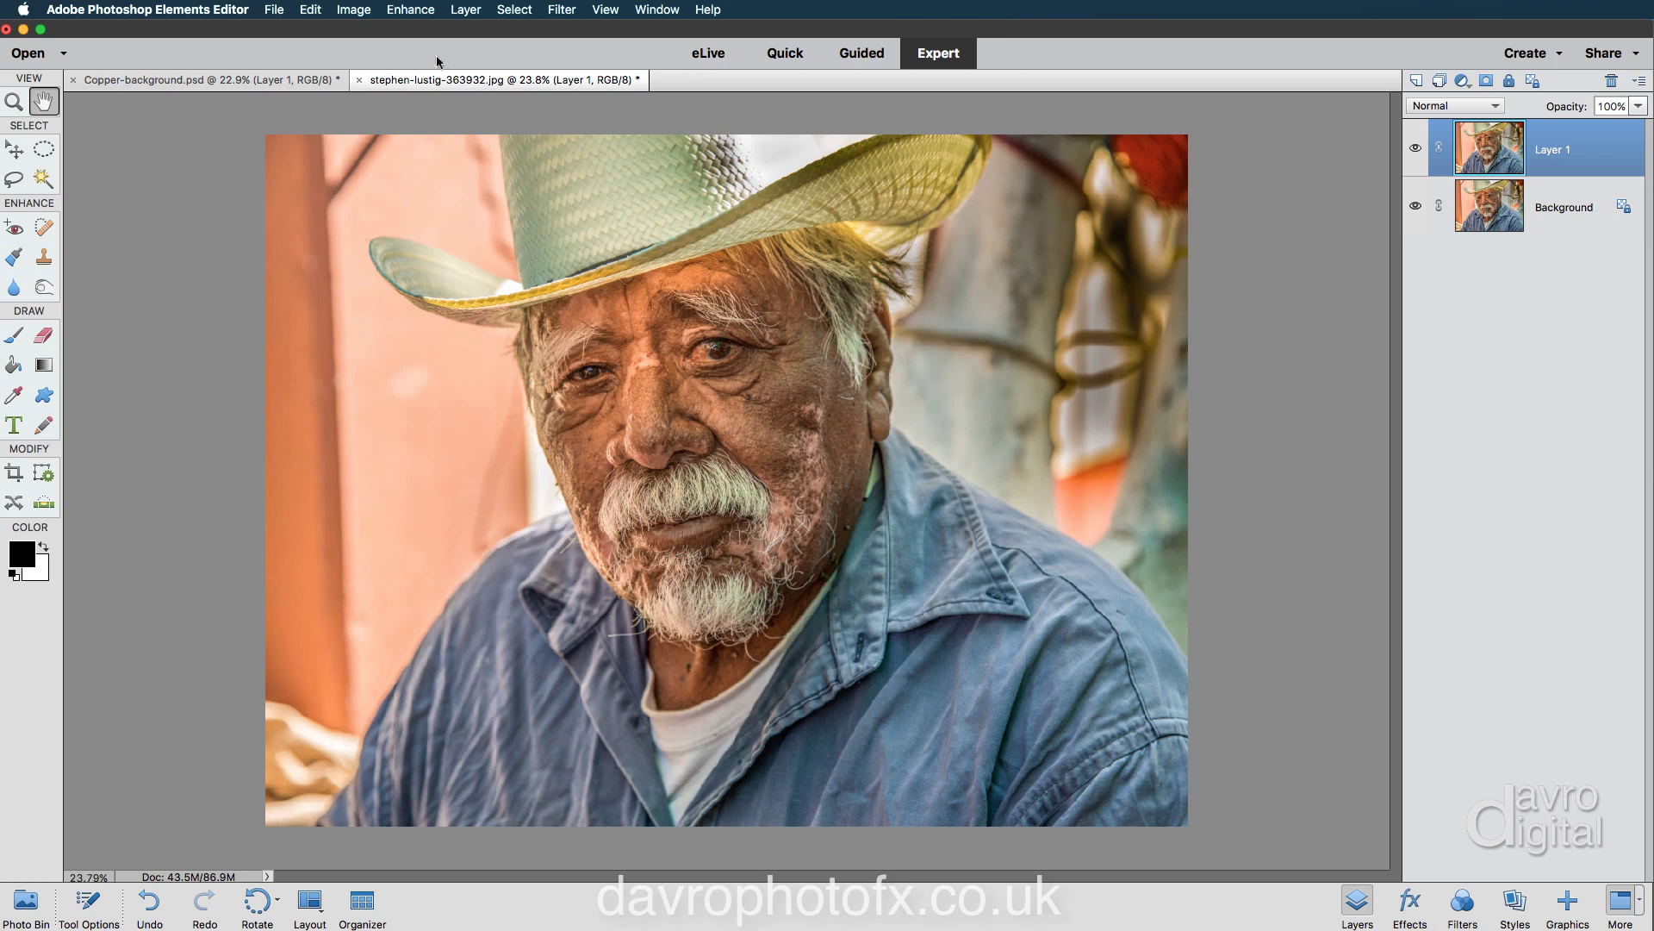
{"action": "left_click", "coordinate": [412, 9]}
{"action": "mouse_move", "coordinate": [527, 190]}
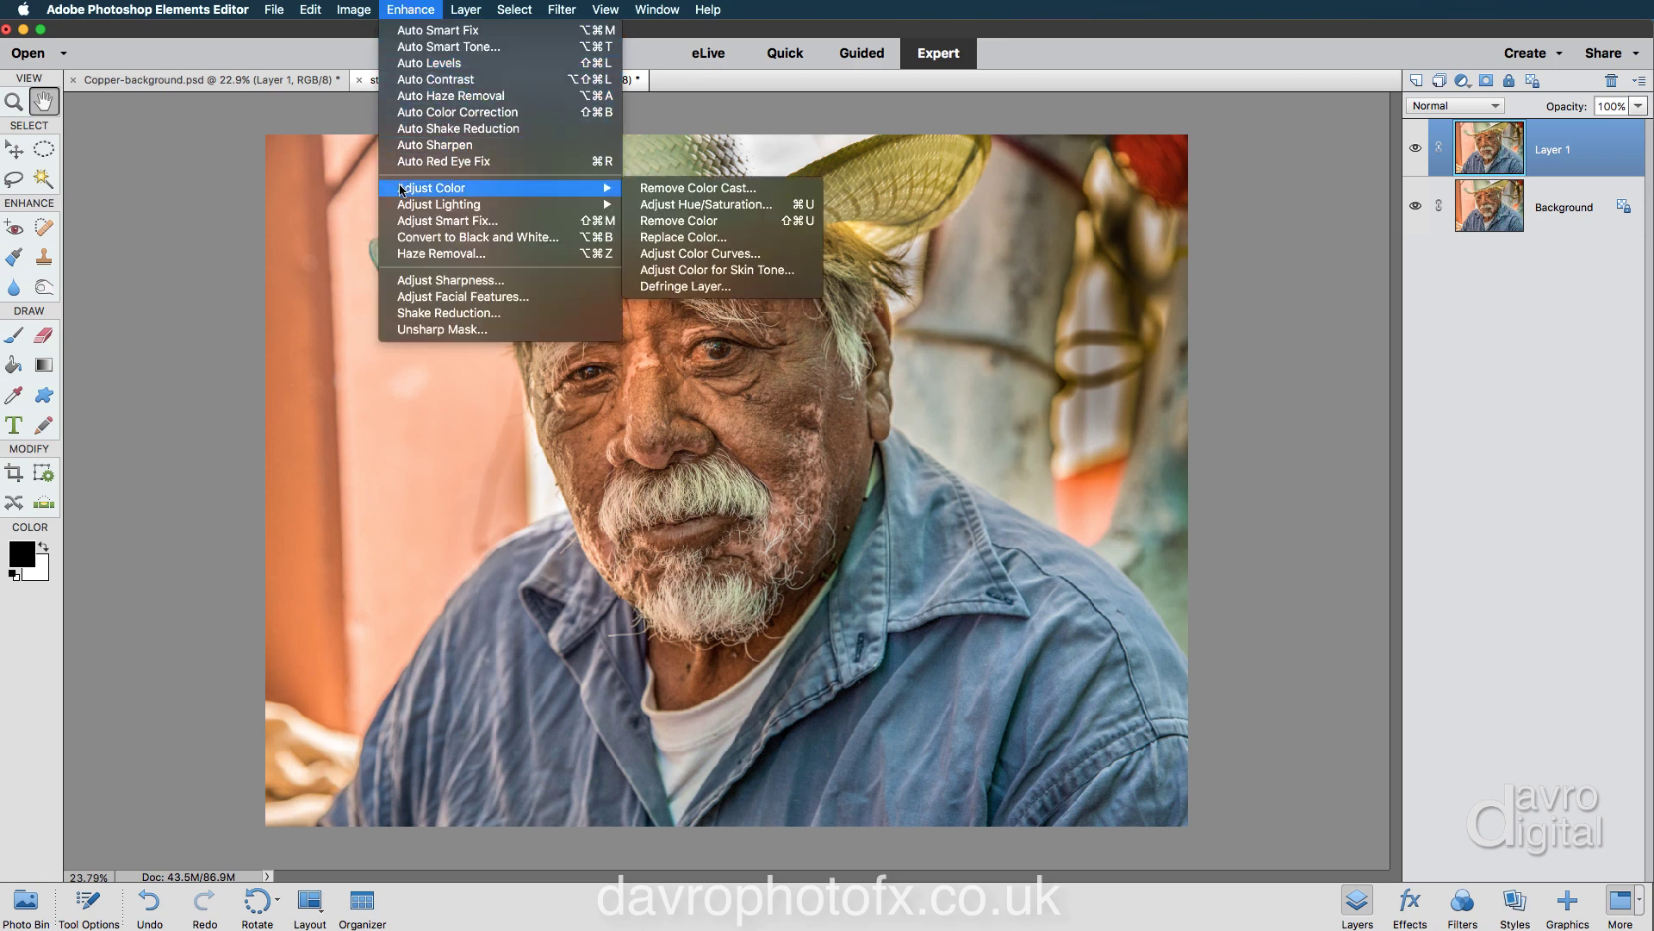
{"action": "left_click", "coordinate": [689, 224]}
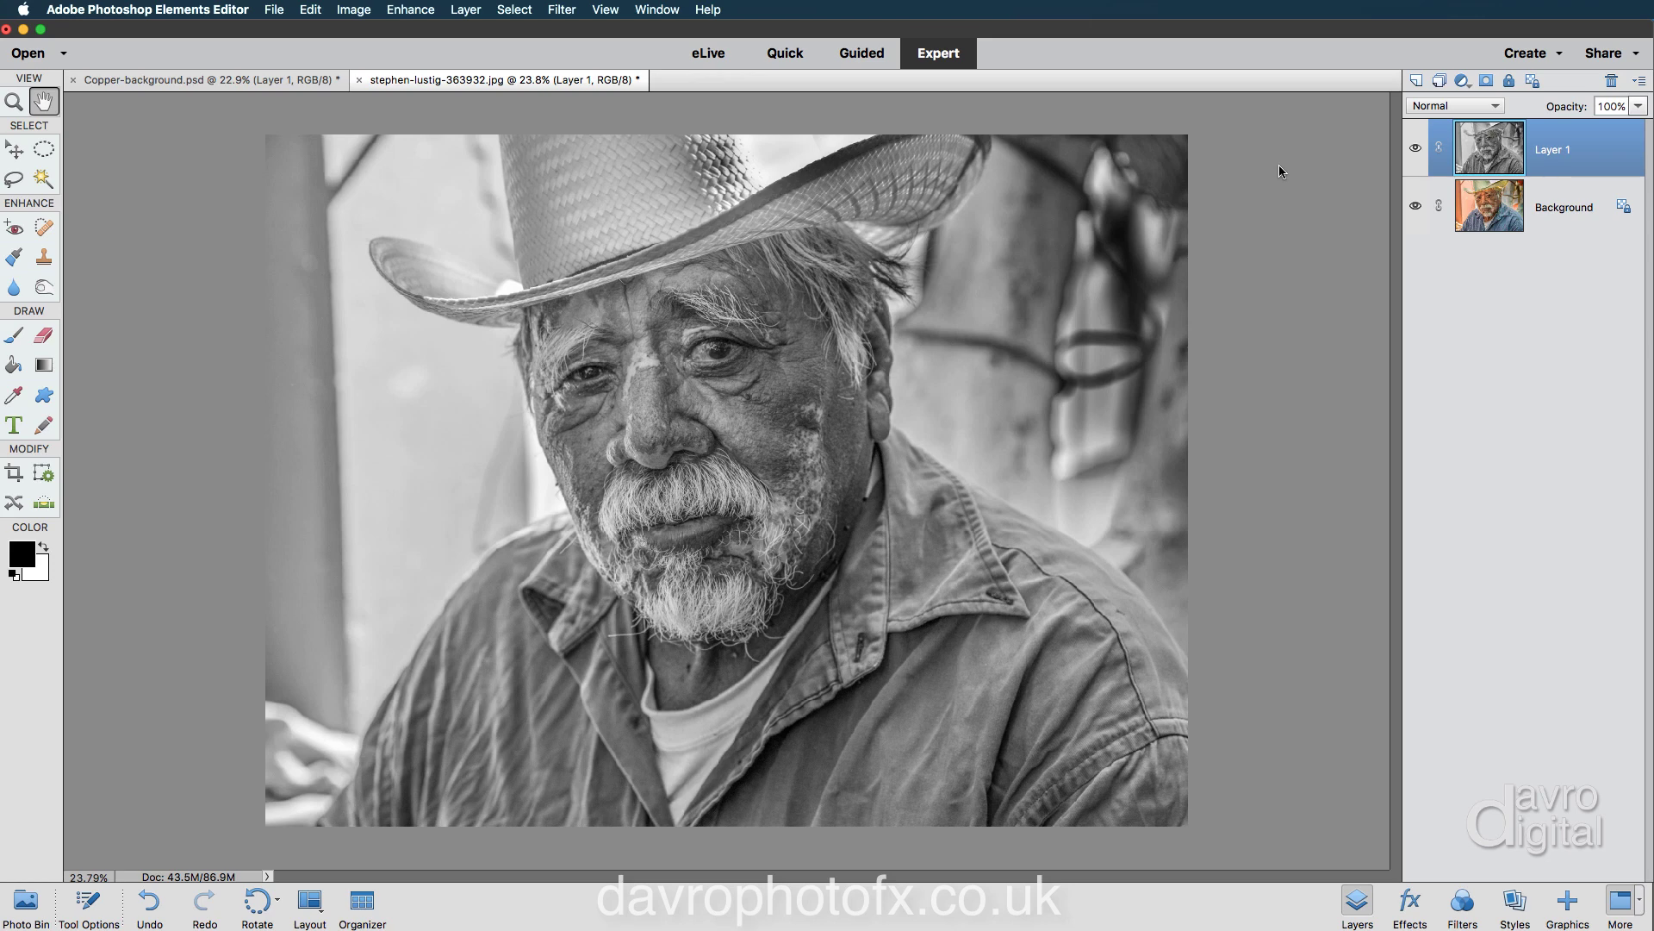
Duplicate the desaturated portrait layer and invert the new copy.
{"action": "key", "text": "super+j"}
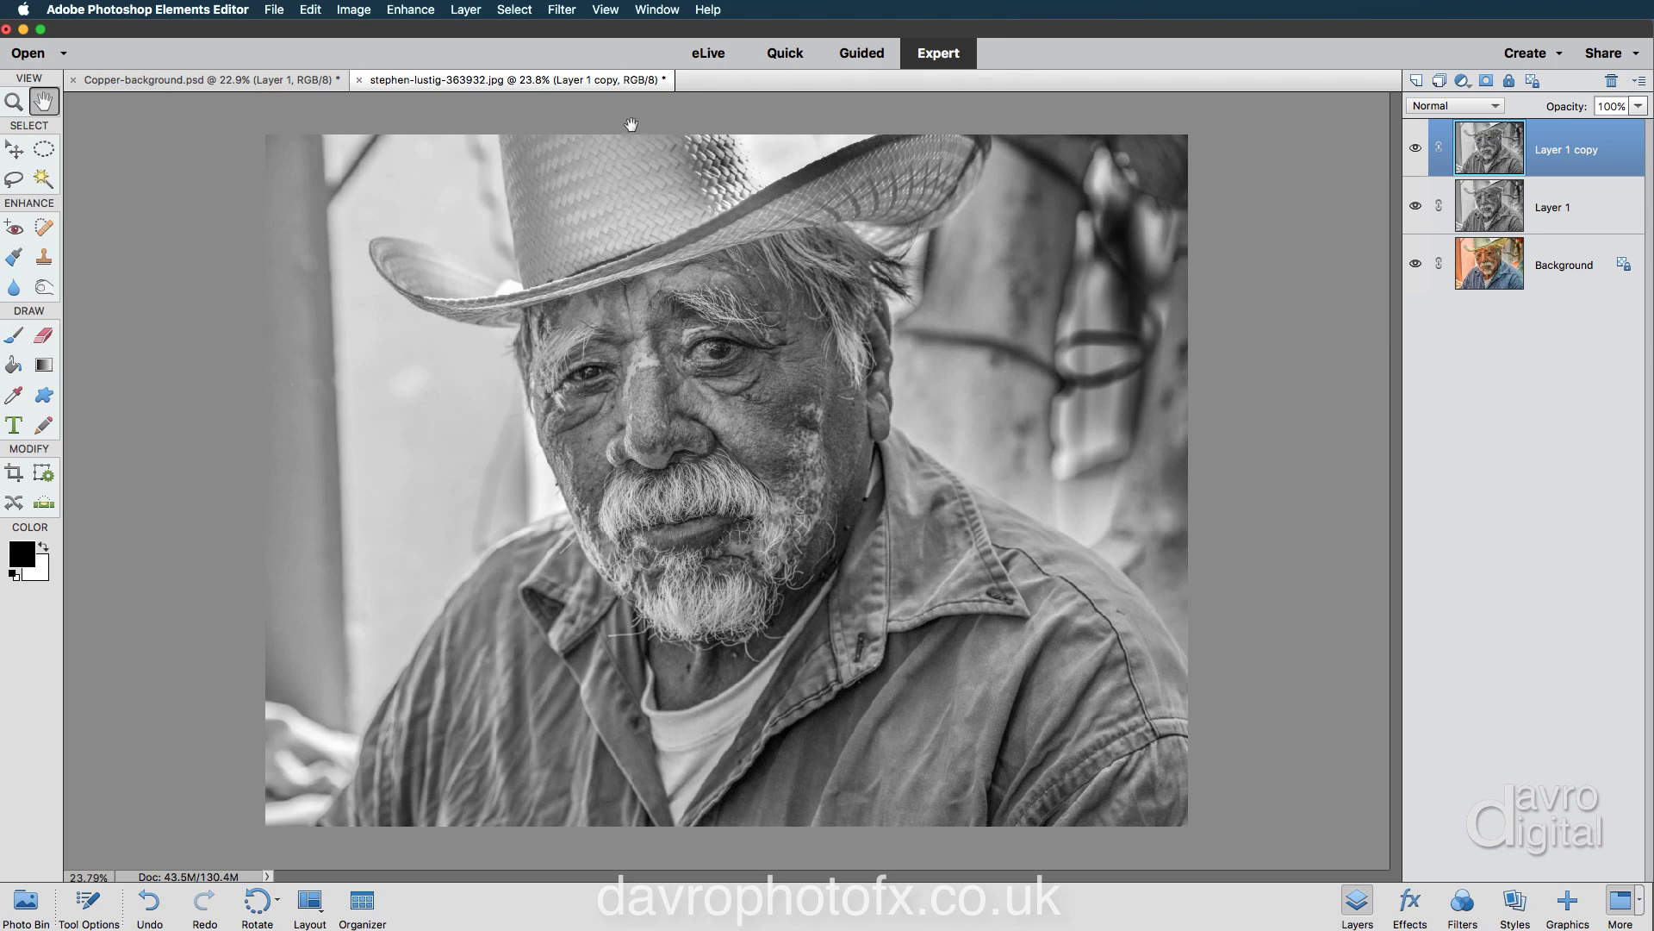
{"action": "left_click", "coordinate": [560, 10]}
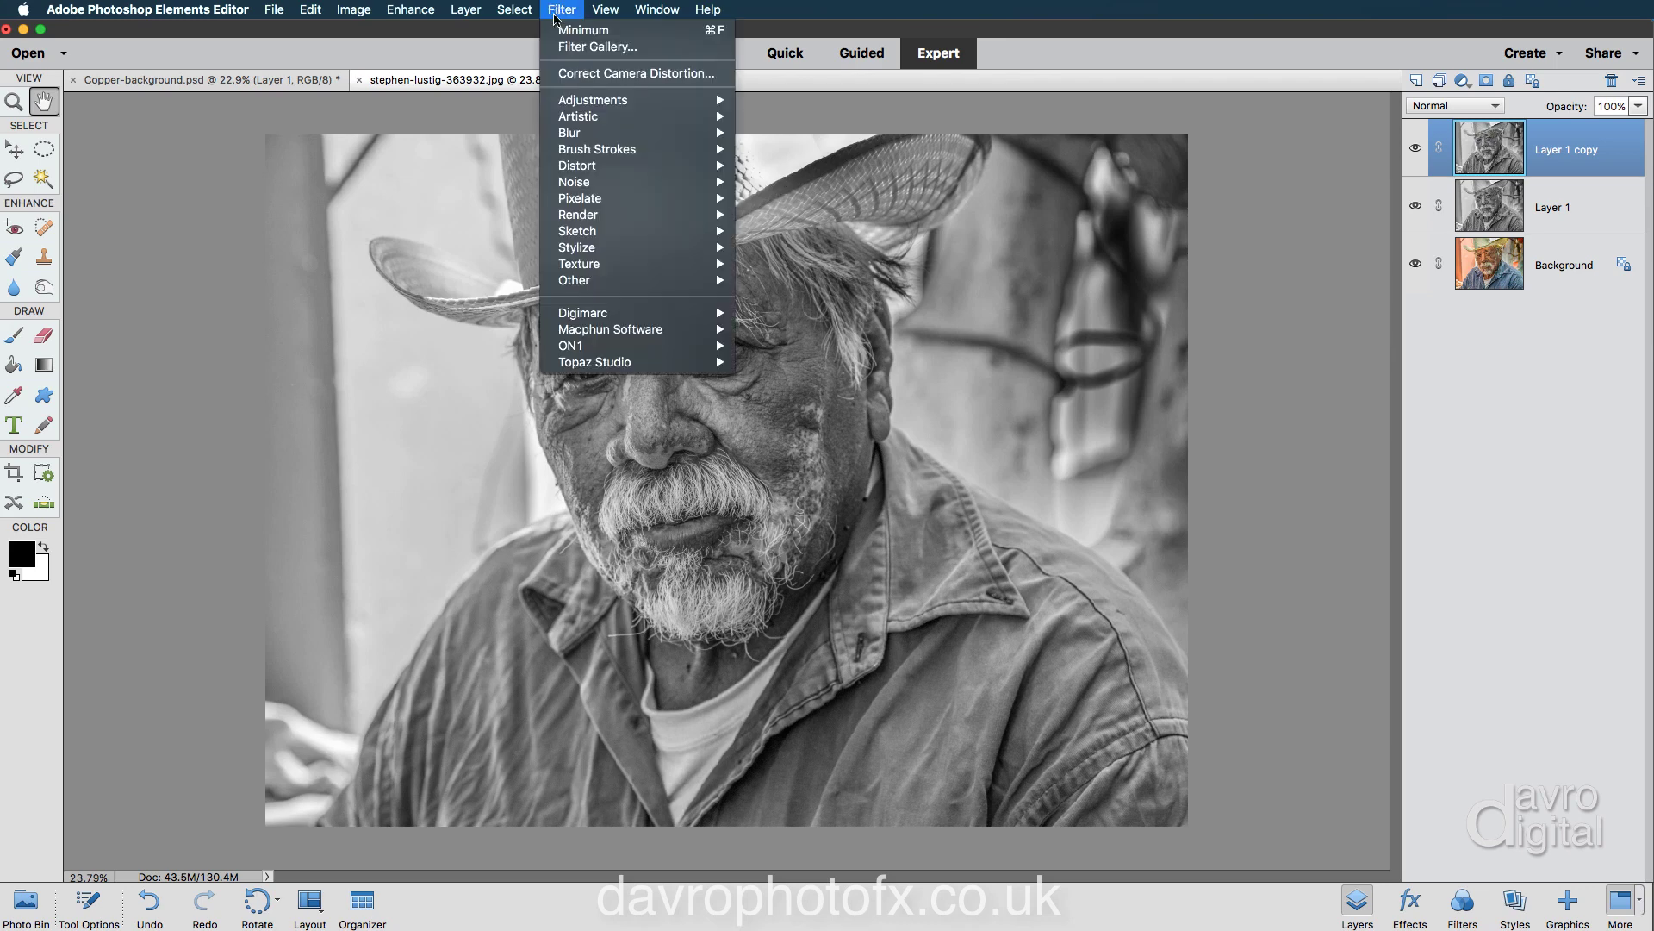
{"action": "mouse_move", "coordinate": [565, 101]}
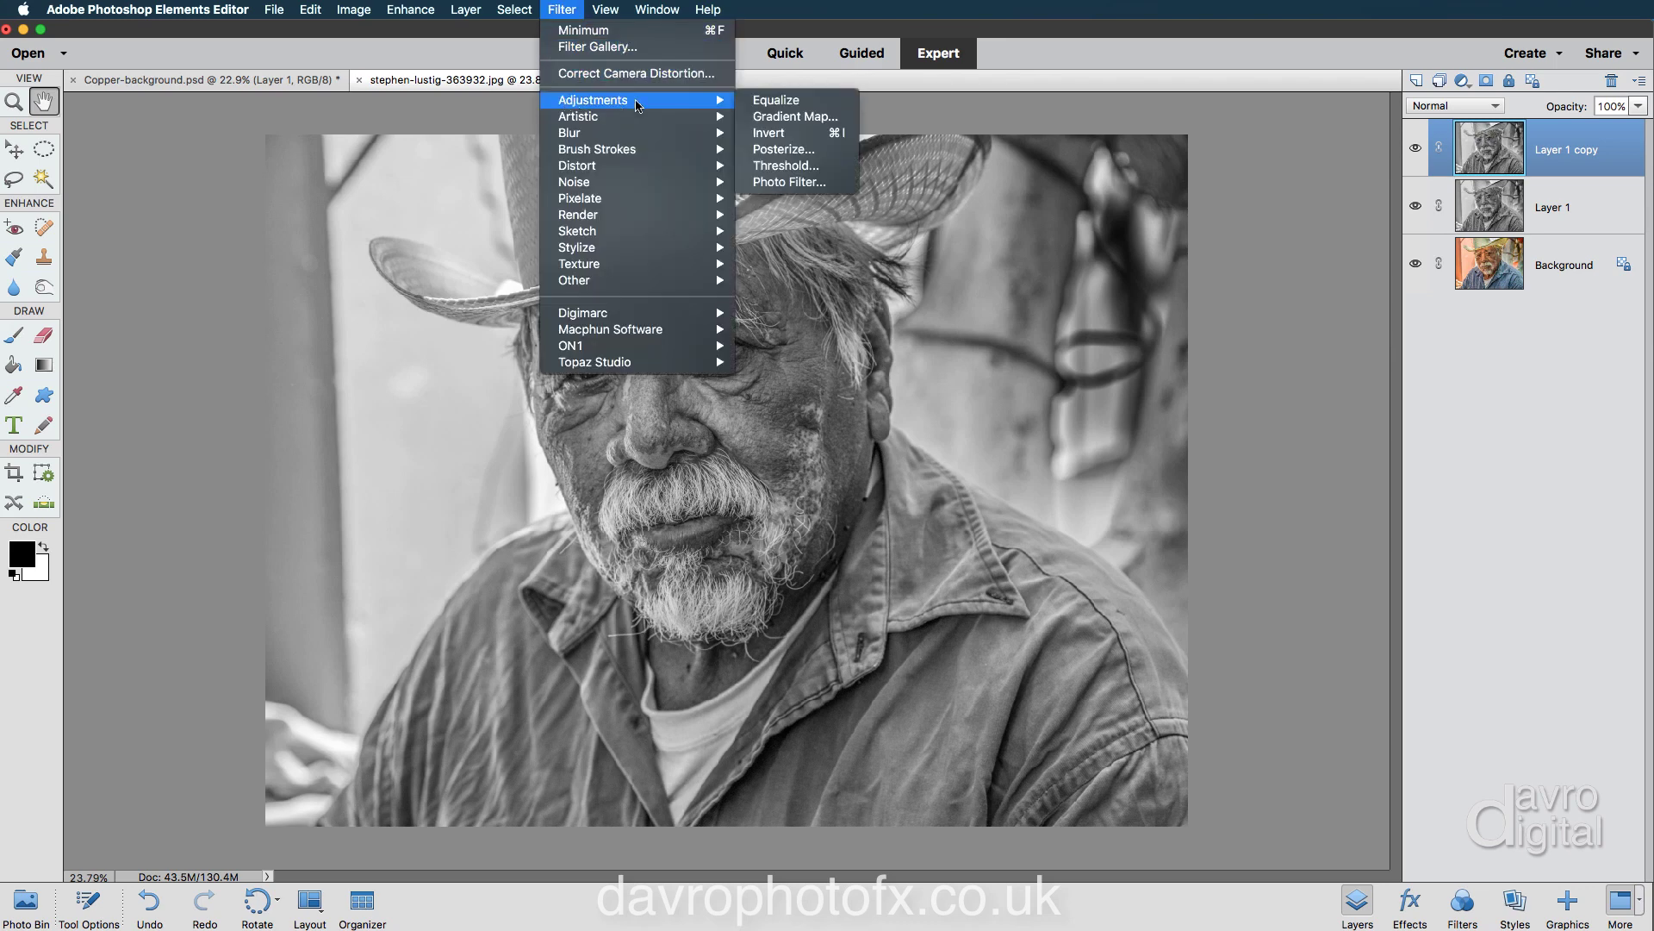
{"action": "left_click", "coordinate": [770, 132]}
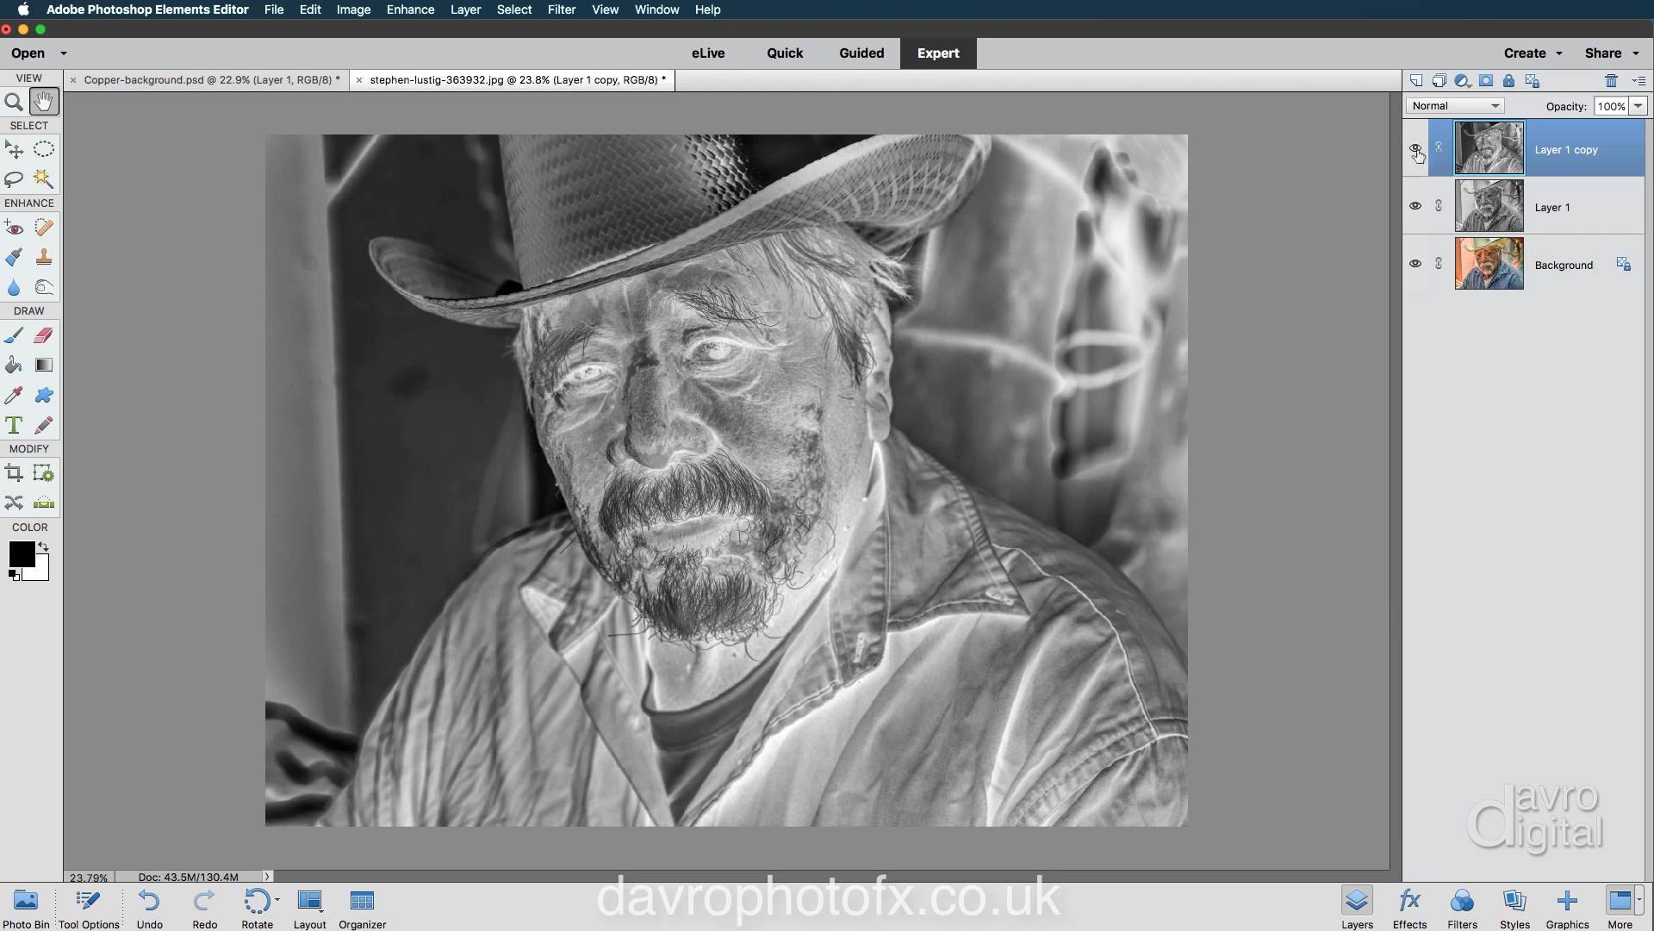
Set the inverted layer's blend mode to Color Dodge and apply the Minimum filter to it with a radius of 7 pixels.
{"action": "left_click", "coordinate": [1462, 106]}
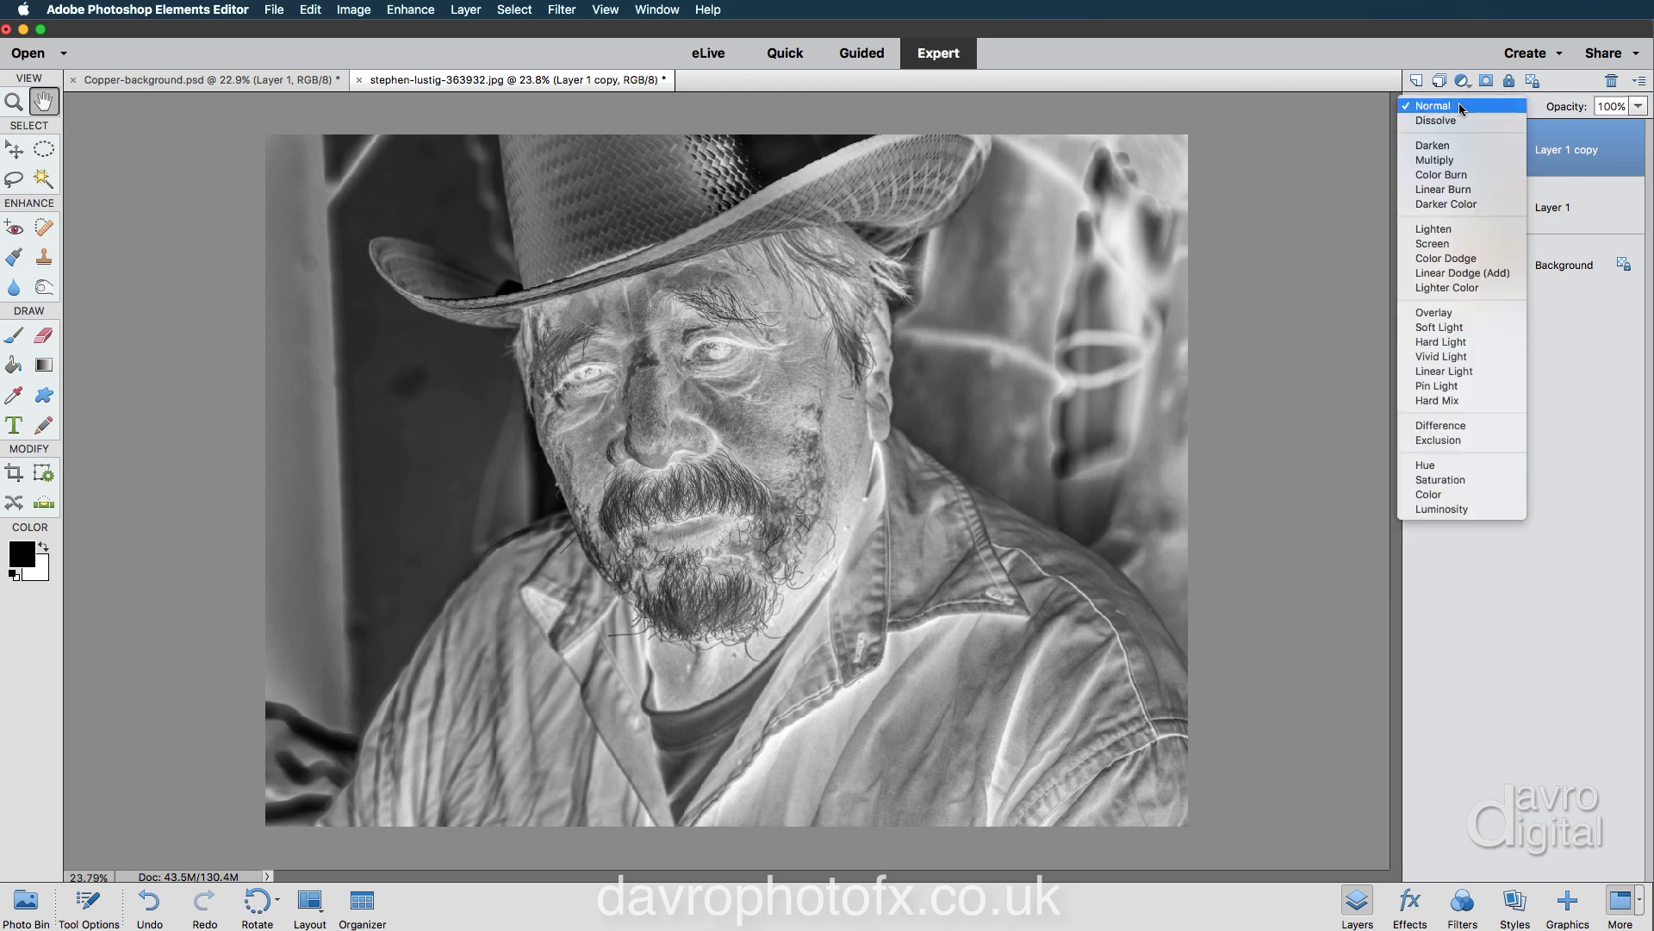
{"action": "left_click", "coordinate": [1455, 258]}
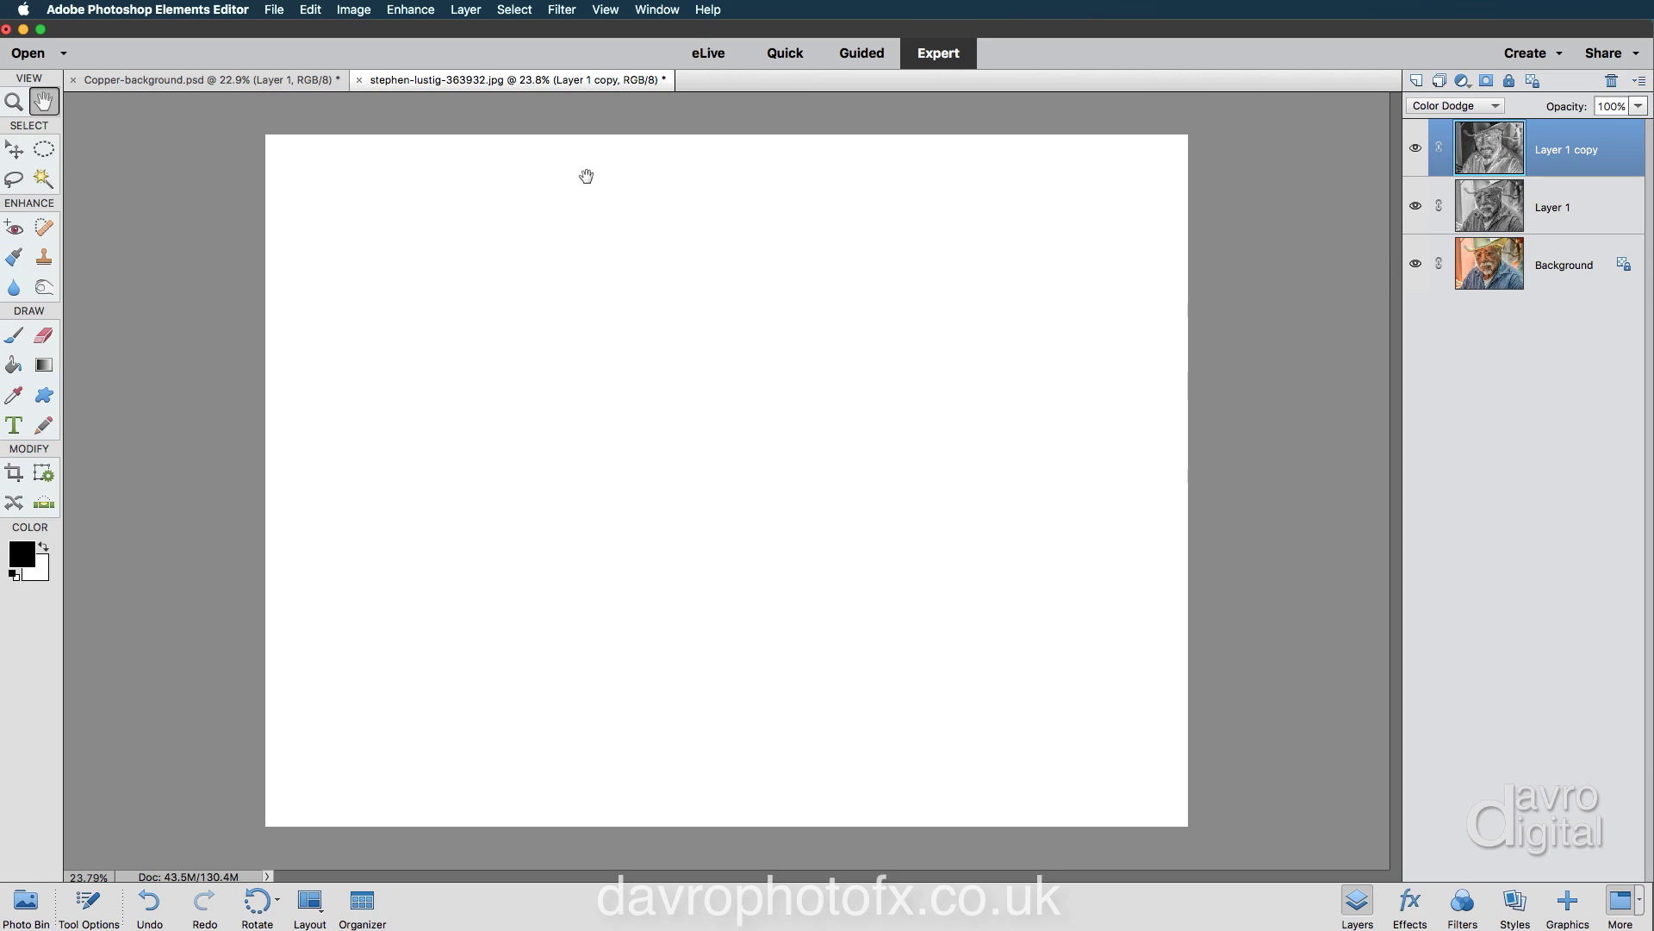
{"action": "left_click", "coordinate": [562, 10]}
{"action": "mouse_move", "coordinate": [592, 282]}
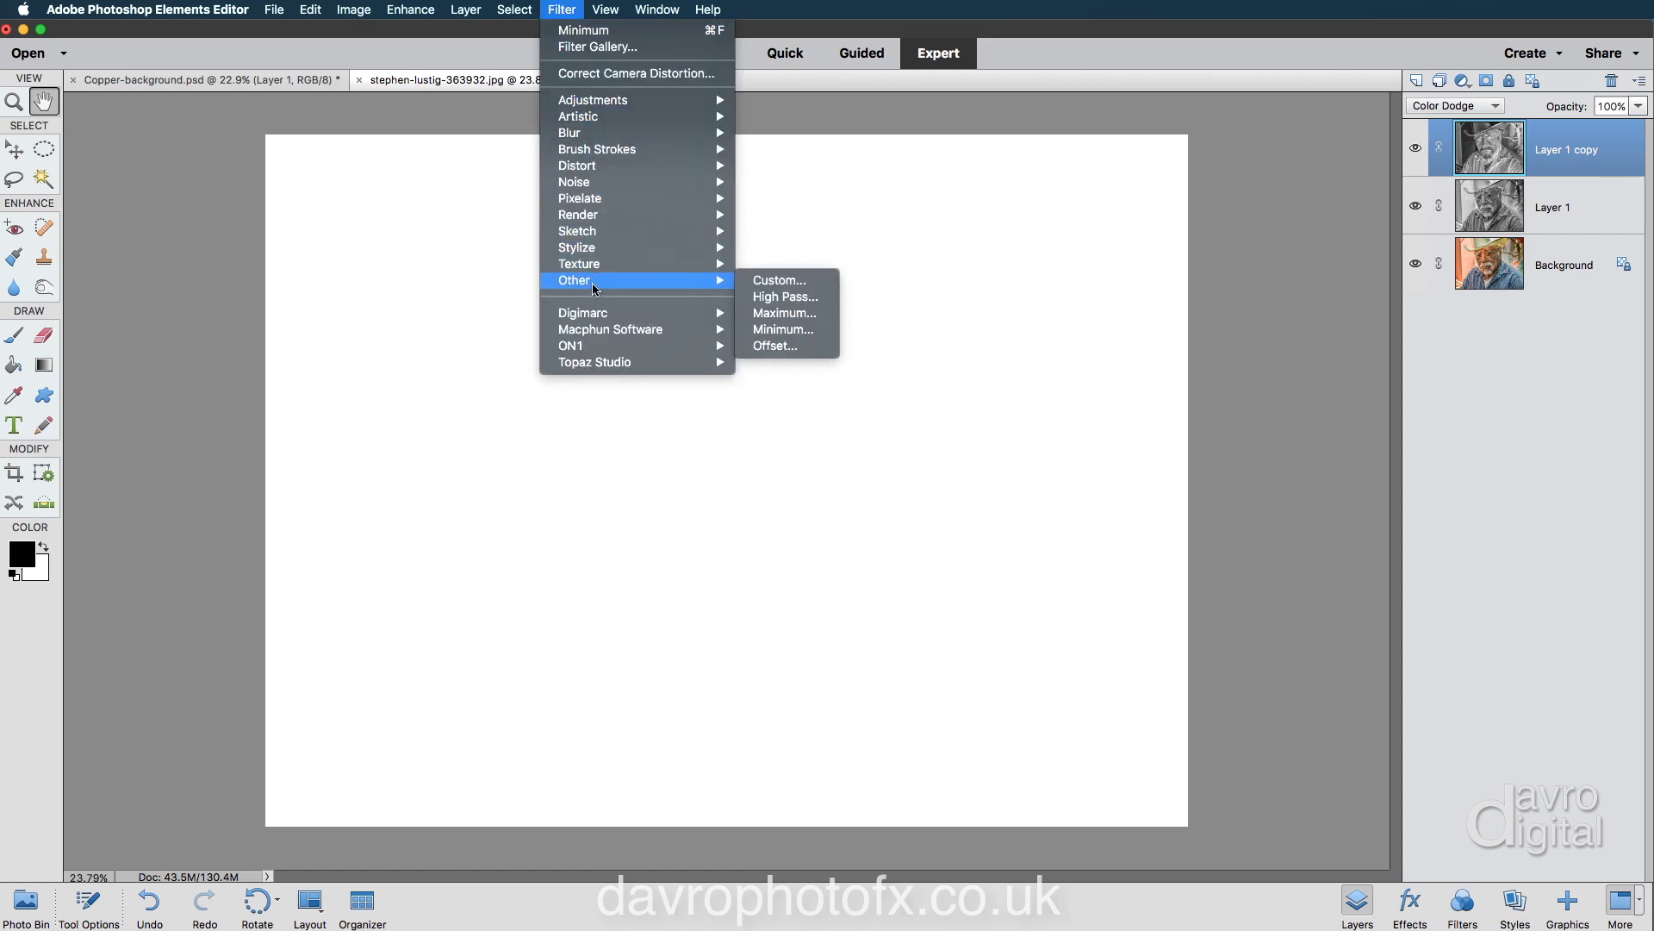
{"action": "left_click", "coordinate": [767, 331]}
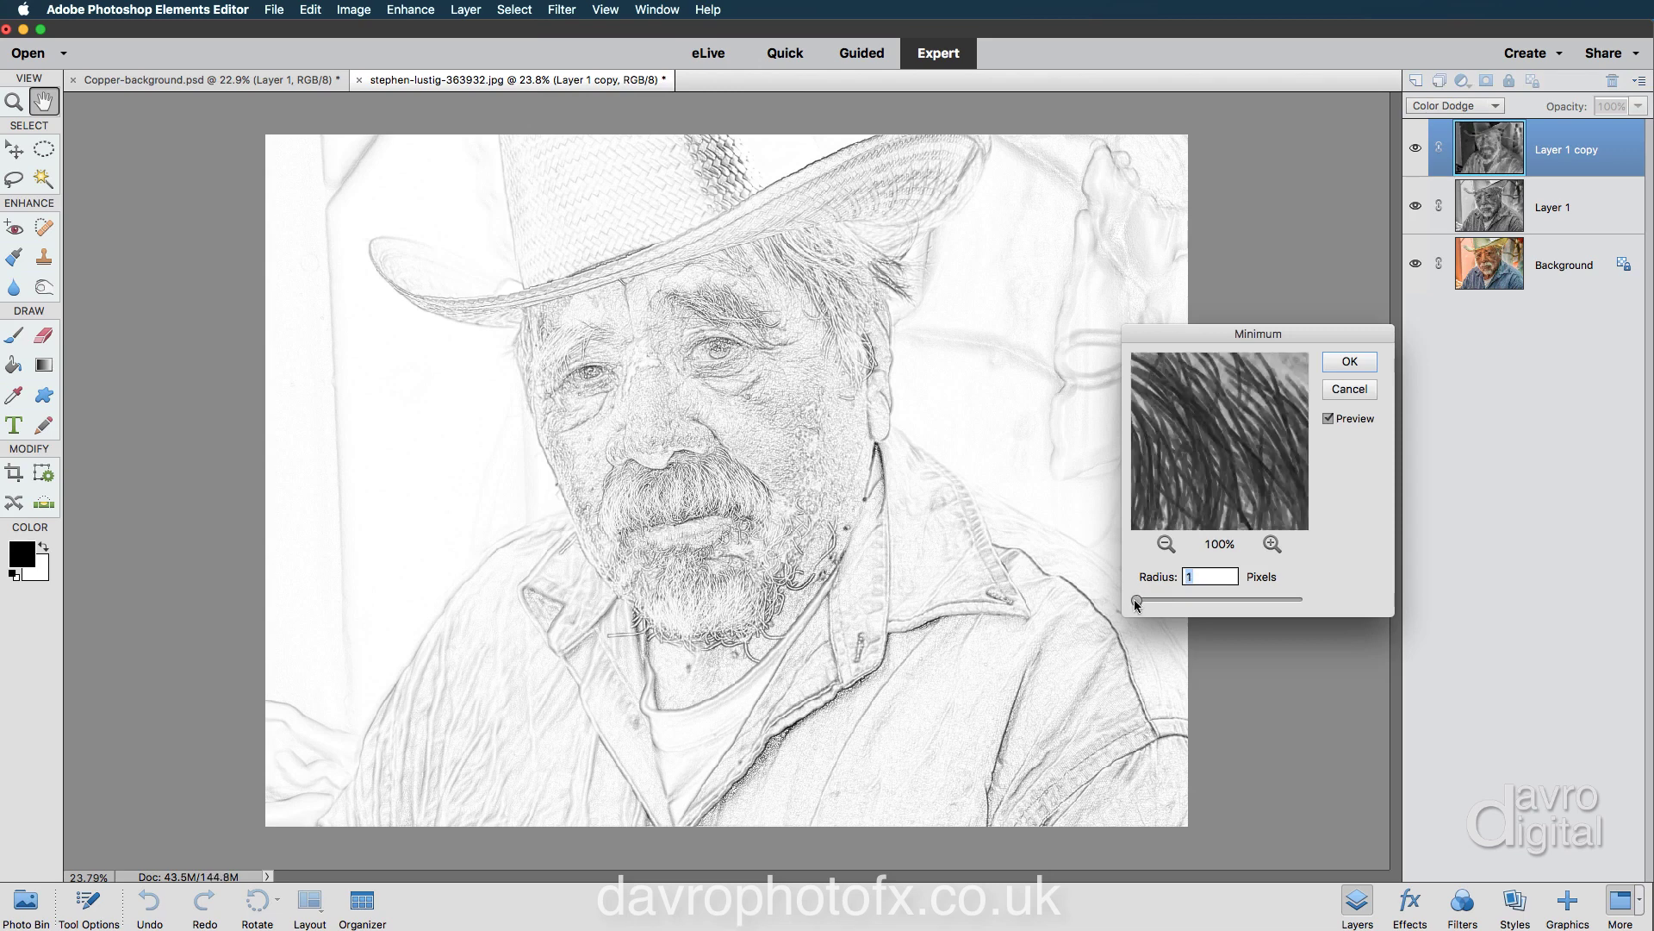
{"action": "left_click_drag", "start_coordinate": [1143, 600], "coordinate": [1221, 601]}
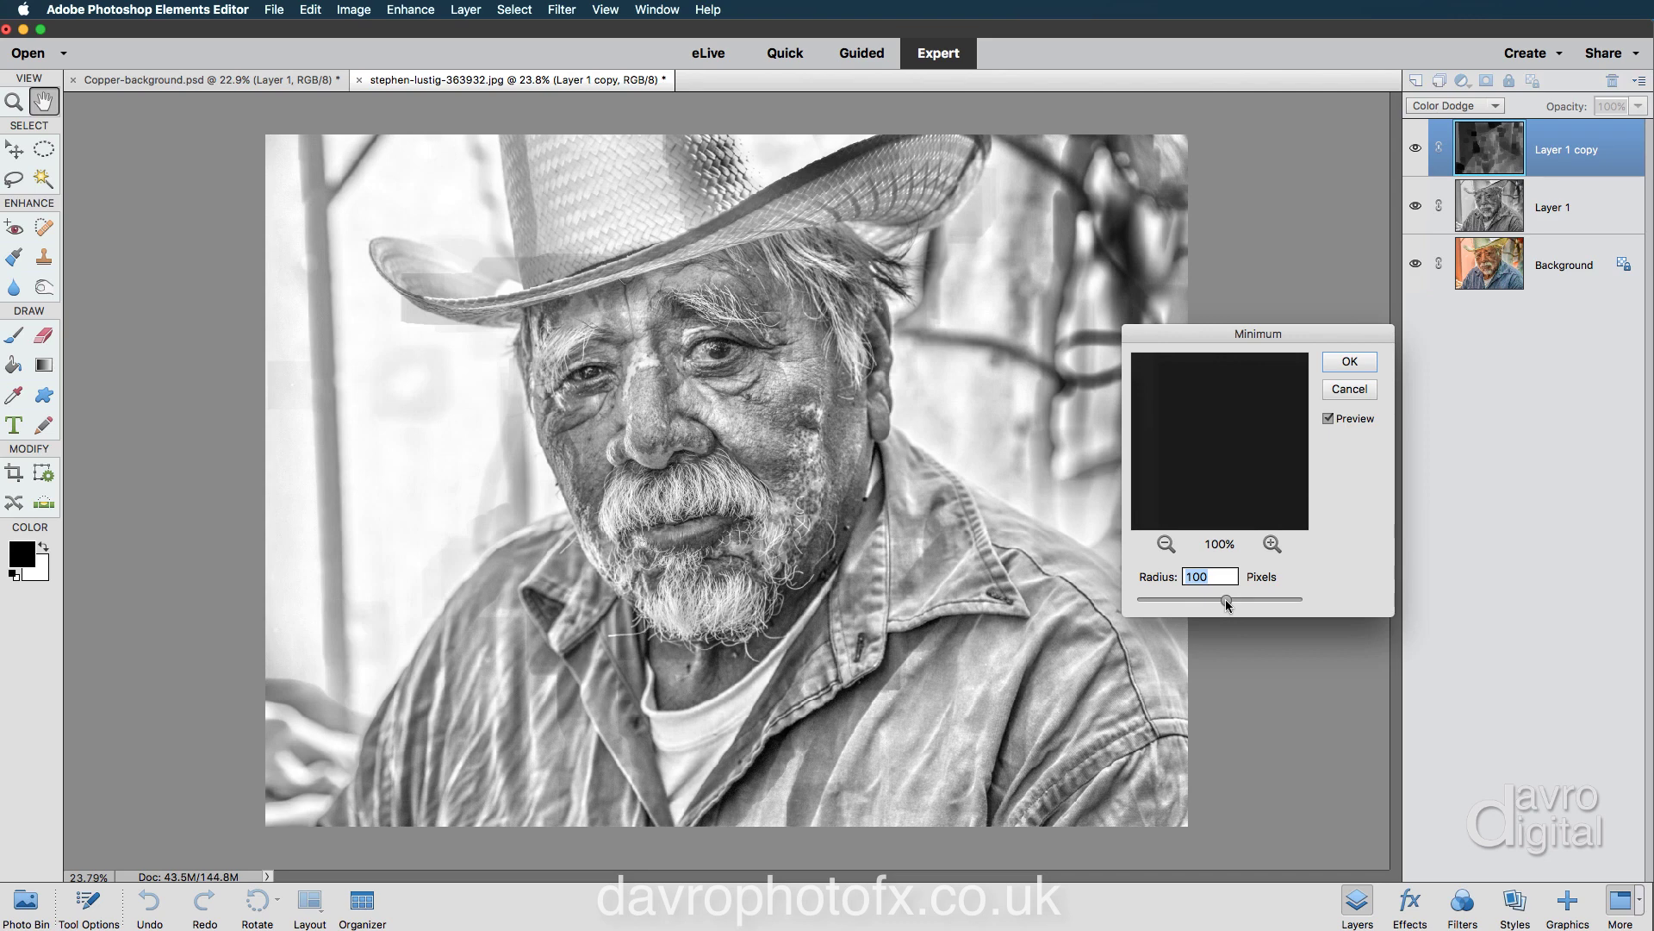
{"action": "left_click_drag", "start_coordinate": [1226, 601], "coordinate": [1141, 597]}
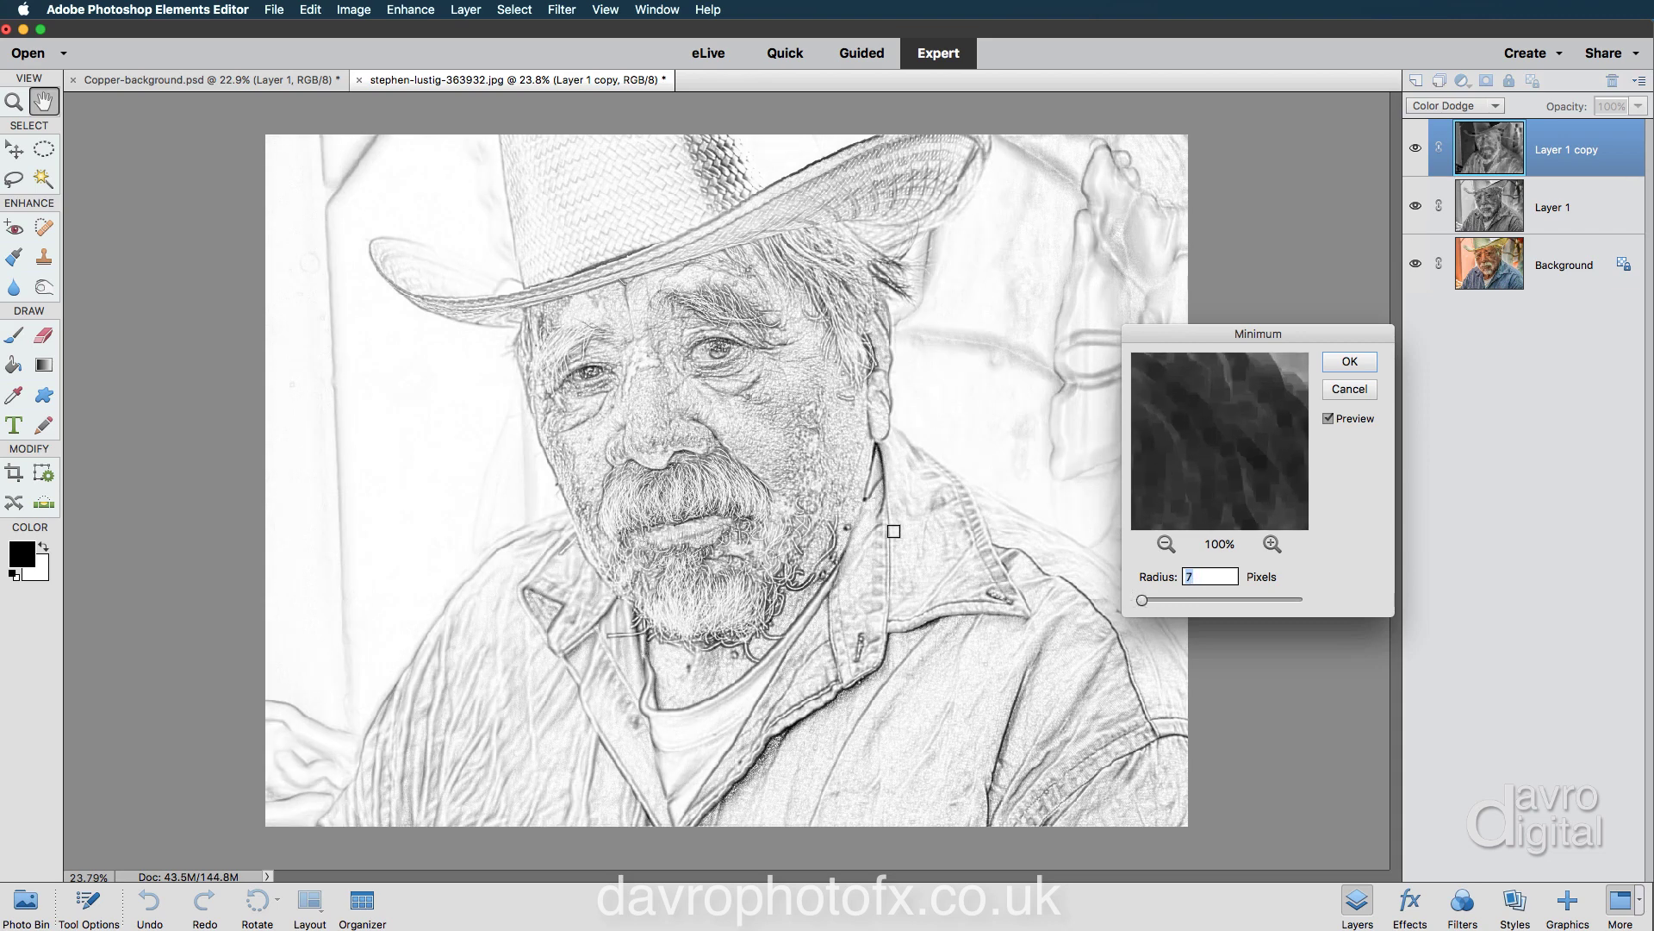
{"action": "left_click", "coordinate": [1364, 362]}
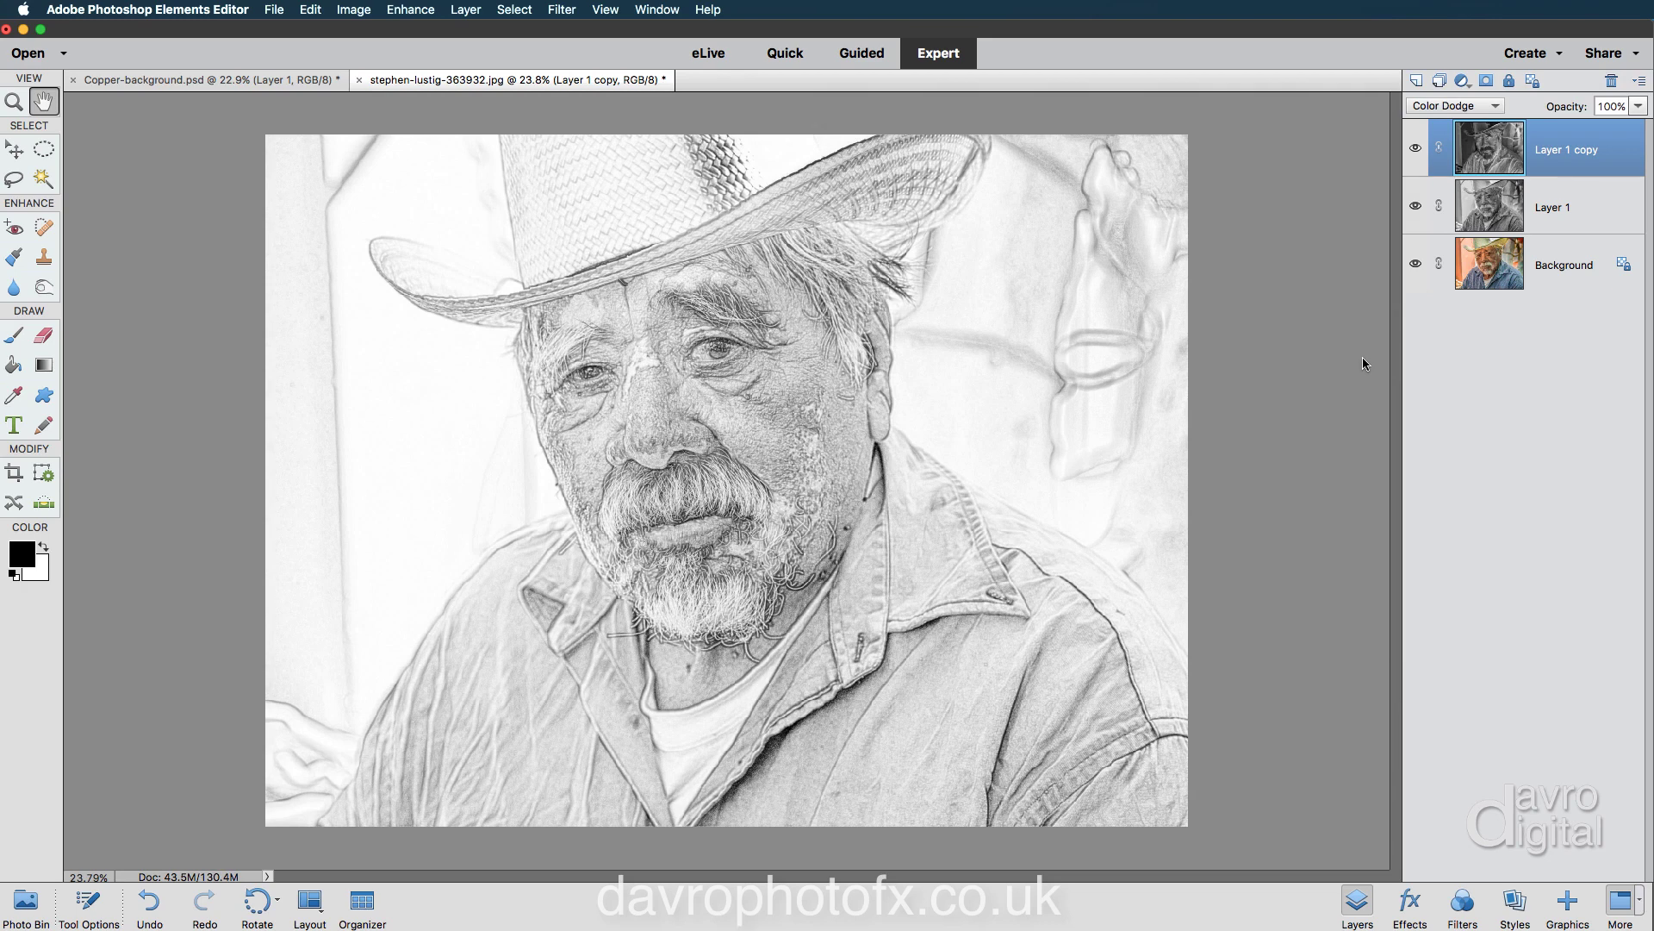
Hide Layer 1 and Background to view the filtered layer alone, and show both layers again.
{"action": "left_click", "coordinate": [1415, 205]}
{"action": "left_click", "coordinate": [1415, 264]}
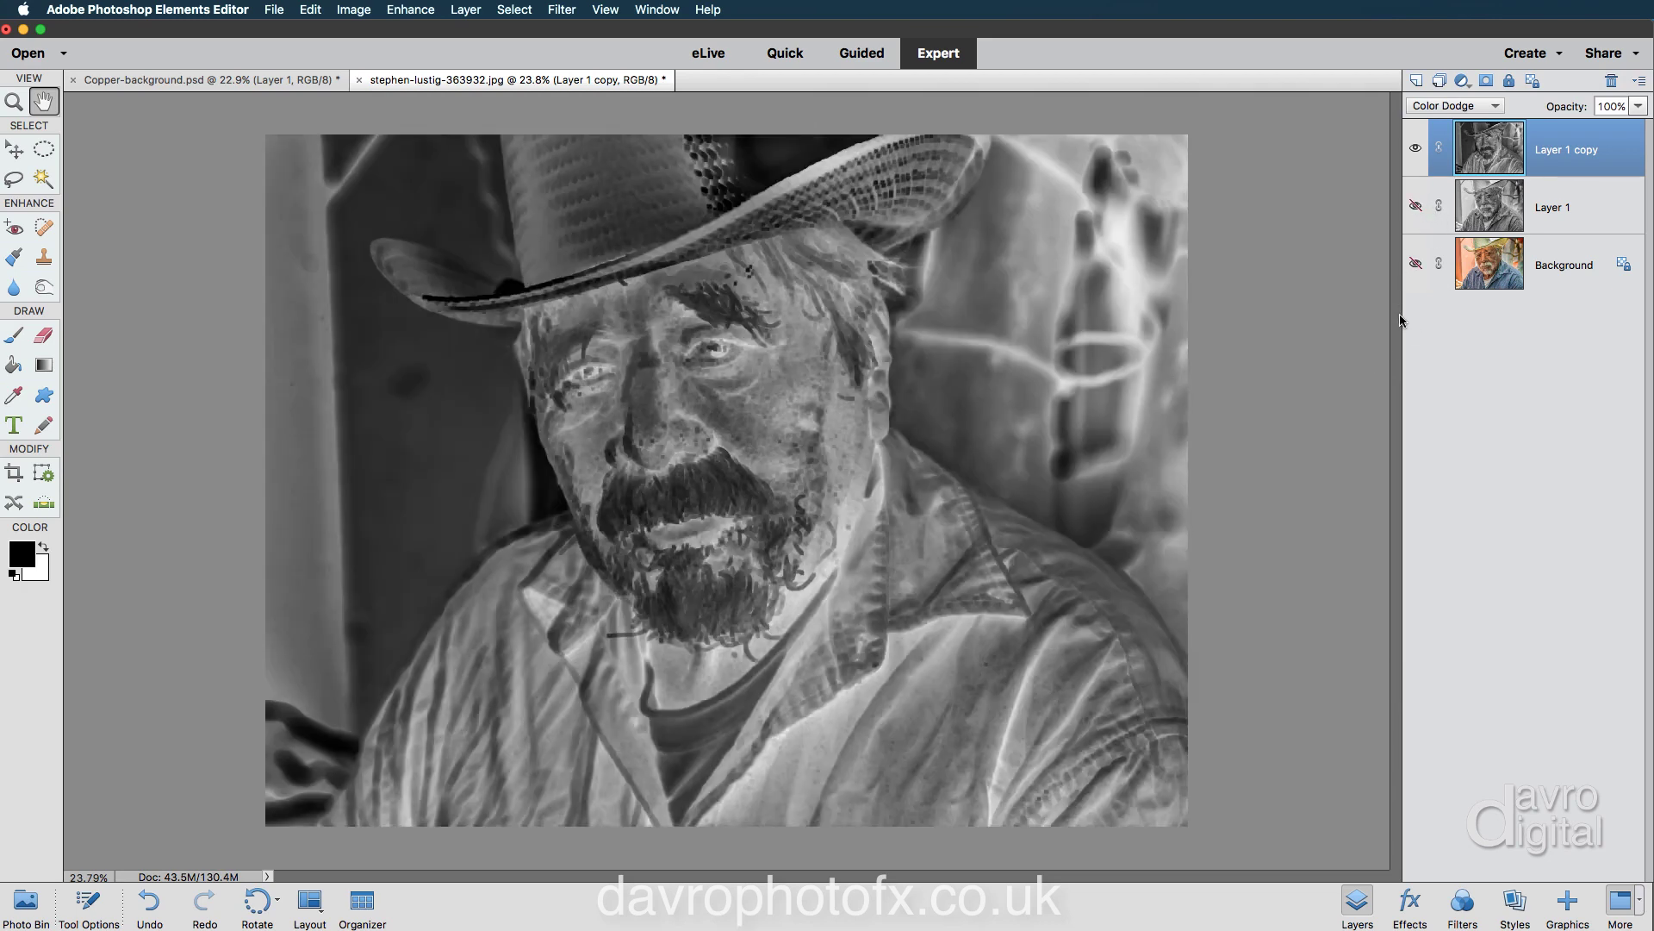
{"action": "left_click", "coordinate": [1415, 263]}
{"action": "left_click", "coordinate": [1415, 206]}
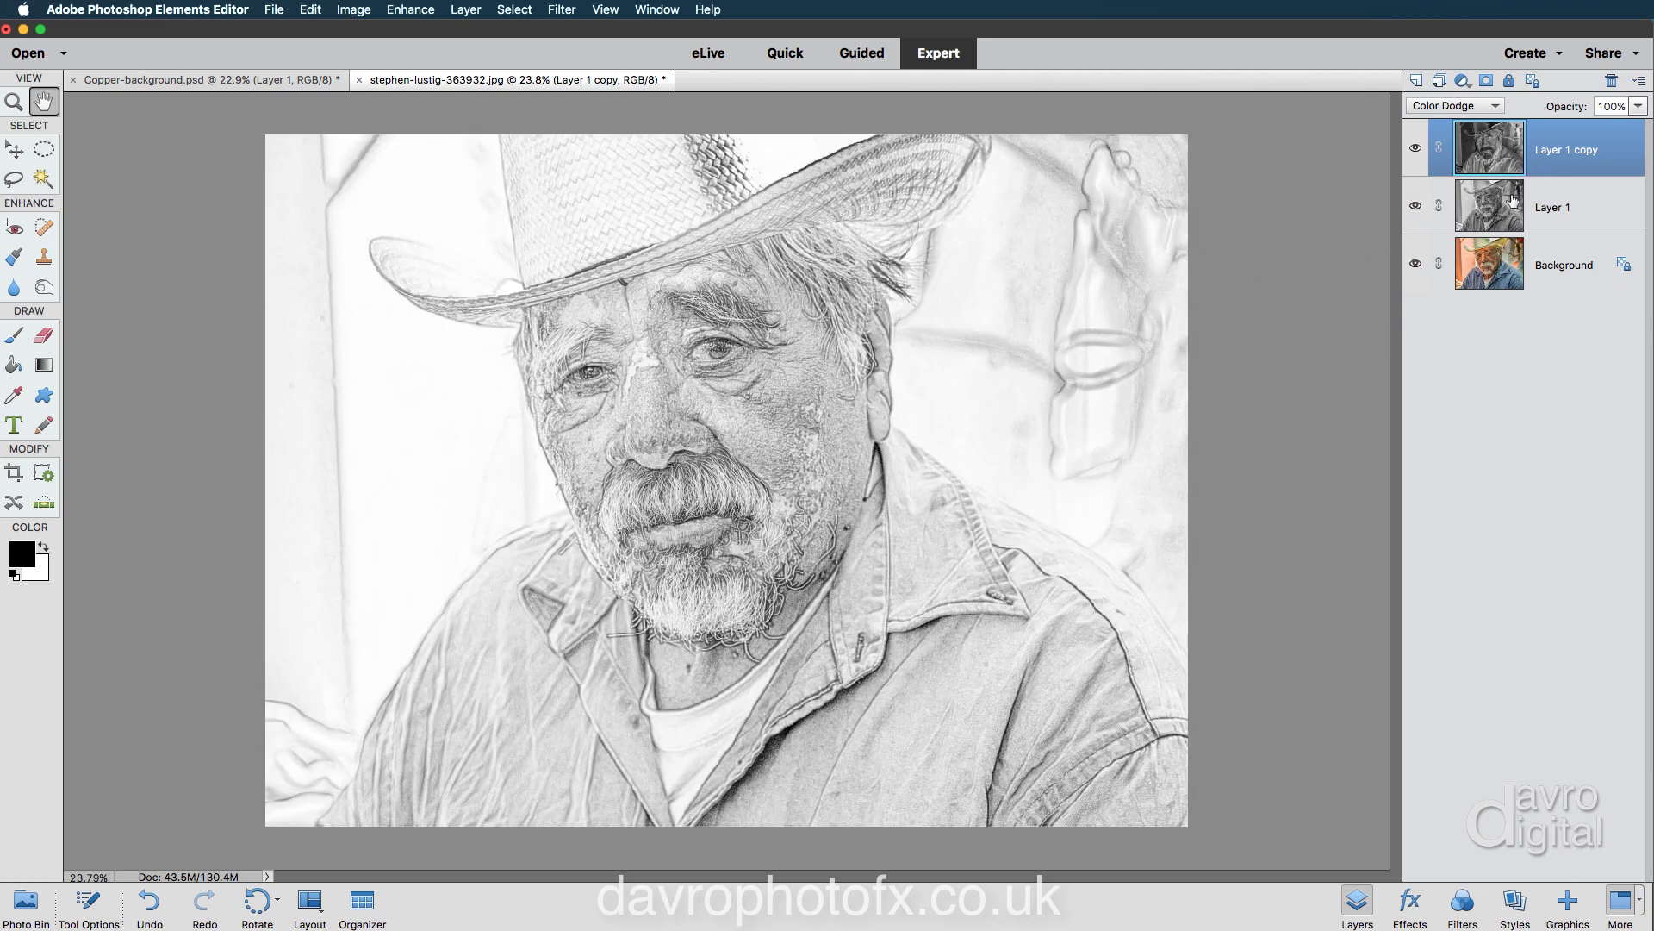
Merge the Color Dodge layer down into the desaturated Layer 1.
{"action": "left_click", "coordinate": [467, 10]}
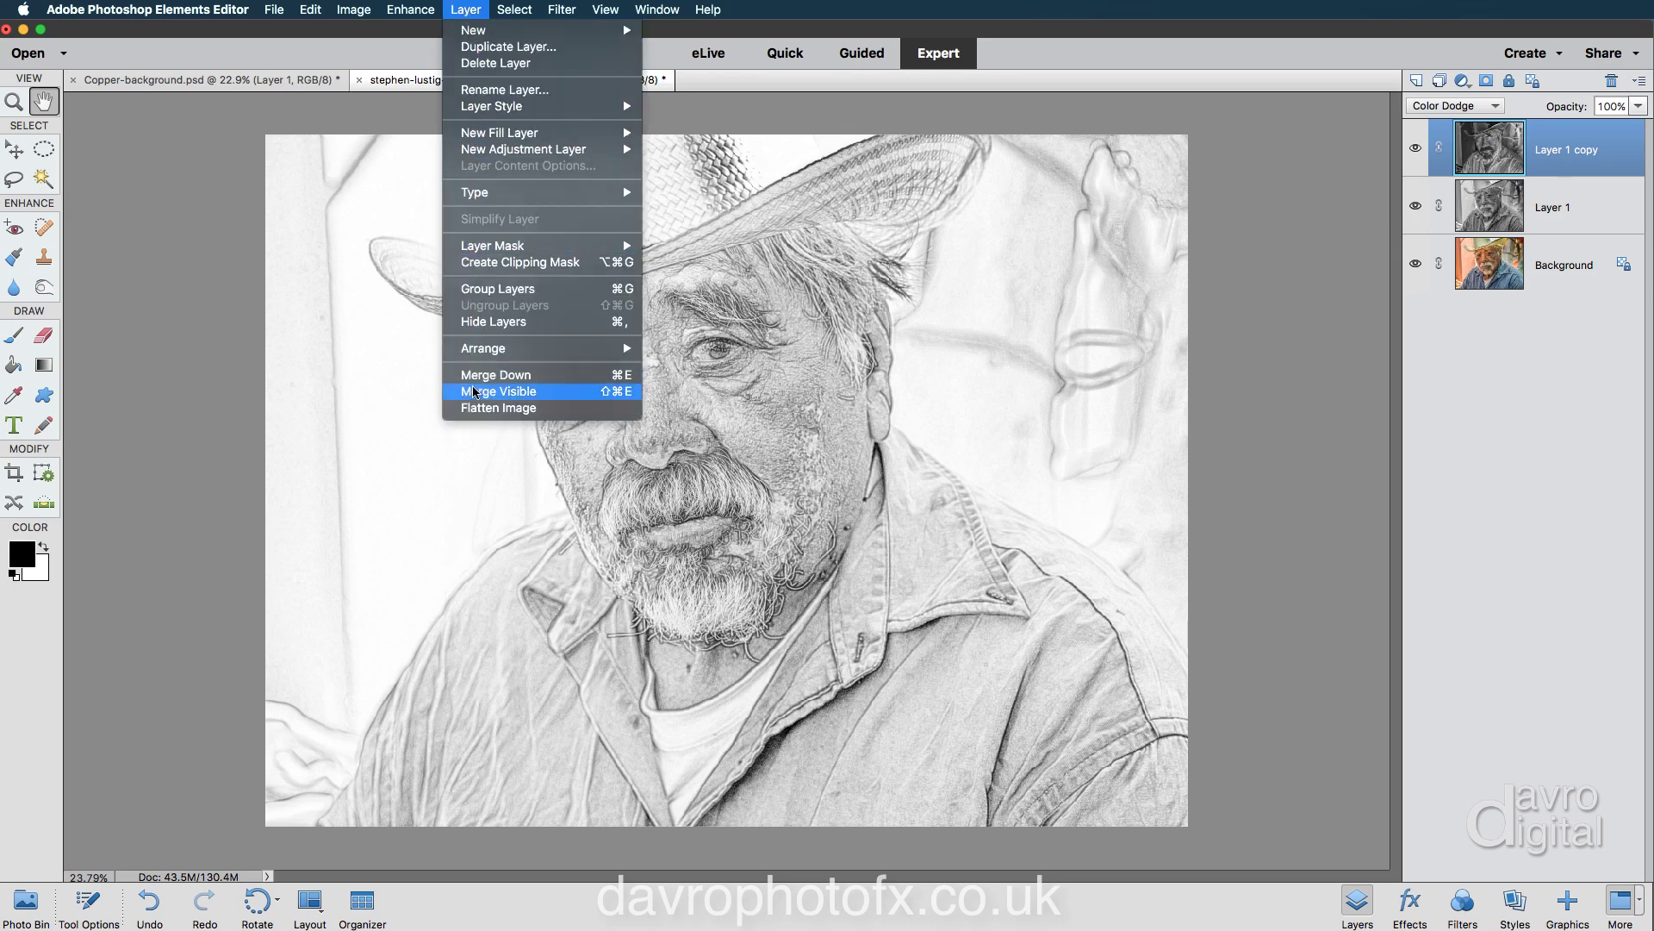
{"action": "left_click", "coordinate": [496, 375]}
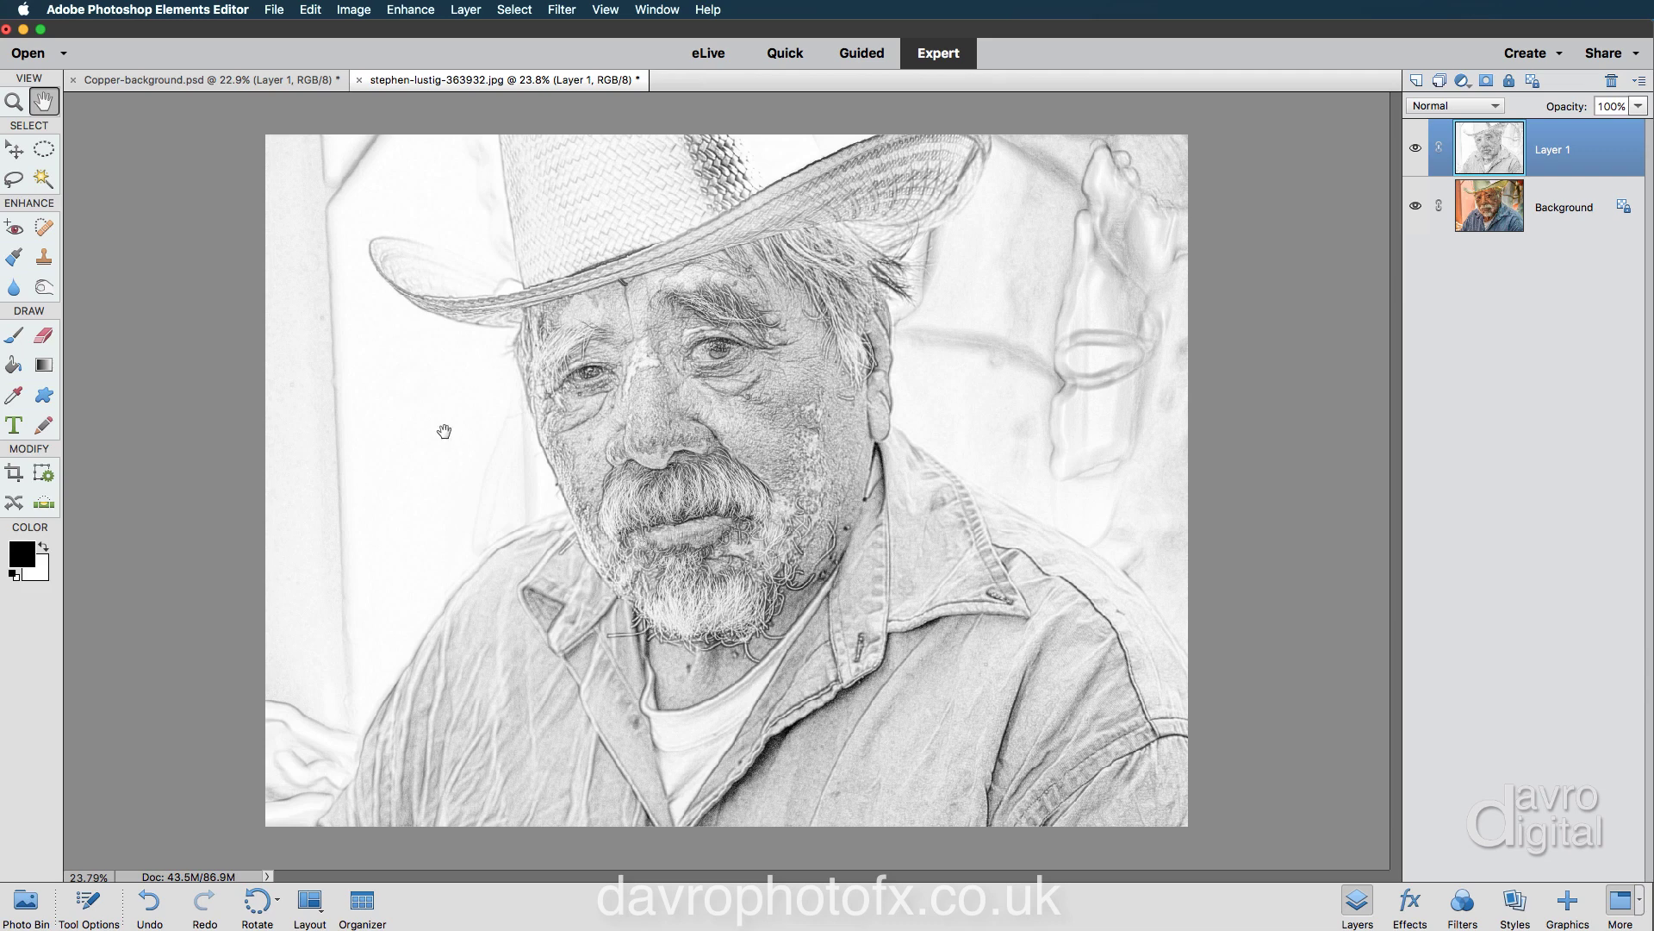
Select the white area beside the man with the Magic Wand and extend the selection to similar tones across the sketch layer.
{"action": "left_click", "coordinate": [39, 179]}
{"action": "left_click", "coordinate": [89, 905]}
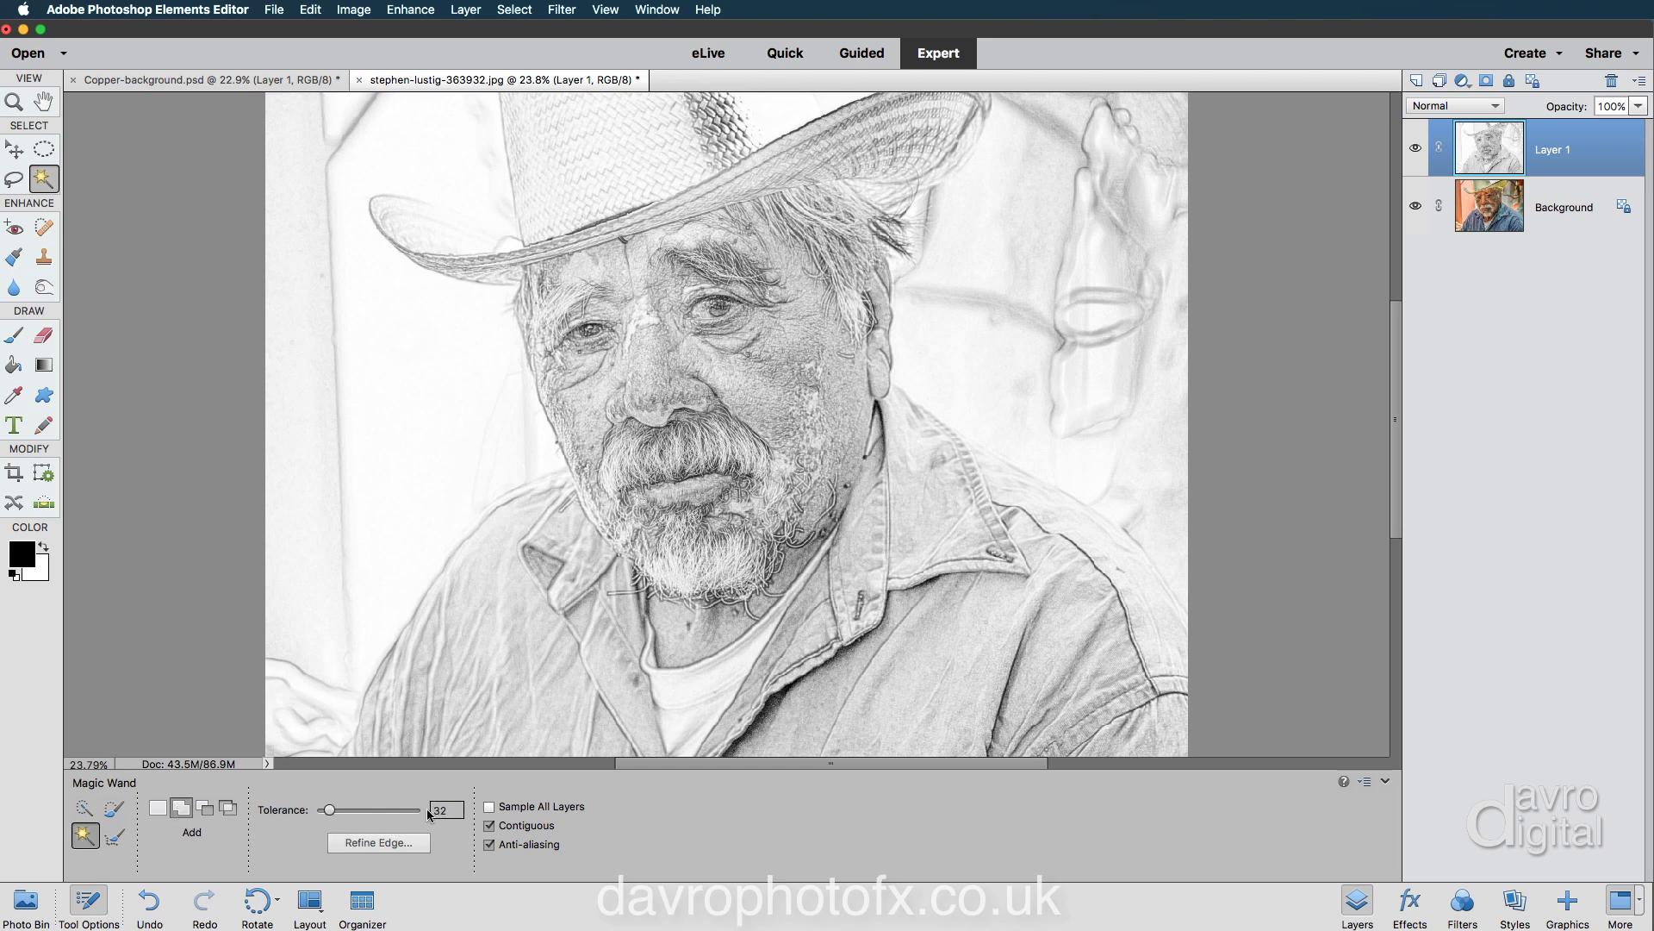
{"action": "left_click", "coordinate": [89, 909]}
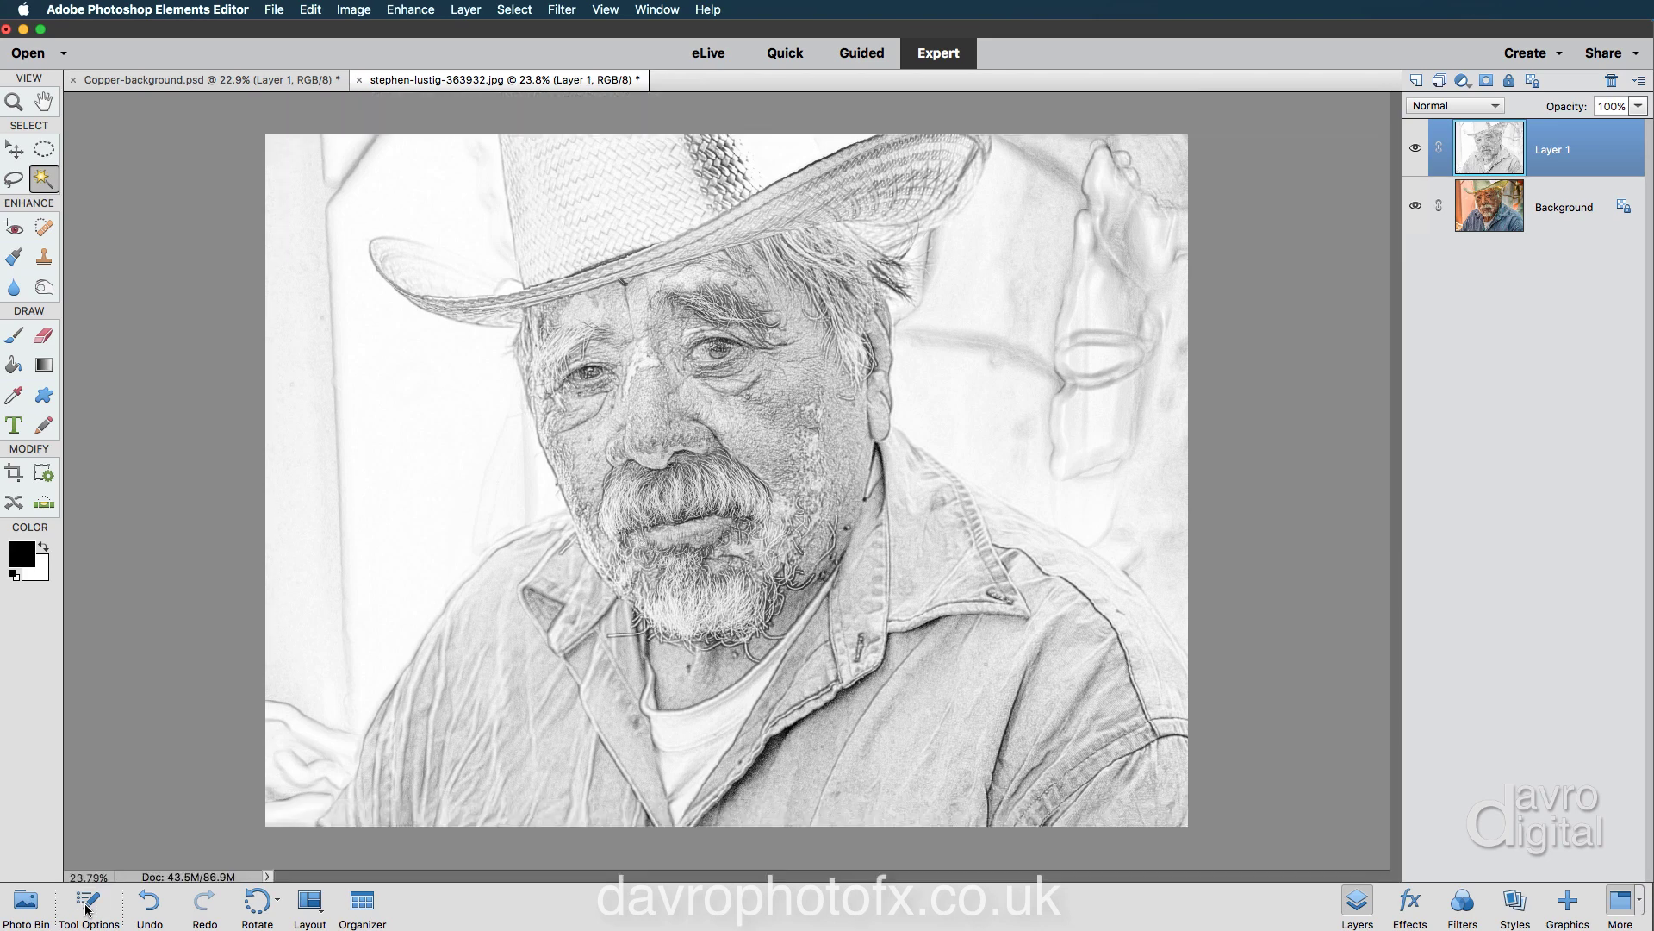
{"action": "left_click", "coordinate": [420, 389]}
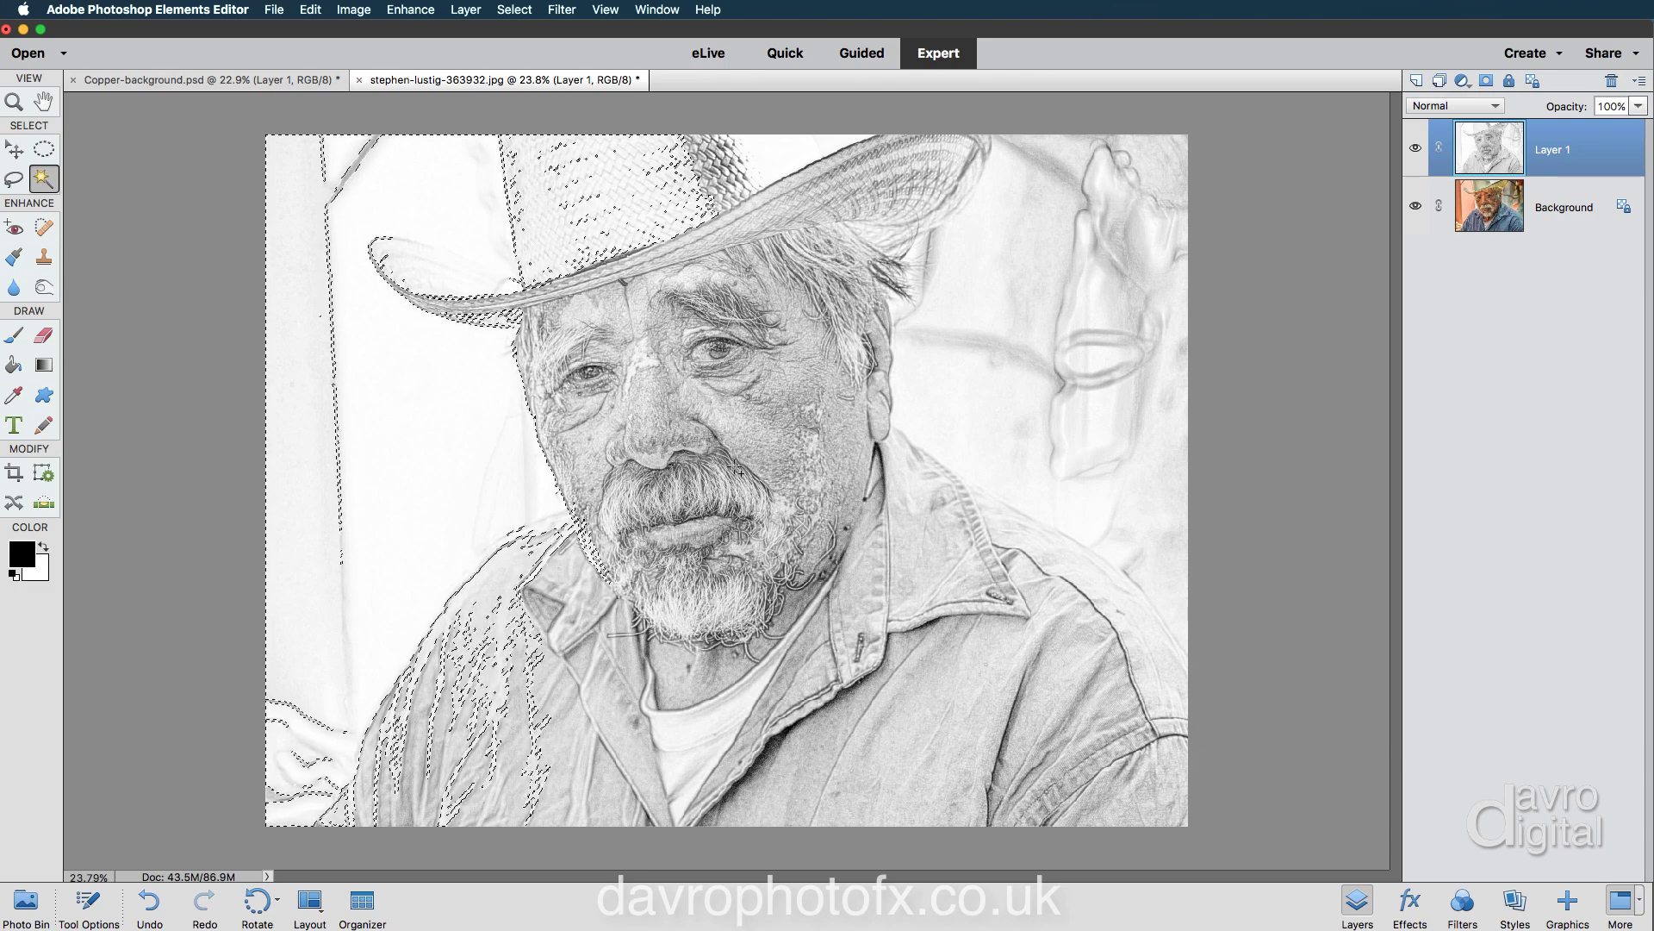
{"action": "left_click", "coordinate": [514, 9]}
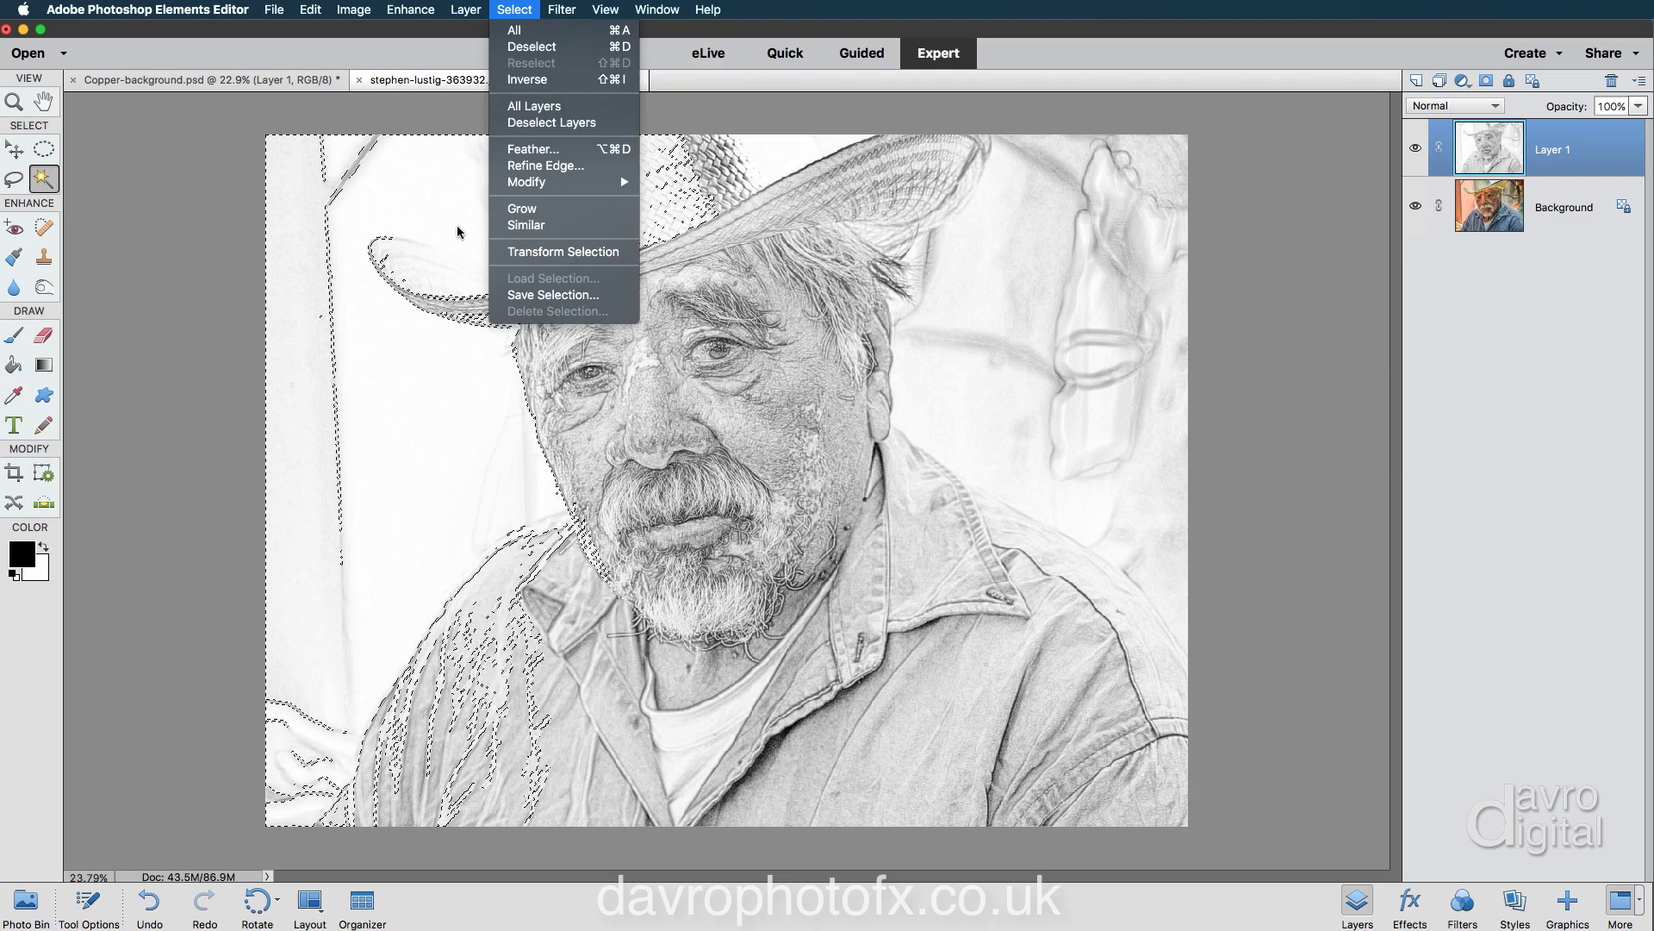
{"action": "left_click", "coordinate": [525, 226]}
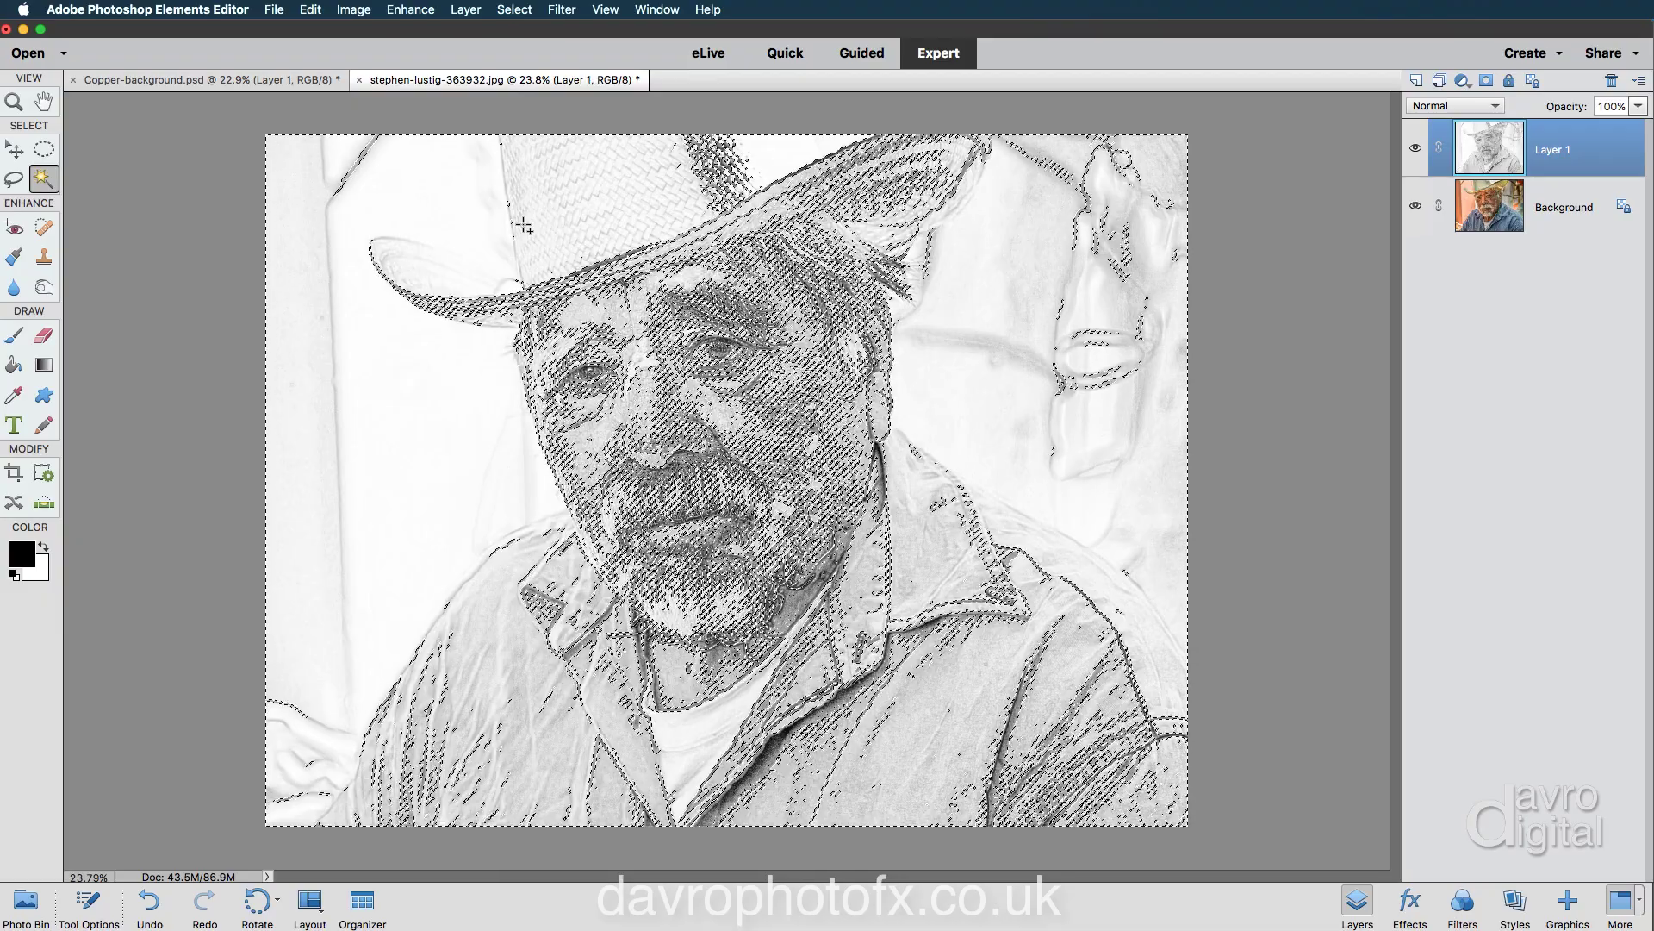
Delete the selected light tones from the sketch layer and deselect.
{"action": "key", "text": "Delete"}
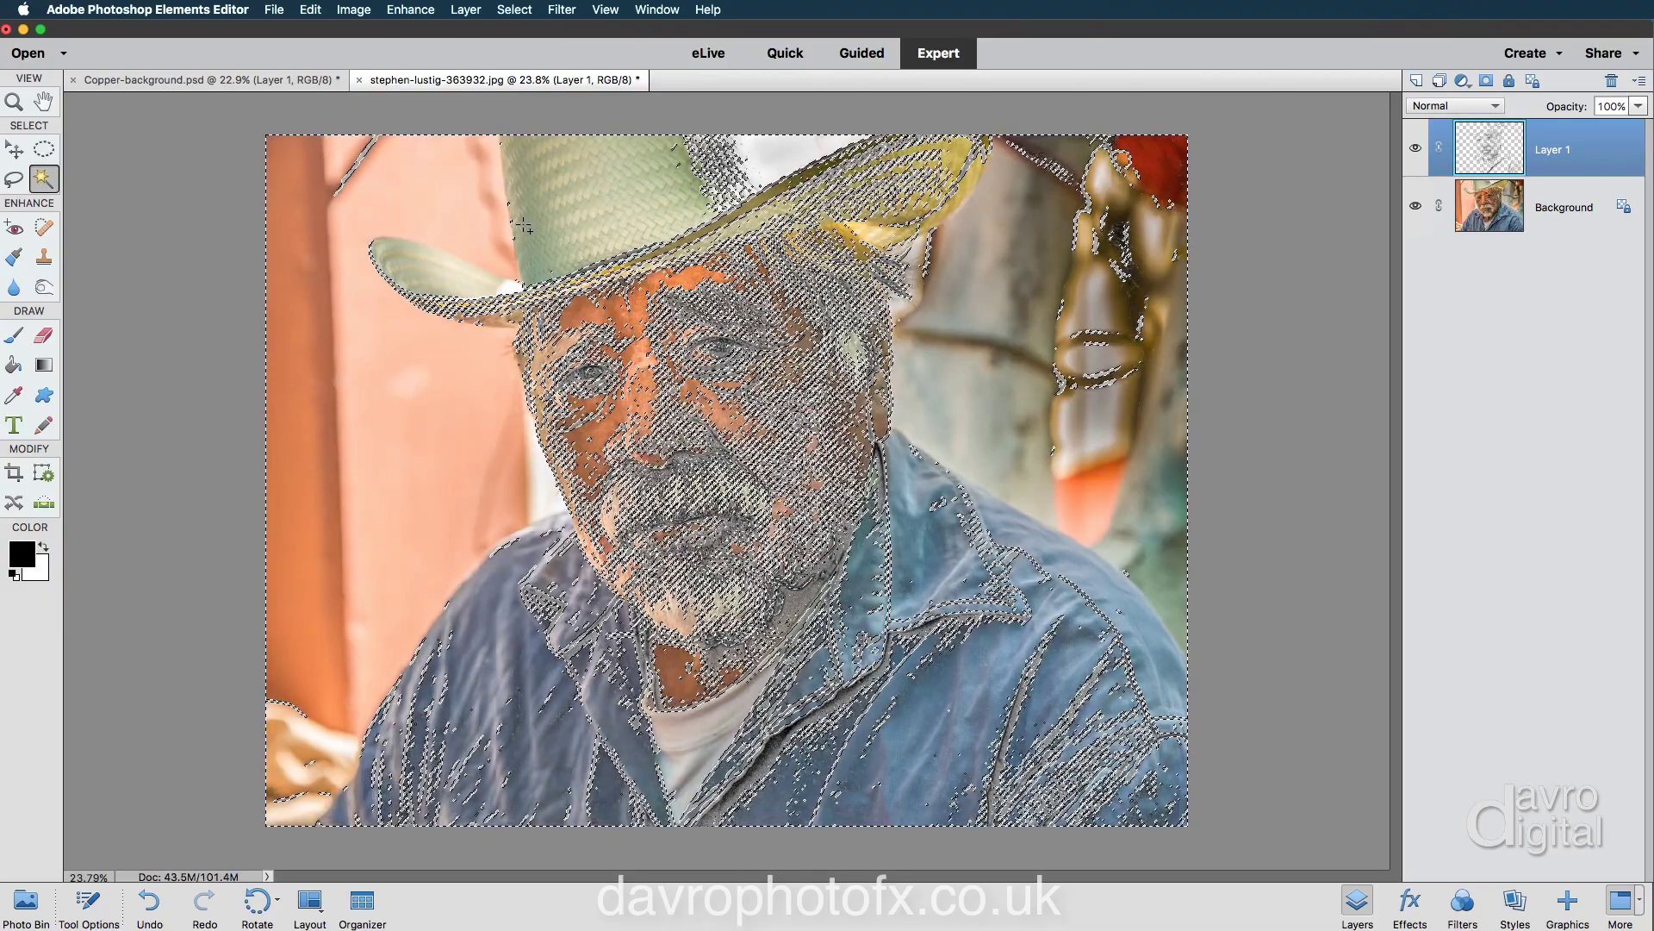
{"action": "left_click", "coordinate": [515, 9]}
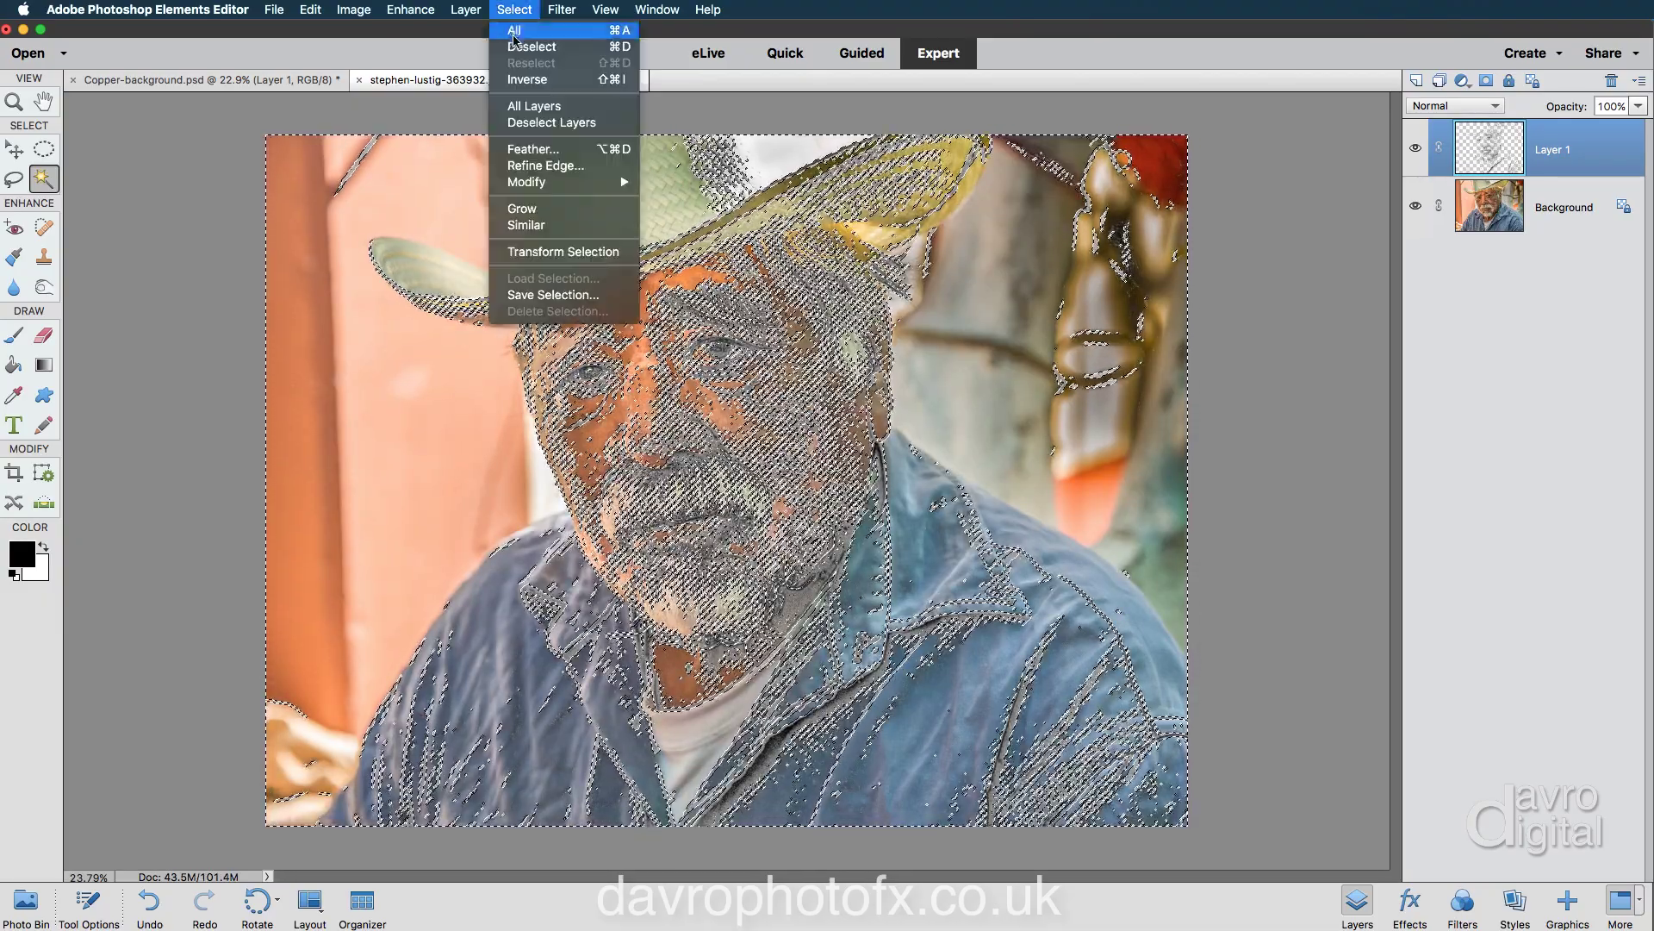
{"action": "left_click", "coordinate": [517, 48]}
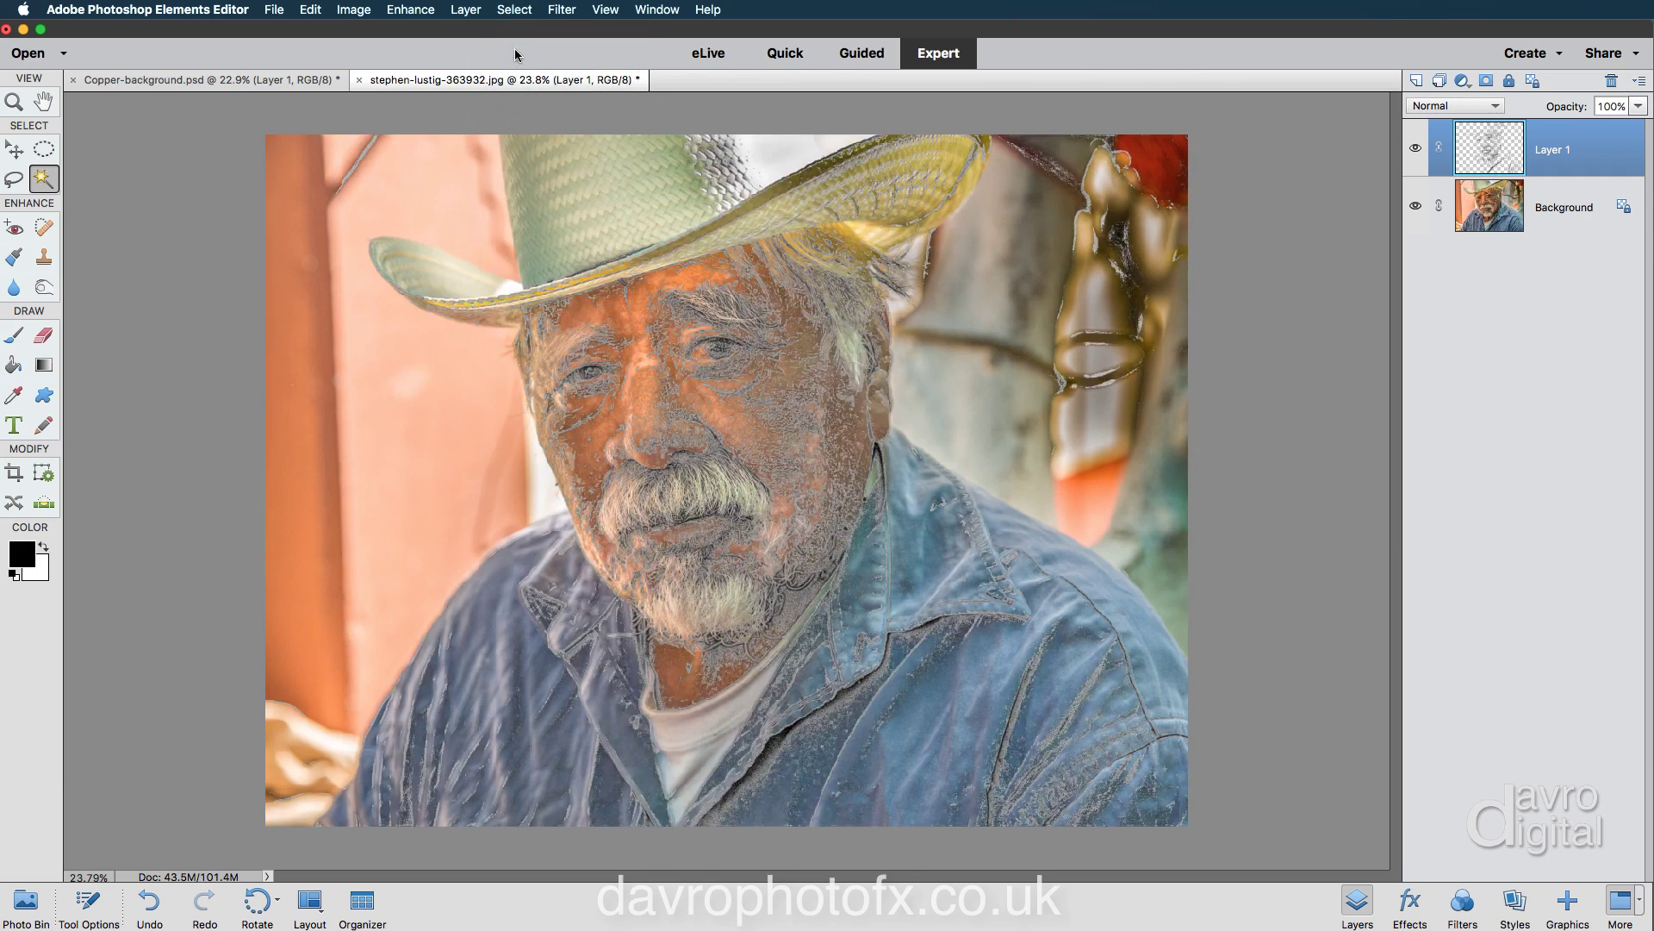
With the Background layer temporarily hidden, erase the stray marks around the man on the sketch layer using the Eraser.
{"action": "left_click", "coordinate": [1415, 208]}
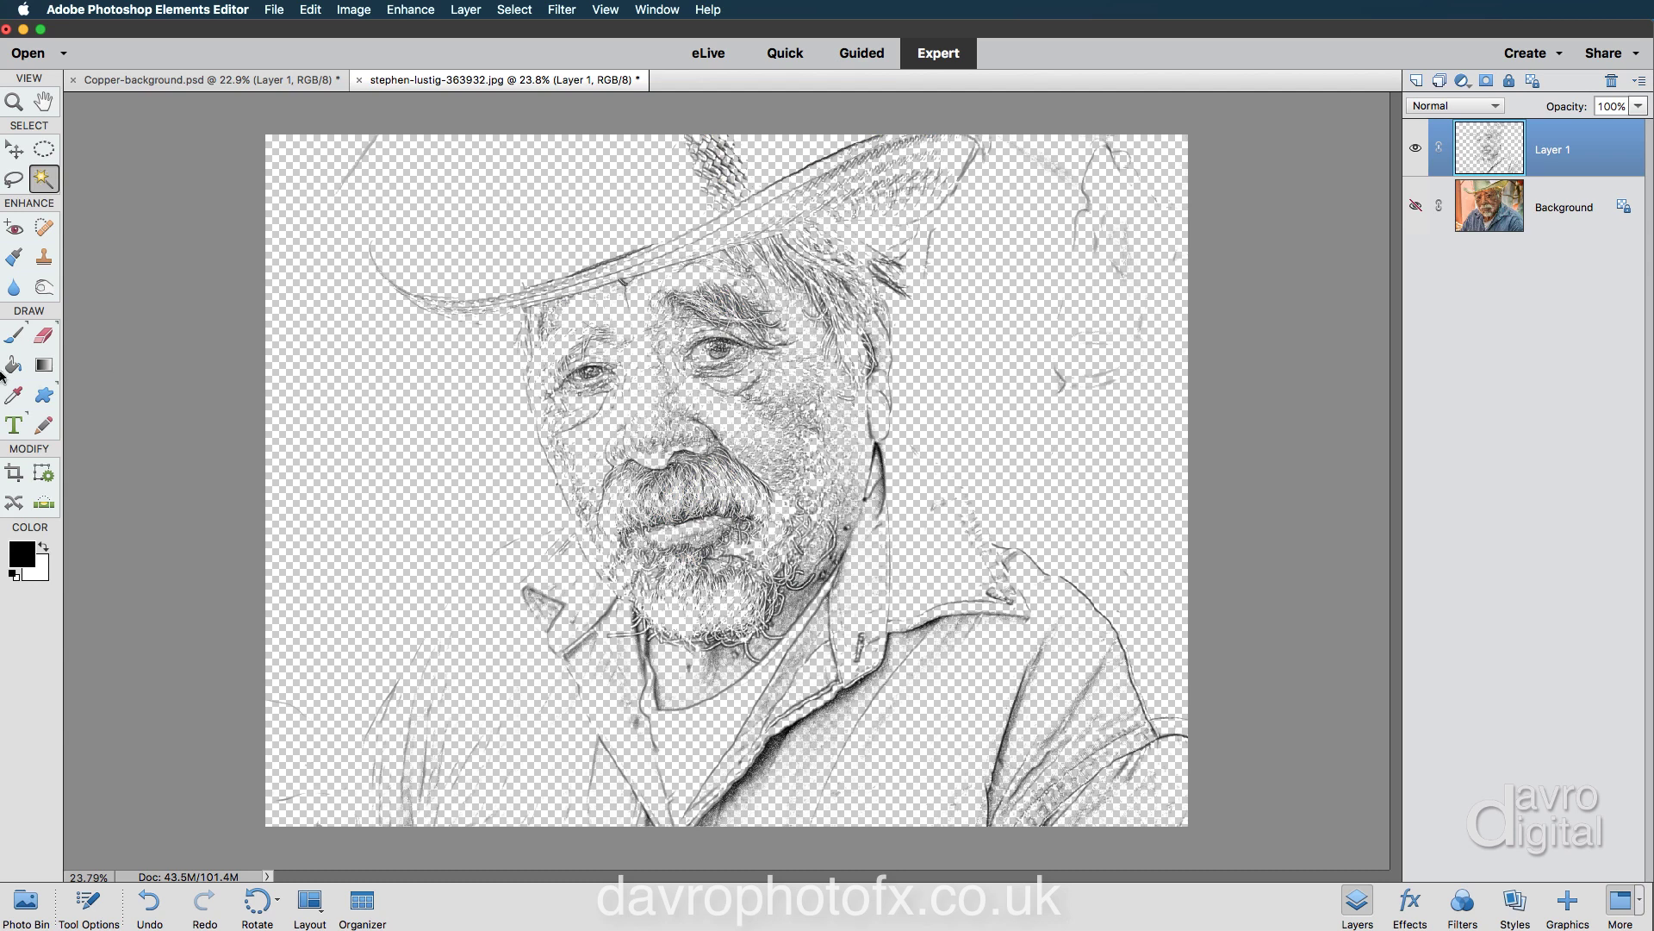
{"action": "left_click", "coordinate": [43, 335]}
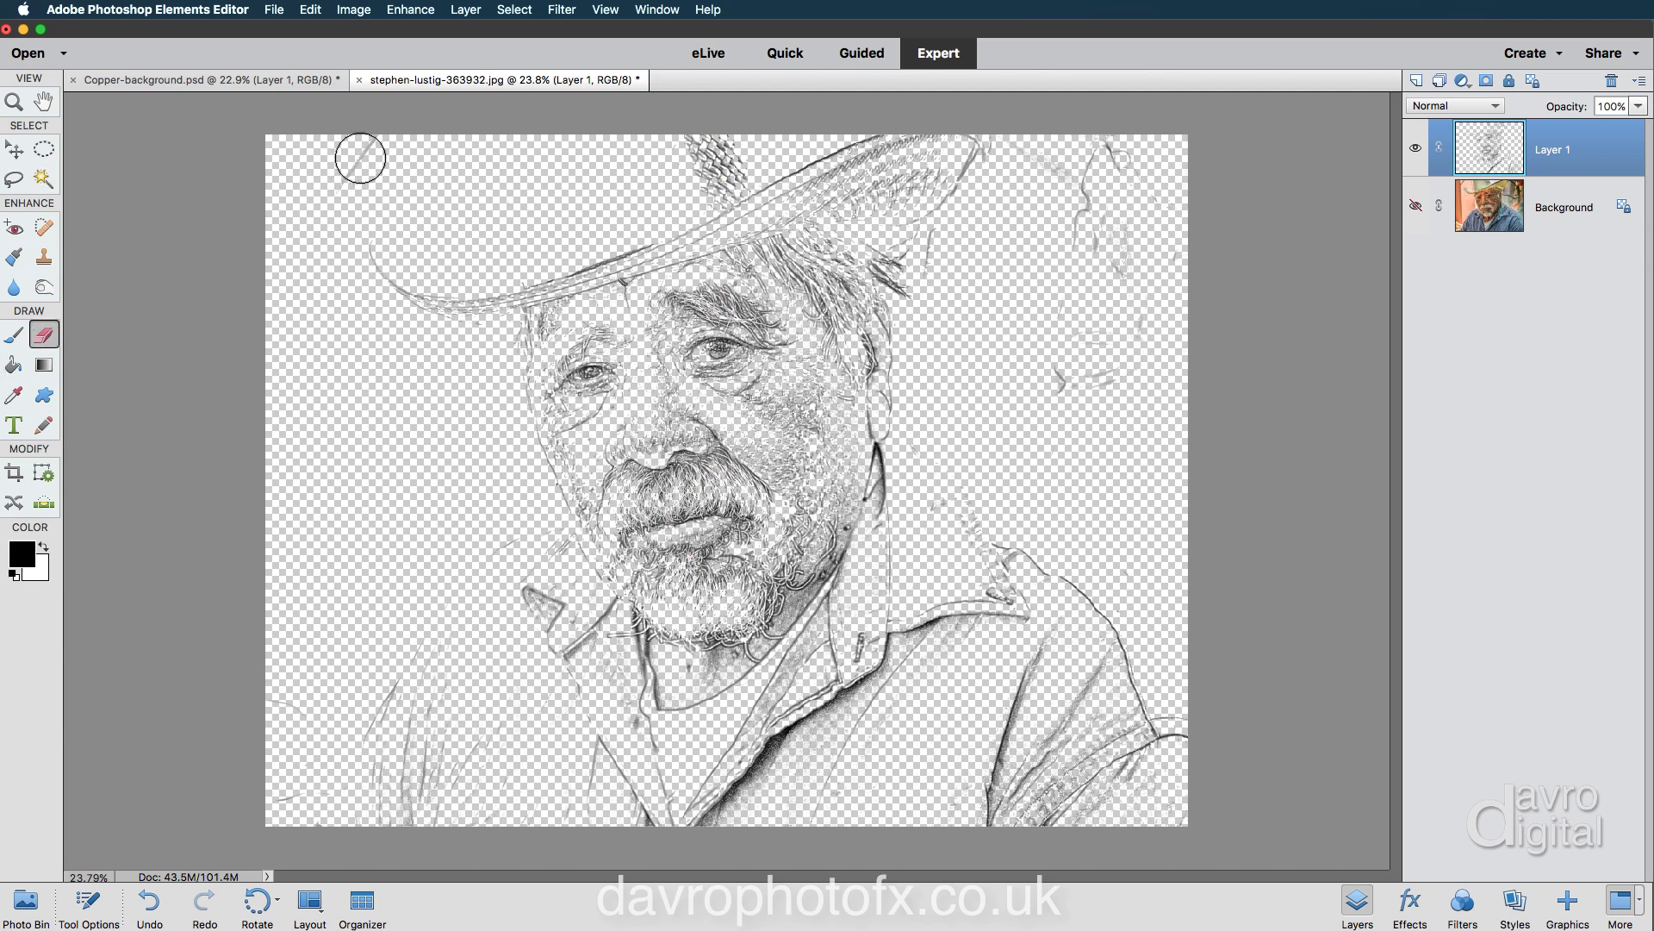
{"action": "left_click_drag", "start_coordinate": [360, 158], "coordinate": [345, 157]}
{"action": "mouse_move", "coordinate": [231, 674]}
{"action": "left_mouse_down"}
{"action": "mouse_move", "coordinate": [285, 695]}
{"action": "mouse_move", "coordinate": [277, 793]}
{"action": "mouse_move", "coordinate": [353, 768]}
{"action": "left_mouse_up"}
{"action": "left_click_drag", "start_coordinate": [1087, 398], "coordinate": [1101, 383]}
{"action": "mouse_move", "coordinate": [1136, 321]}
{"action": "left_mouse_down"}
{"action": "mouse_move", "coordinate": [1100, 211]}
{"action": "mouse_move", "coordinate": [1111, 163]}
{"action": "mouse_move", "coordinate": [1001, 148]}
{"action": "mouse_move", "coordinate": [1086, 180]}
{"action": "mouse_move", "coordinate": [1045, 244]}
{"action": "mouse_move", "coordinate": [934, 255]}
{"action": "mouse_move", "coordinate": [994, 284]}
{"action": "mouse_move", "coordinate": [1036, 420]}
{"action": "left_mouse_up"}
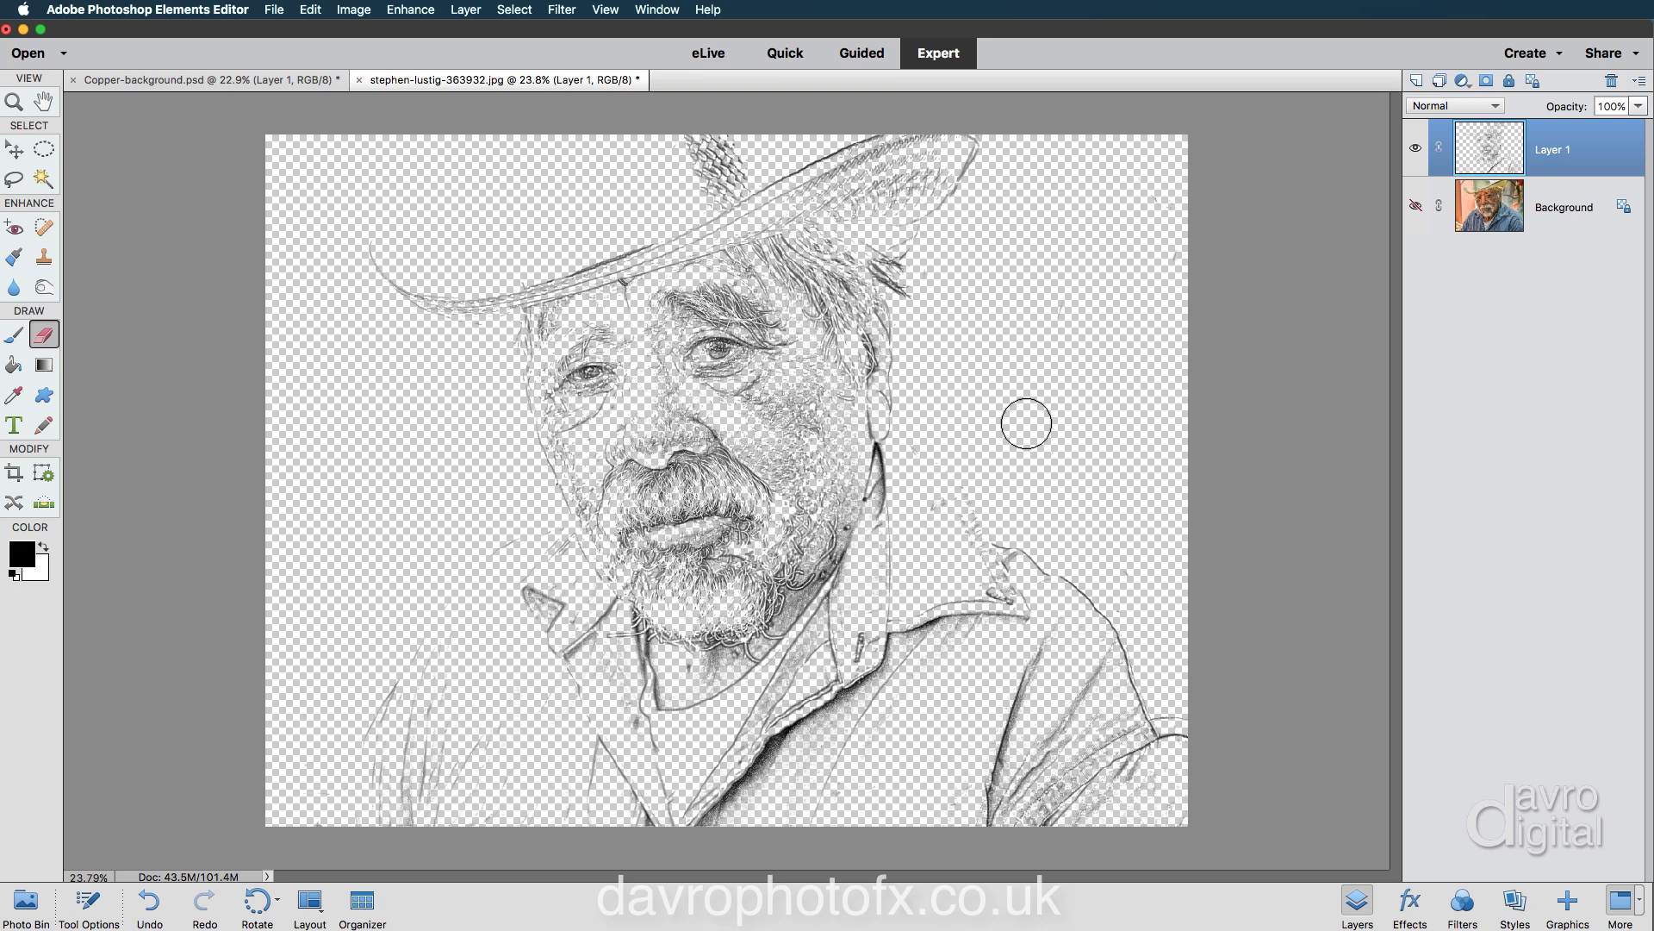
{"action": "left_click", "coordinate": [1416, 206]}
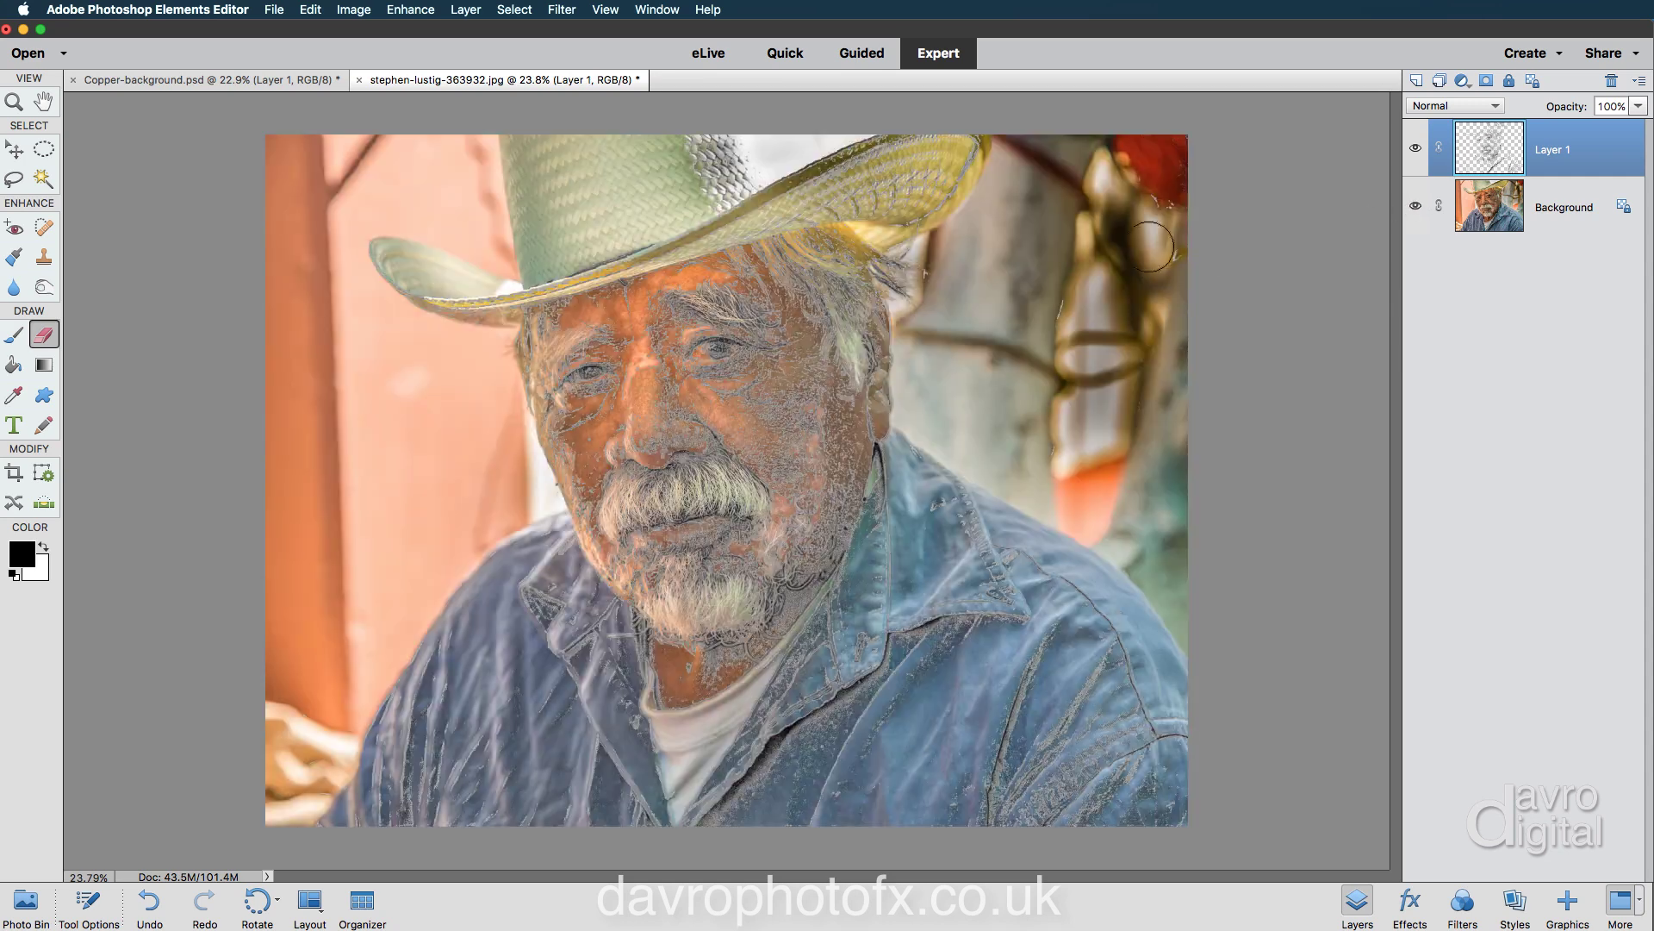
Copy the sketch layer into the Copper-background.psd document and place it over the copper plate using the Move tool.
{"action": "left_click", "coordinate": [13, 149]}
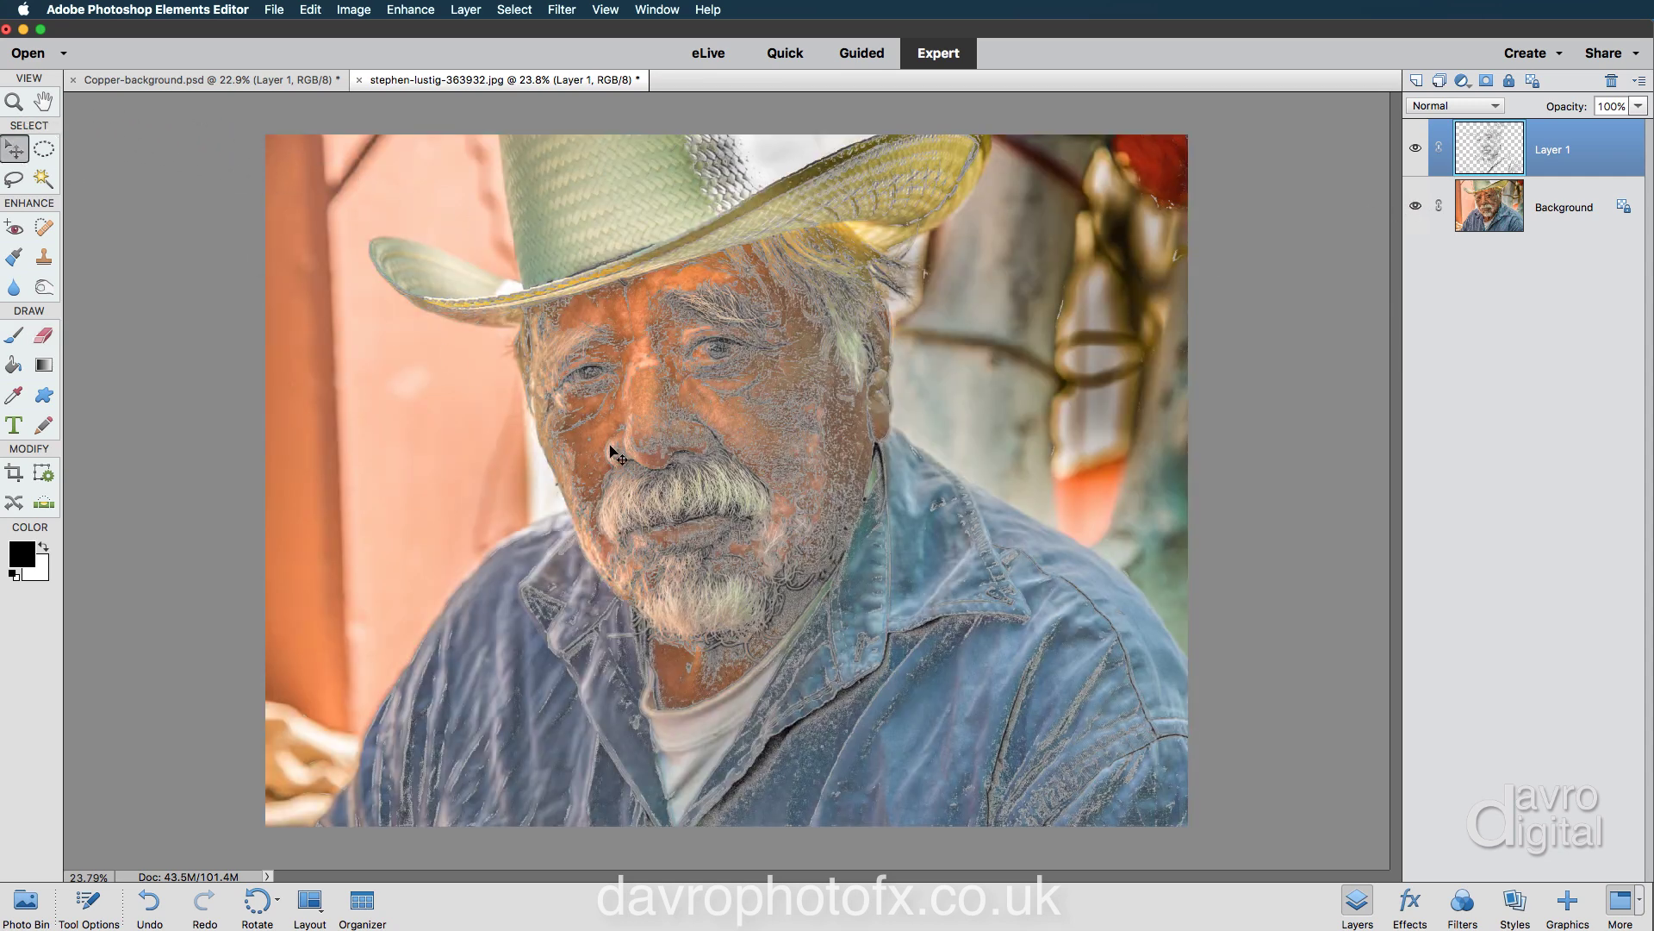
{"action": "mouse_move", "coordinate": [626, 457]}
{"action": "left_mouse_down"}
{"action": "mouse_move", "coordinate": [584, 362]}
{"action": "mouse_move", "coordinate": [358, 266]}
{"action": "mouse_move", "coordinate": [235, 80]}
{"action": "left_mouse_up"}
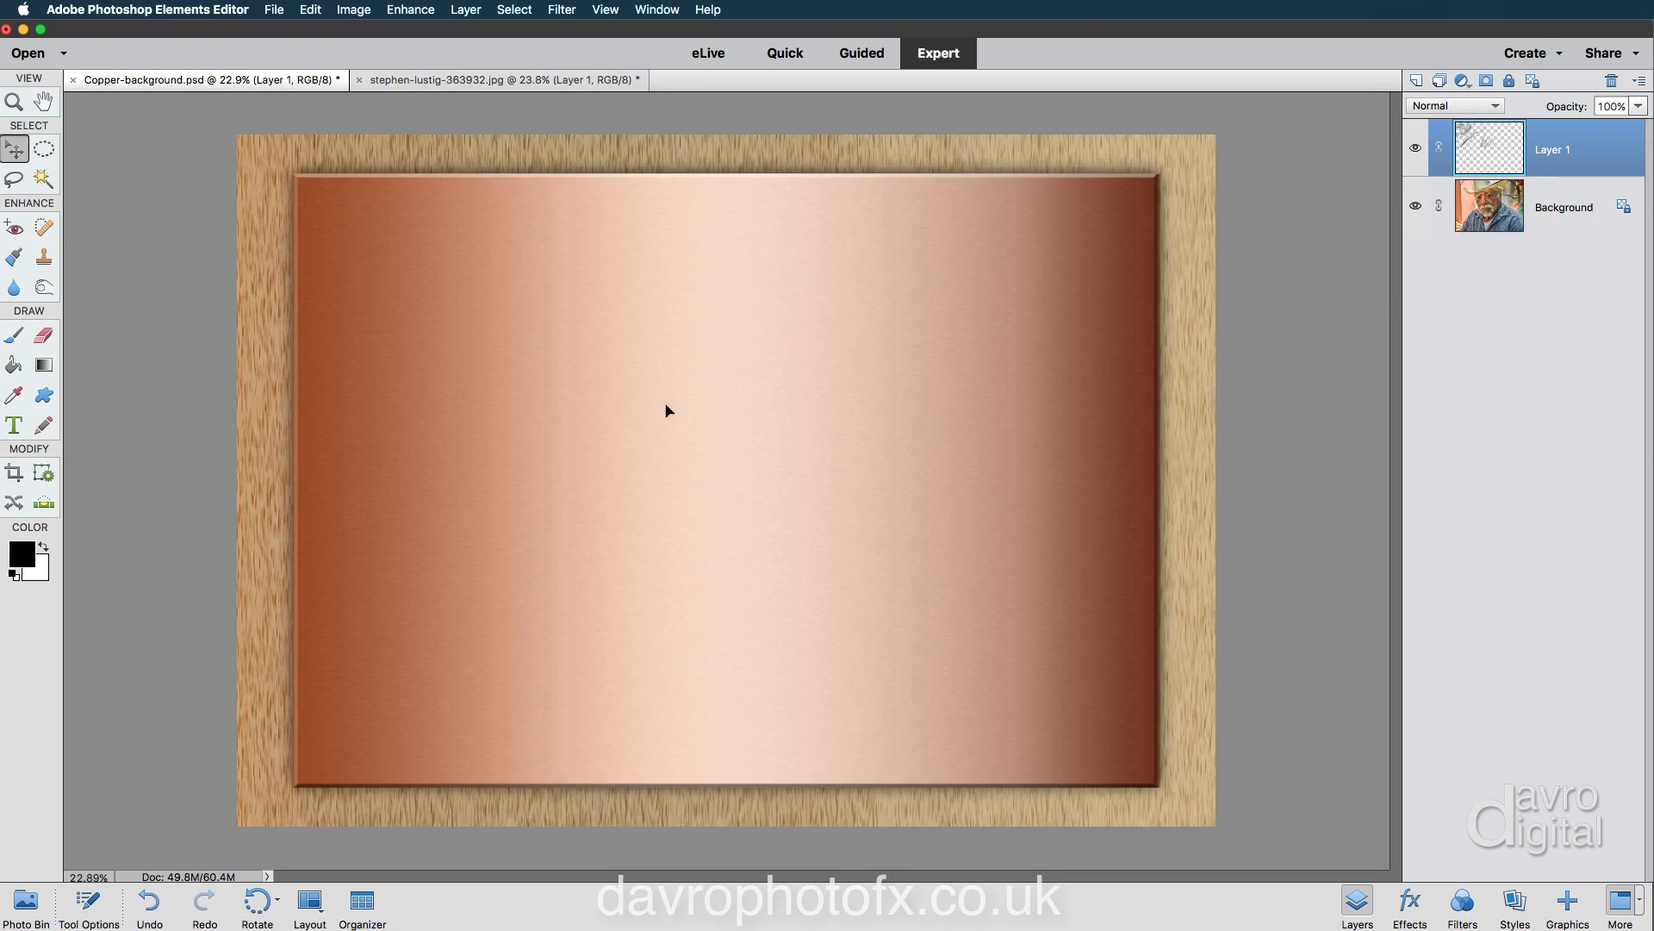
{"action": "mouse_move", "coordinate": [710, 468]}
{"action": "left_mouse_down"}
{"action": "mouse_move", "coordinate": [797, 504]}
{"action": "mouse_move", "coordinate": [744, 491]}
{"action": "left_mouse_up"}
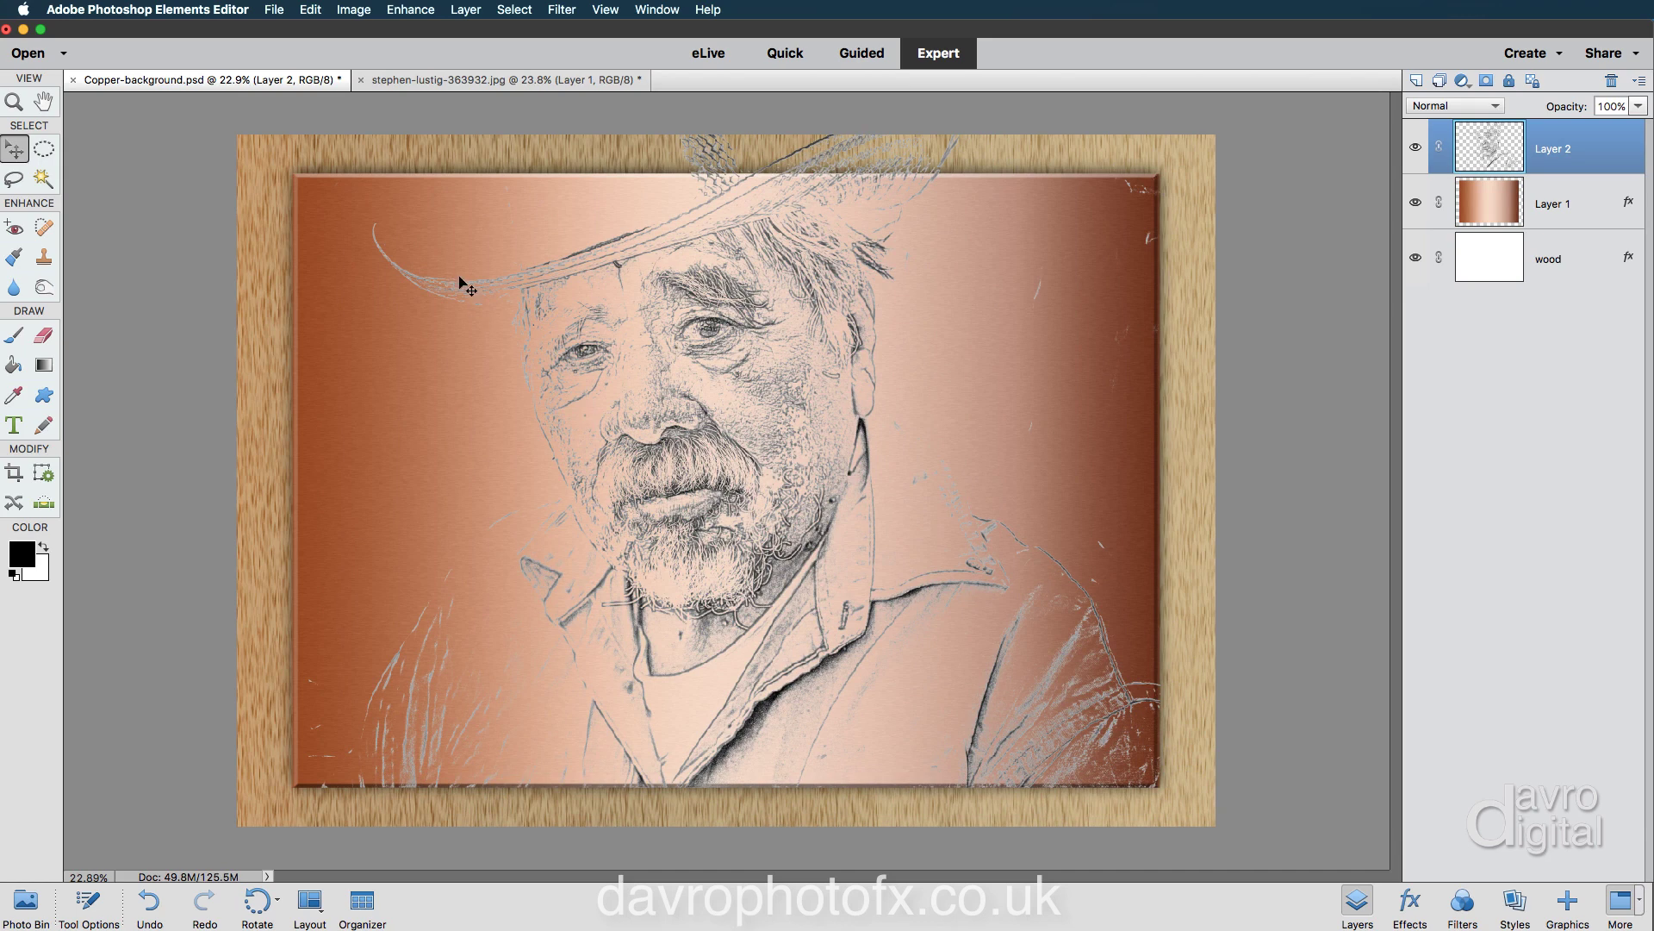
Scale the sketch layer down with Free Transform and position it so the portrait fits inside the copper plate.
{"action": "left_click", "coordinate": [346, 13]}
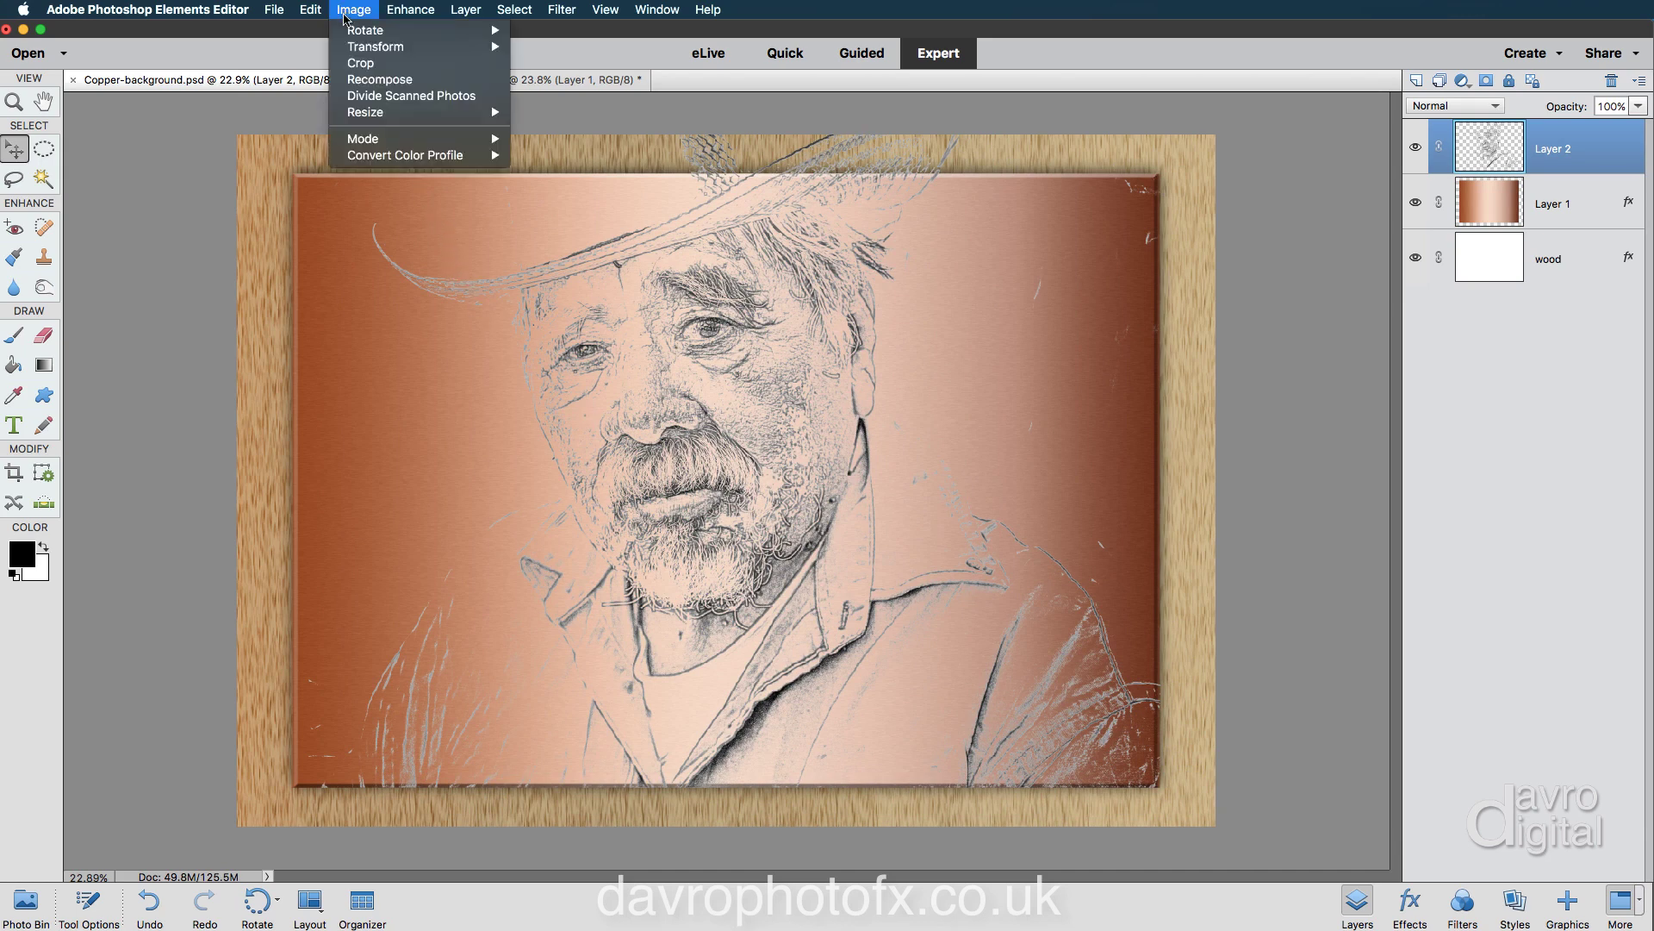
{"action": "mouse_move", "coordinate": [360, 53]}
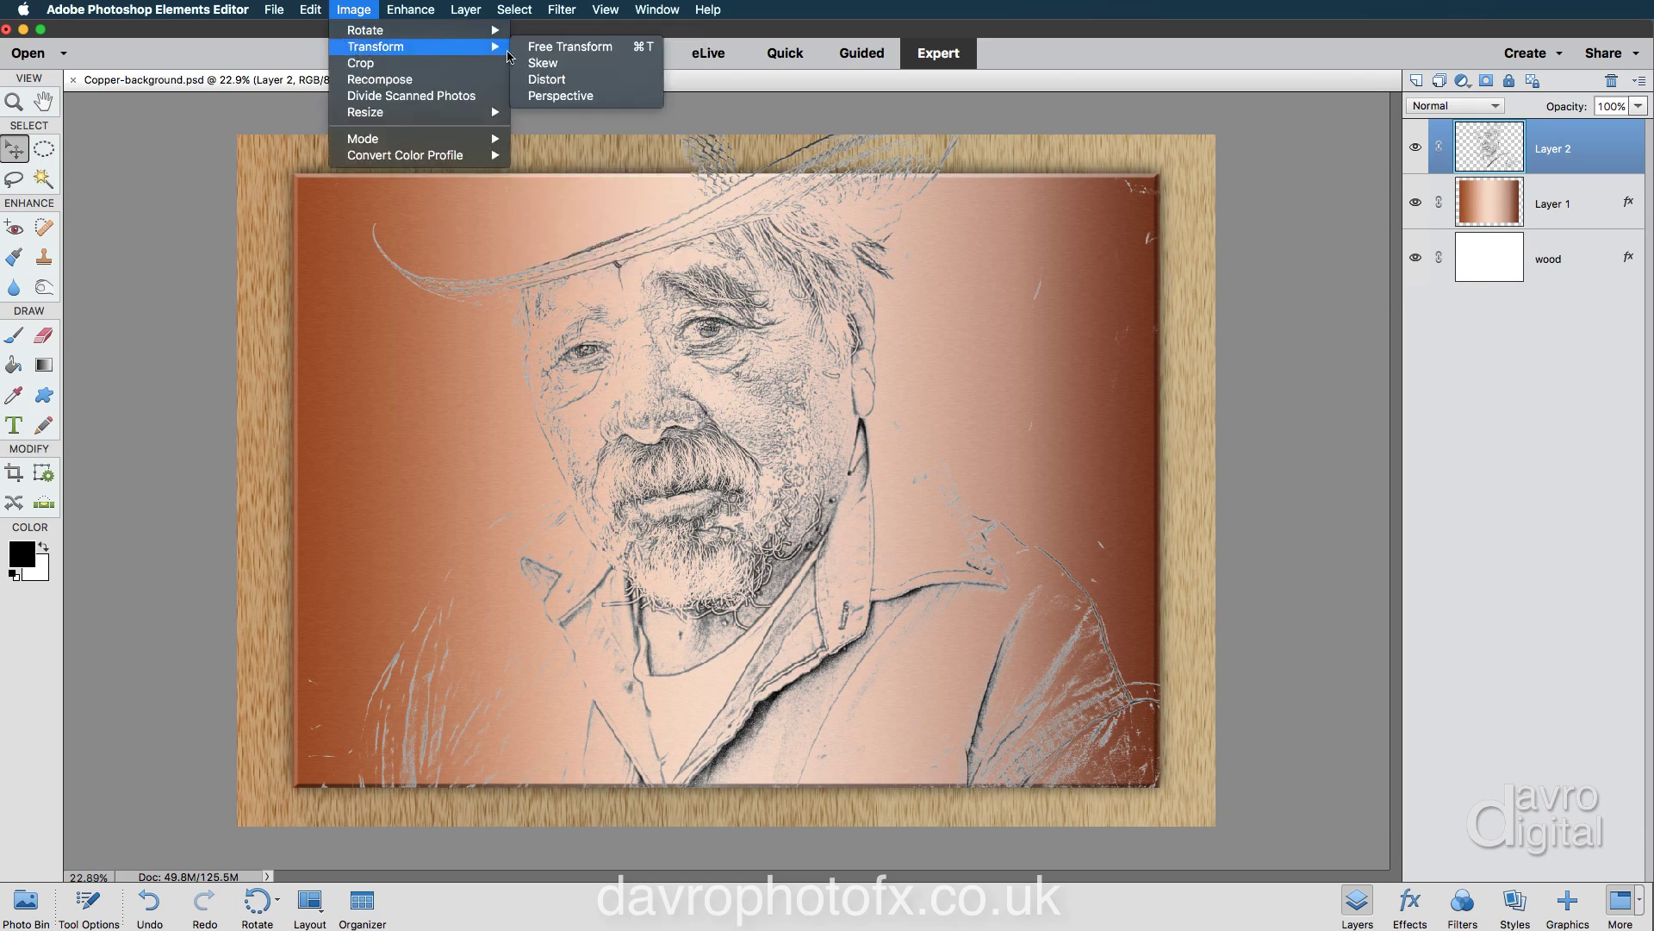
{"action": "left_click", "coordinate": [546, 50]}
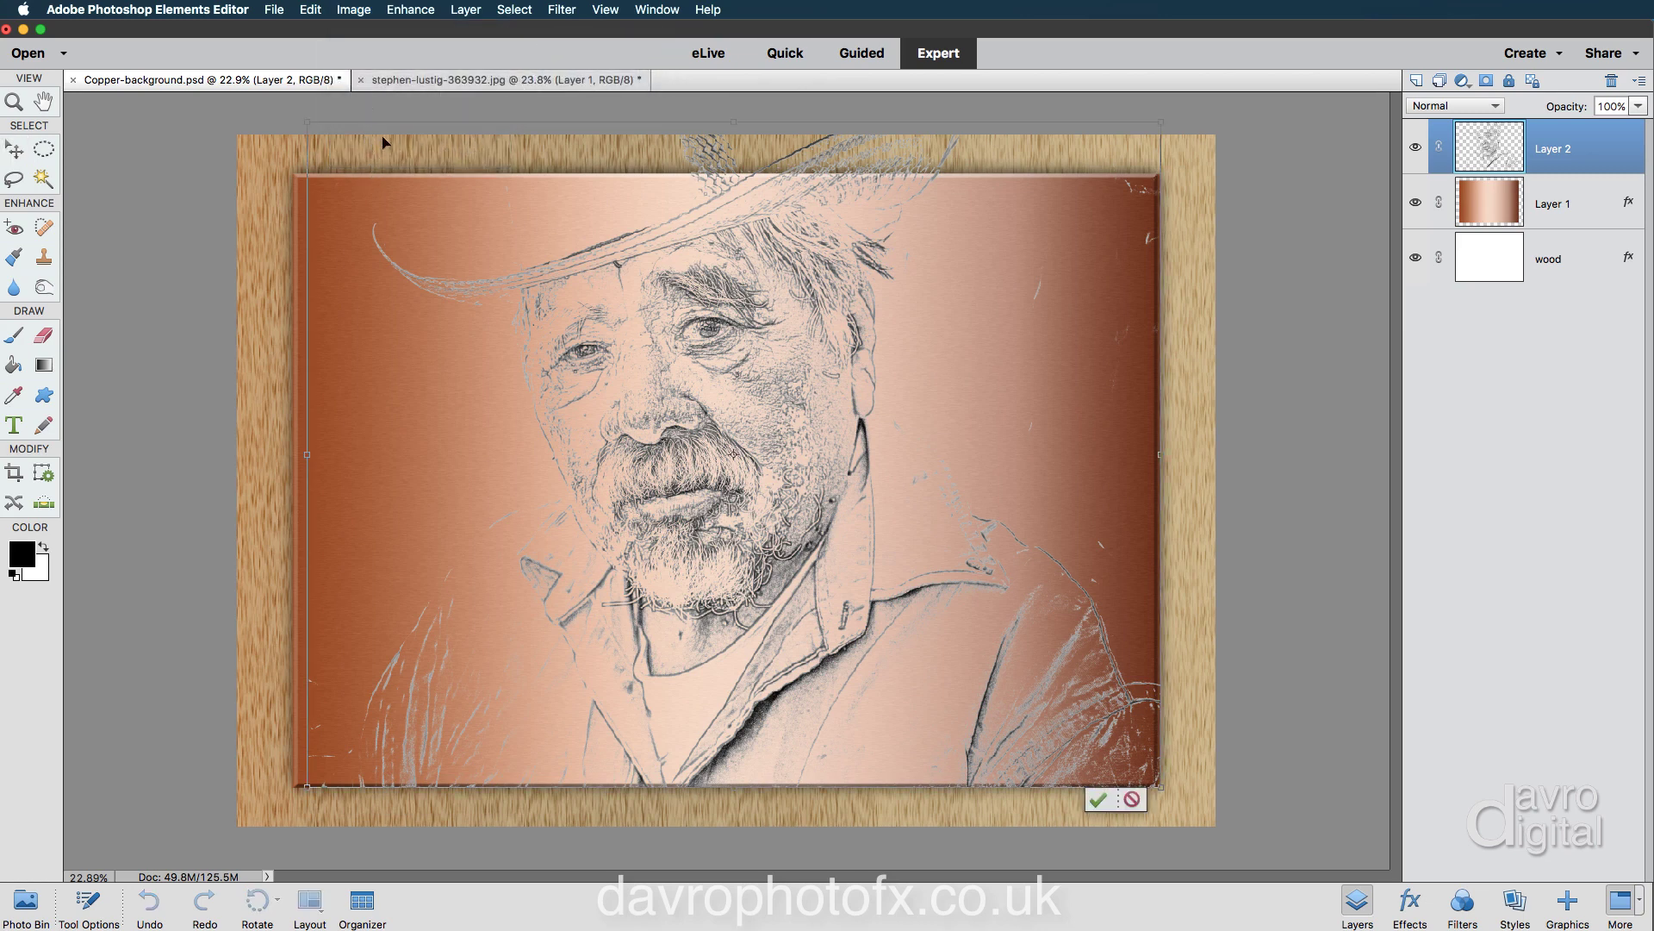
{"action": "right_click", "coordinate": [389, 189]}
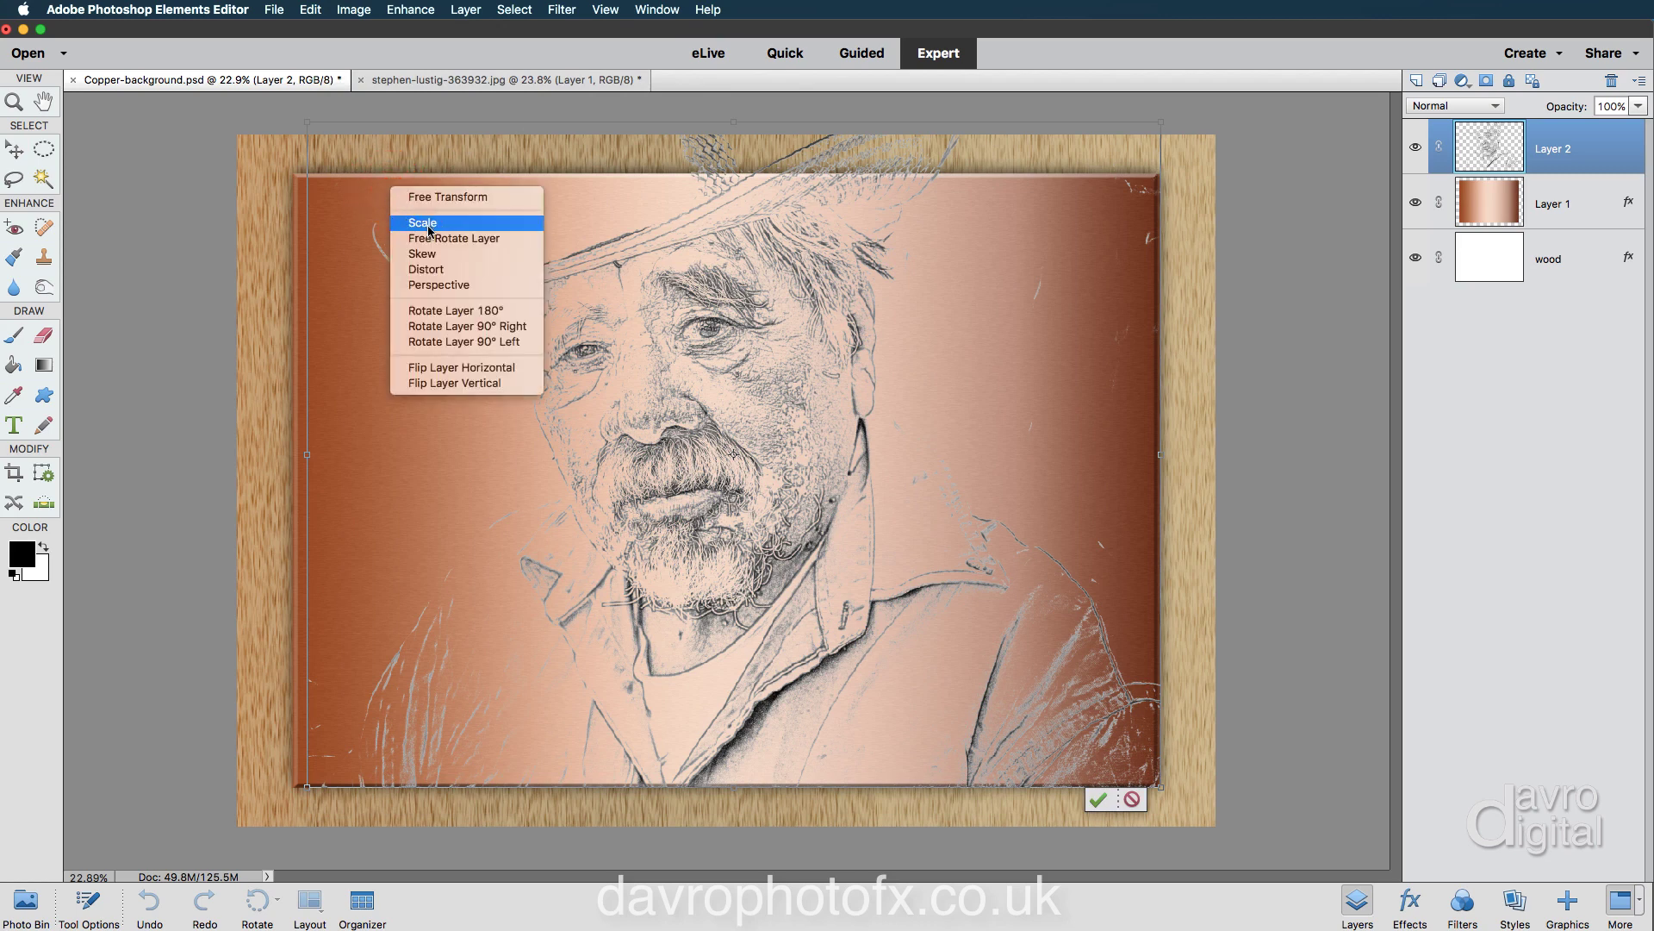
{"action": "left_click", "coordinate": [429, 228]}
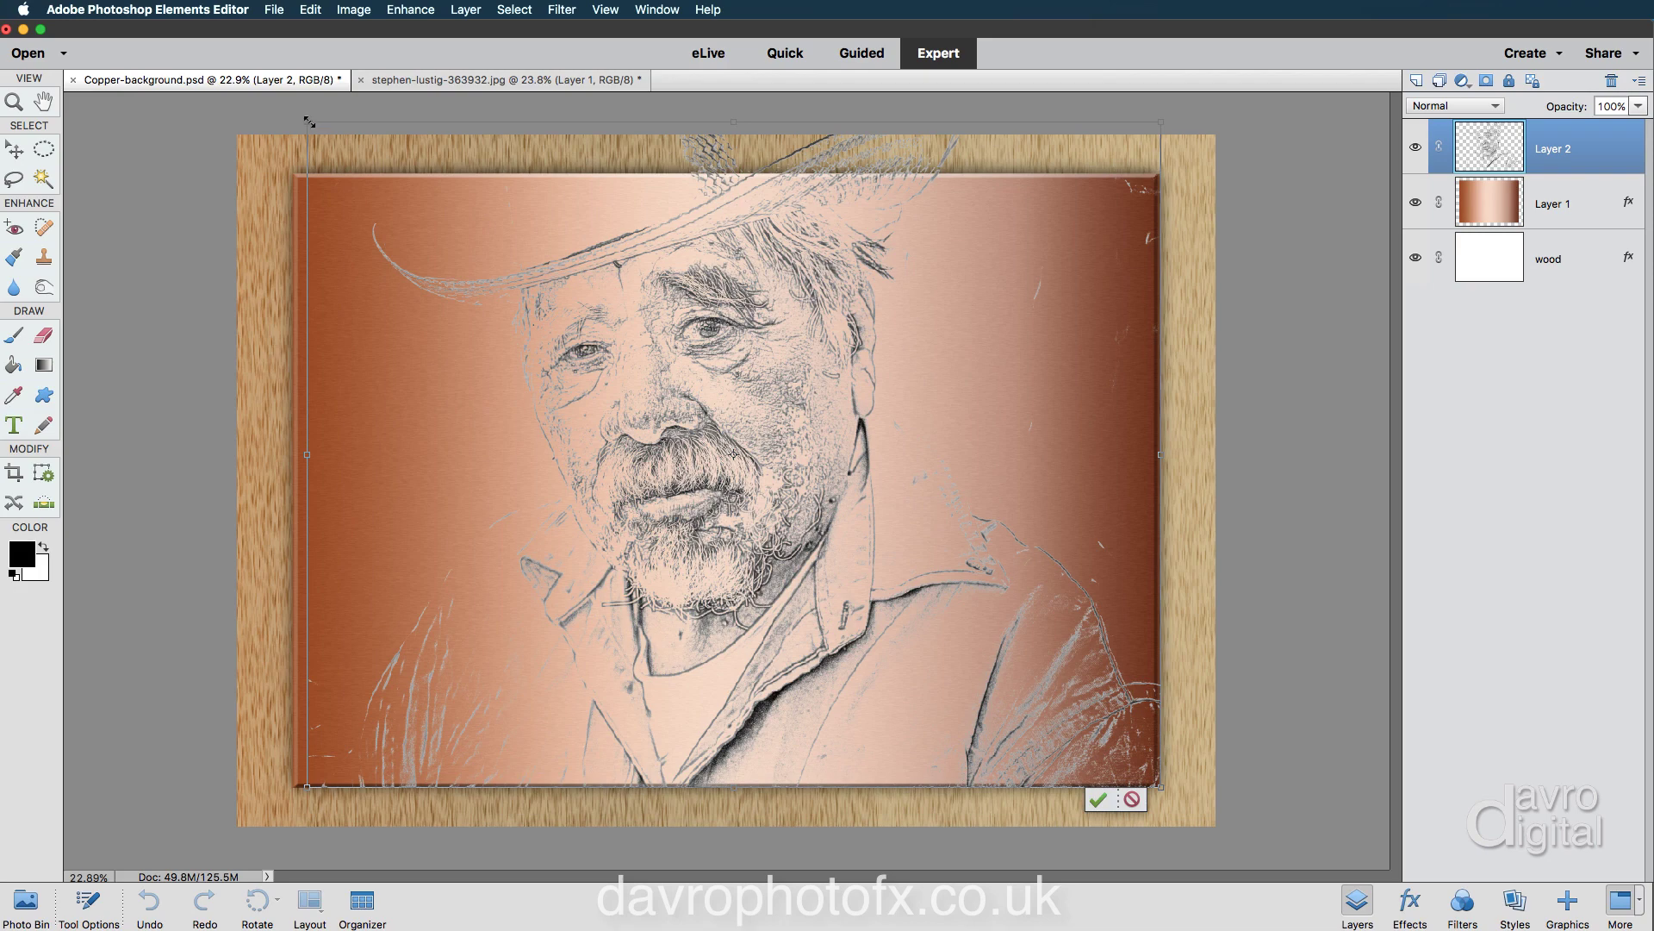
{"action": "left_click_drag", "start_coordinate": [306, 121], "coordinate": [443, 232]}
{"action": "left_click_drag", "start_coordinate": [660, 523], "coordinate": [586, 506]}
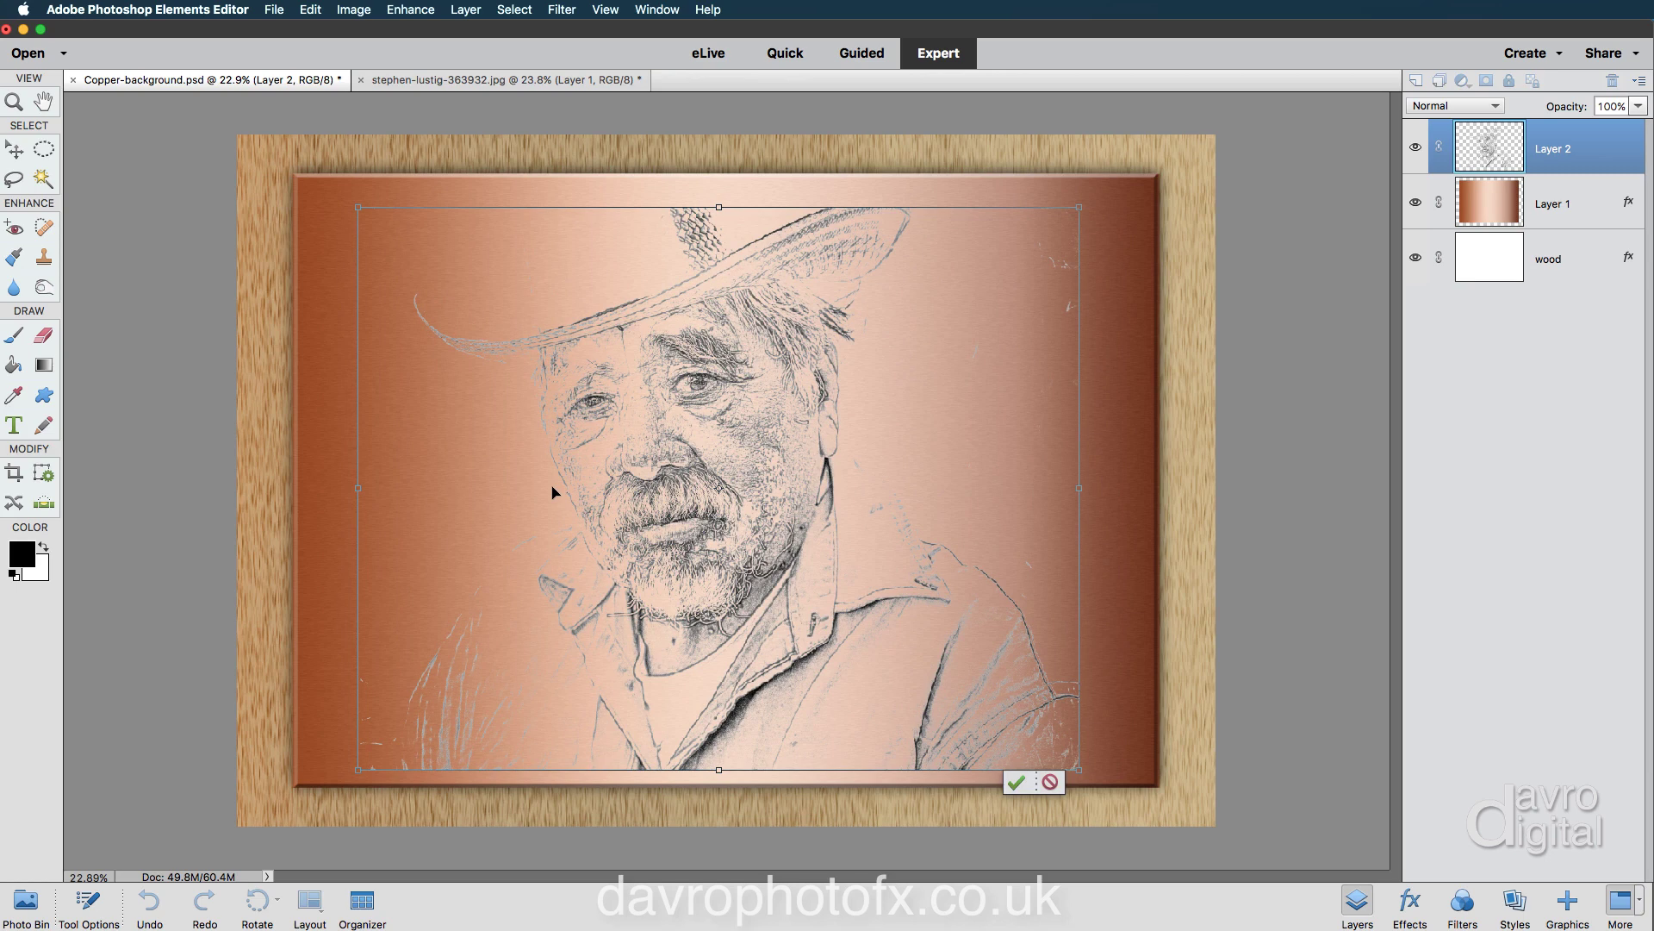
{"action": "key", "text": "Return"}
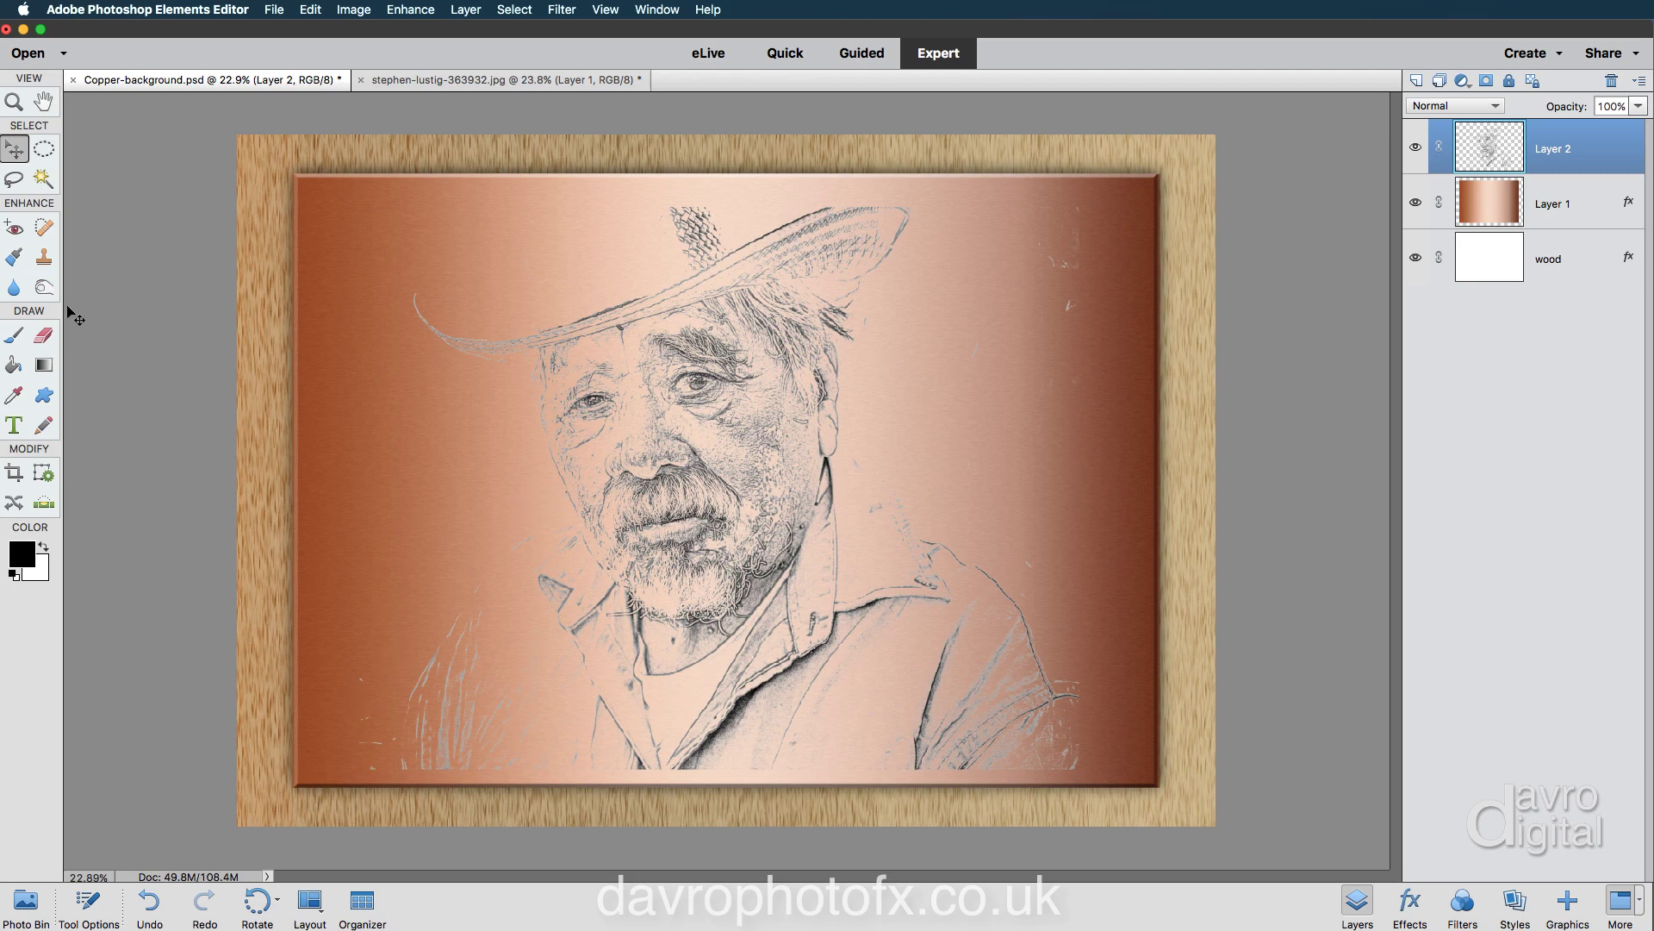
Erase the stray marks around the man on the sketch layer with the Eraser.
{"action": "left_click", "coordinate": [43, 334]}
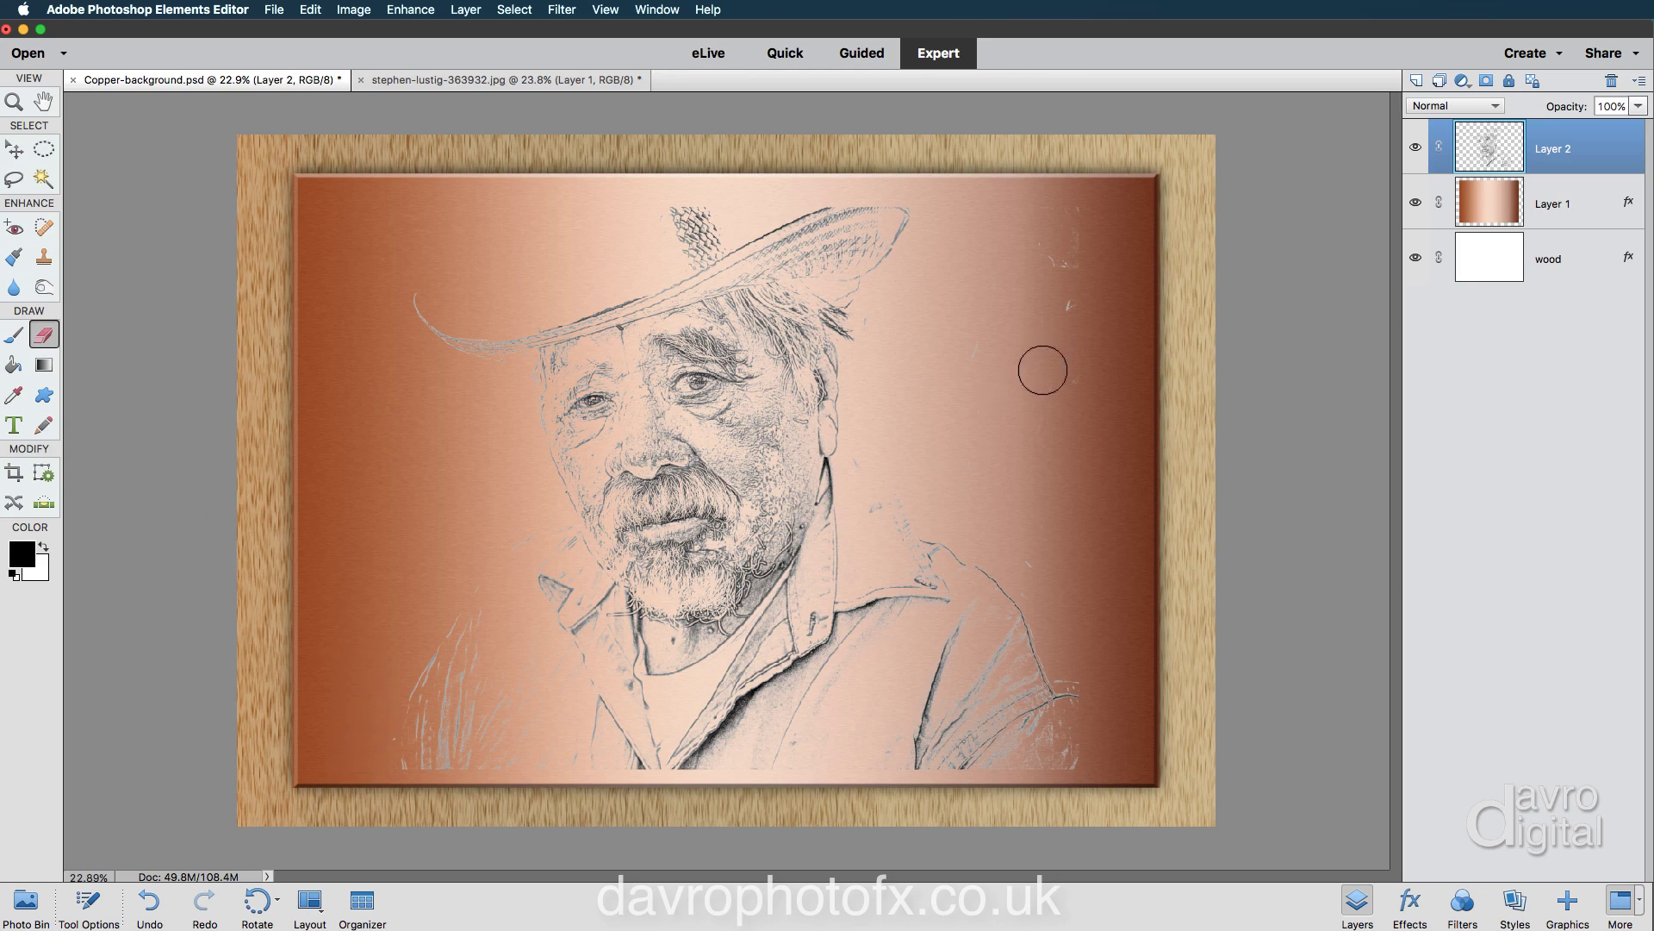
{"action": "mouse_move", "coordinate": [1016, 568]}
{"action": "left_mouse_down"}
{"action": "mouse_move", "coordinate": [1074, 407]}
{"action": "mouse_move", "coordinate": [1075, 223]}
{"action": "mouse_move", "coordinate": [1039, 249]}
{"action": "mouse_move", "coordinate": [987, 344]}
{"action": "mouse_move", "coordinate": [952, 363]}
{"action": "mouse_move", "coordinate": [891, 325]}
{"action": "left_mouse_up"}
{"action": "key", "text": "h"}
Apply the first layer style from the Bevels collection to the sketch layer.
{"action": "left_click", "coordinate": [1515, 902]}
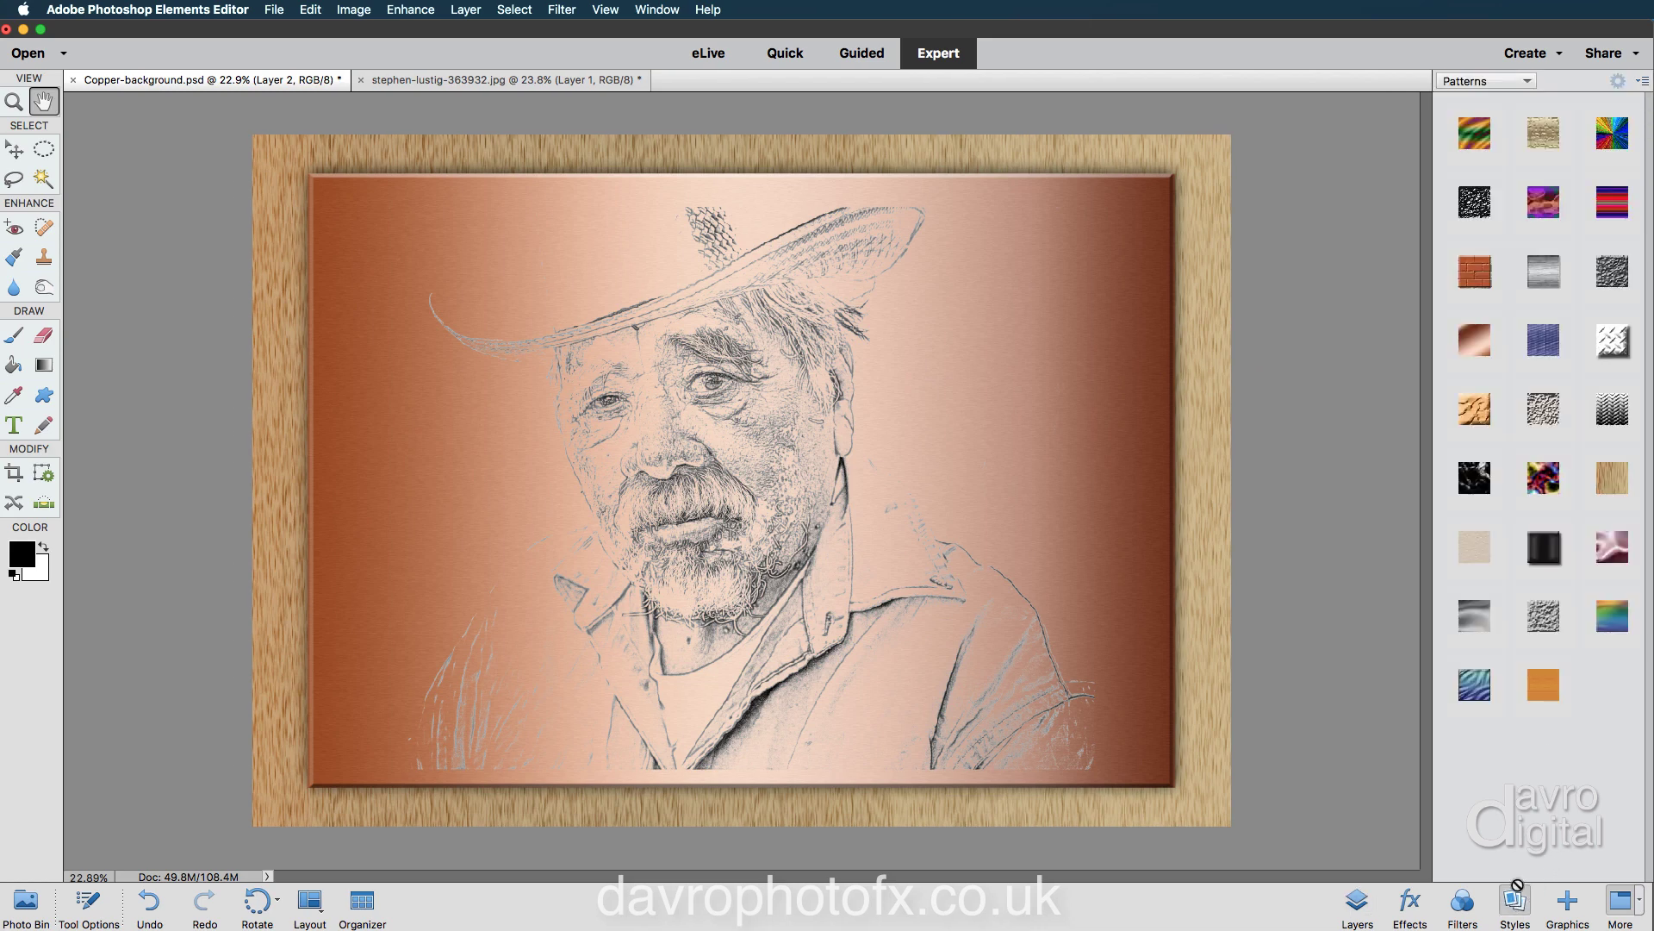
{"action": "left_click", "coordinate": [1501, 82]}
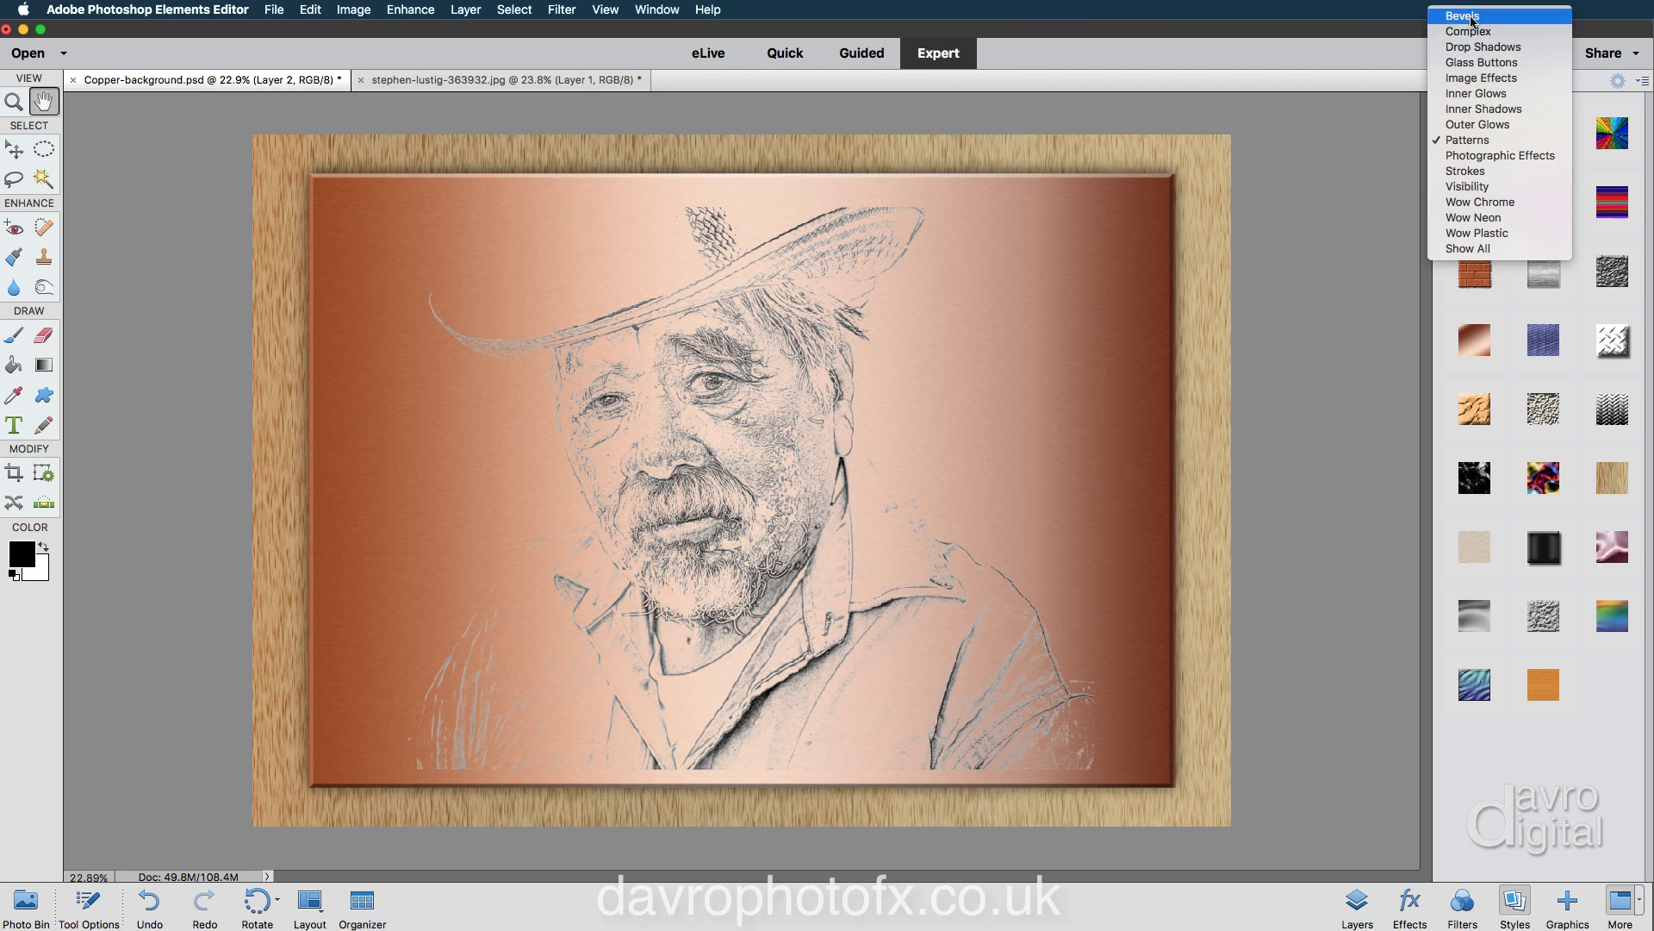
{"action": "left_click", "coordinate": [1474, 17]}
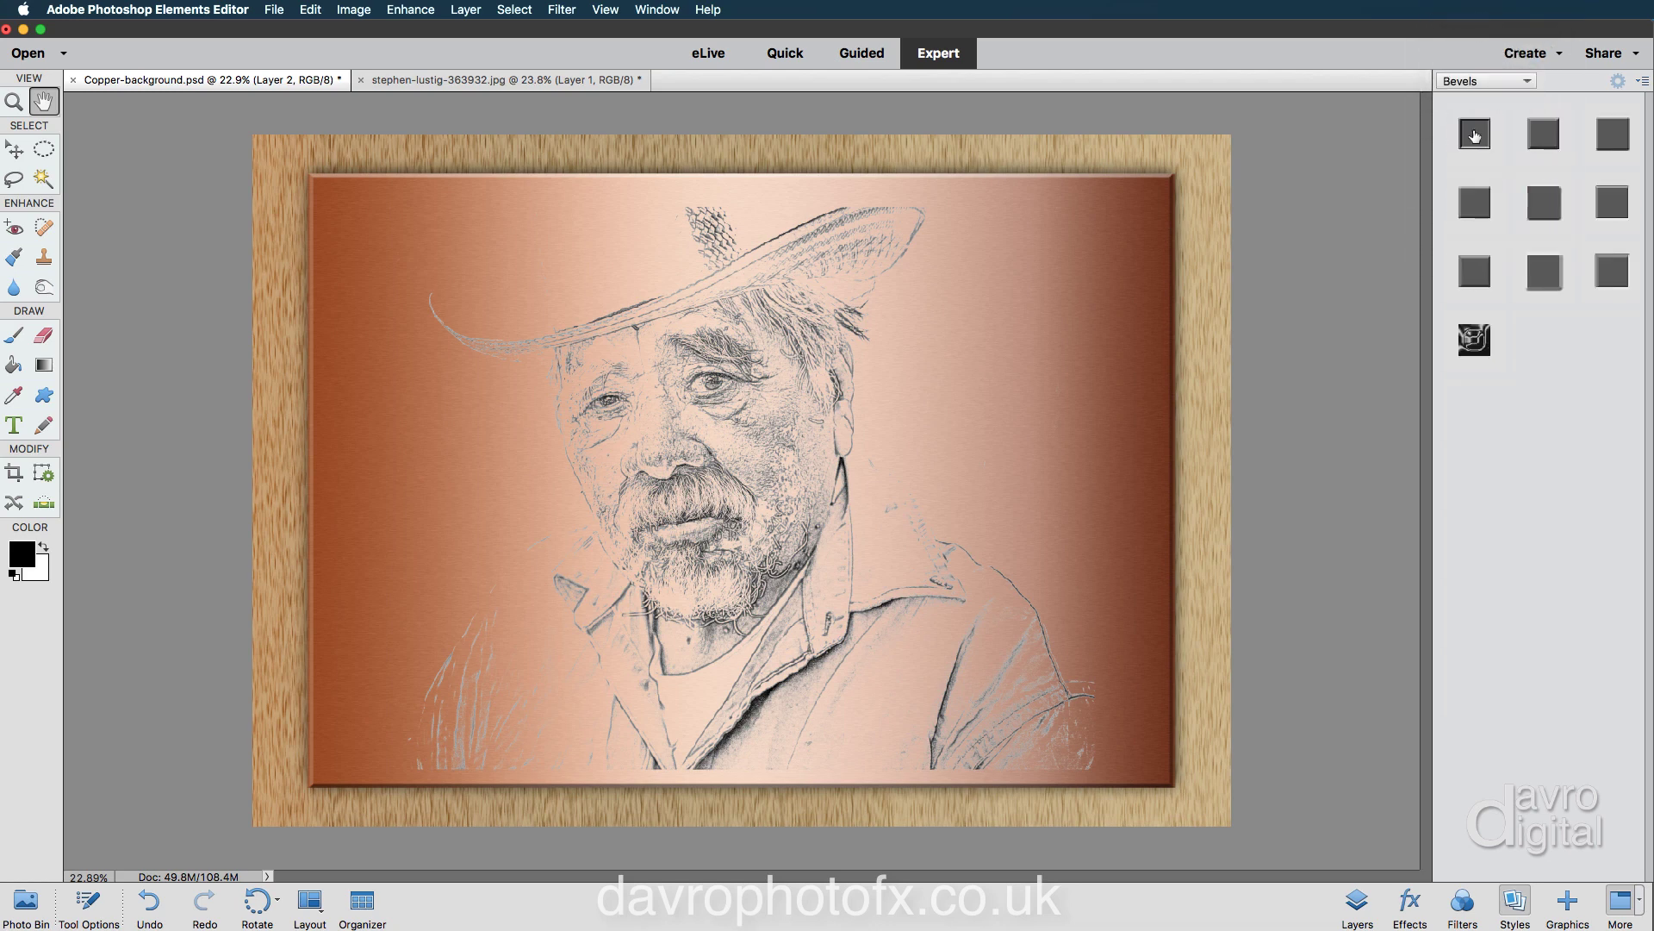
{"action": "left_click", "coordinate": [1475, 136]}
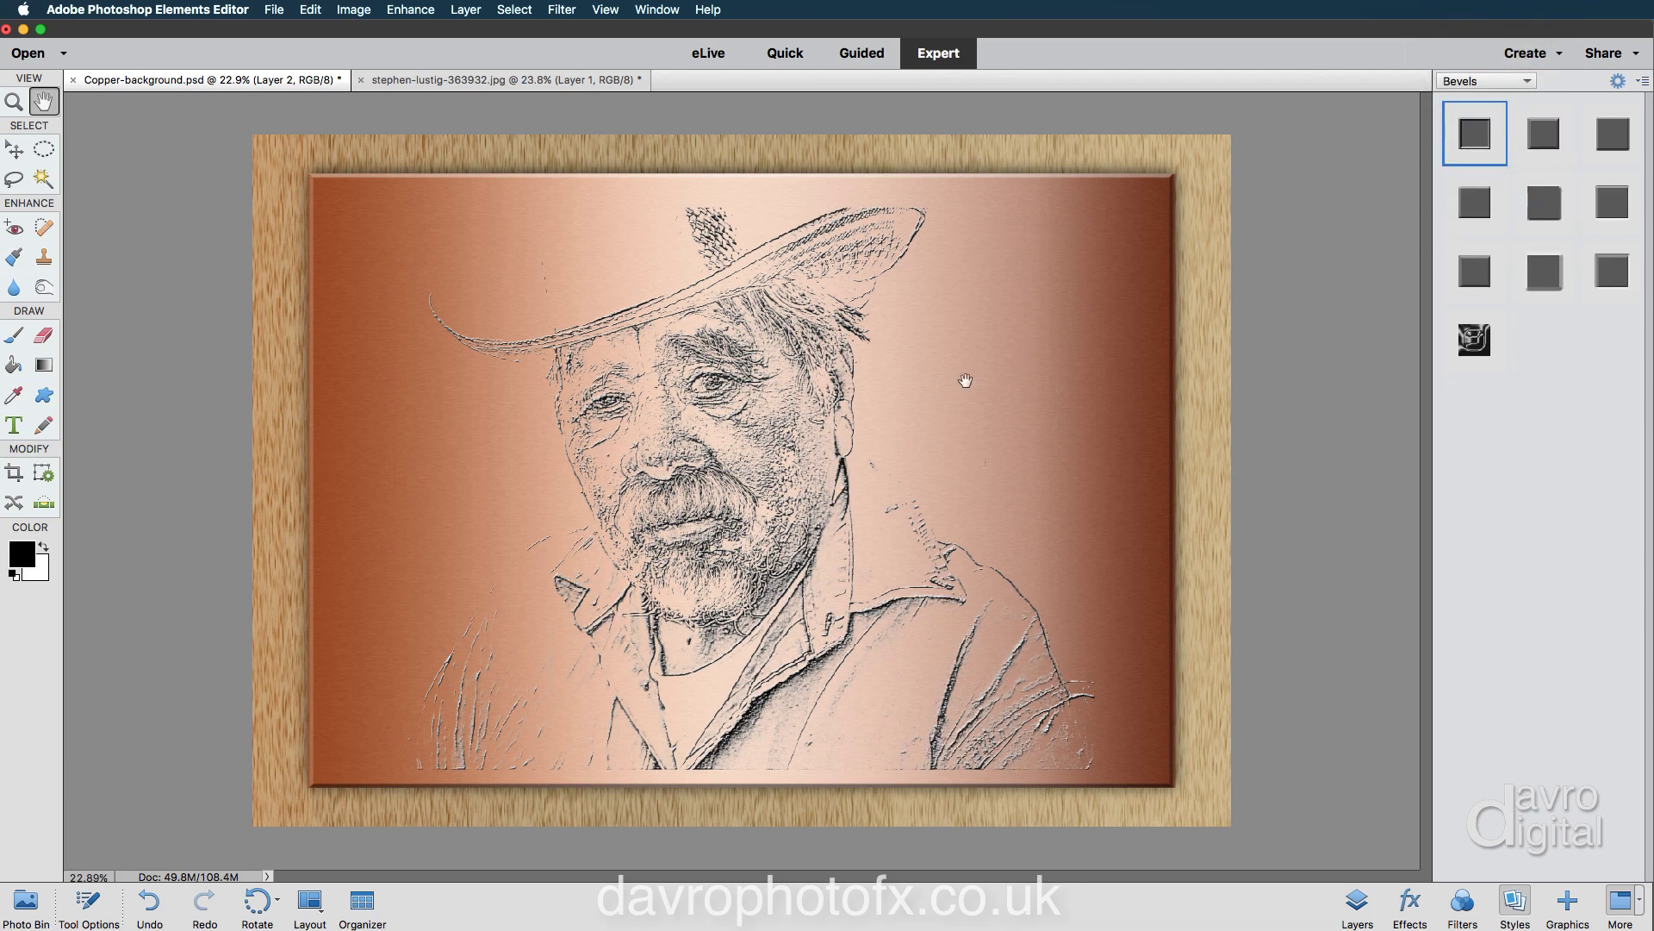
Try a downward bevel with a size of 0 px in the sketch layer's style settings.
{"action": "left_click", "coordinate": [793, 413]}
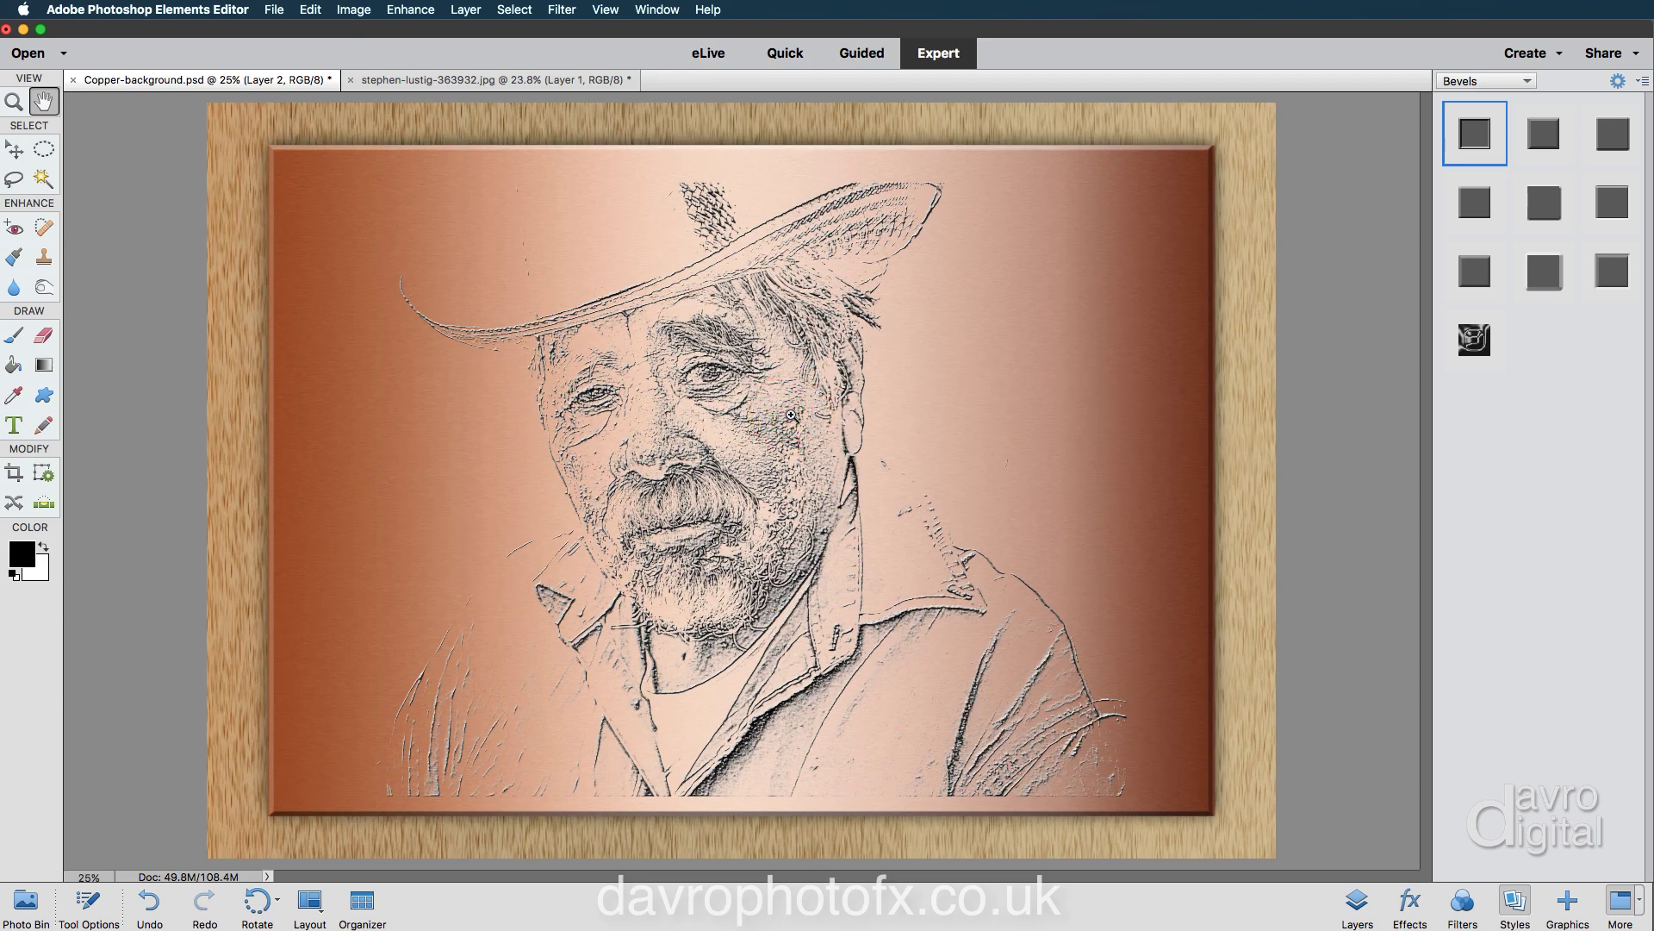
{"action": "left_click", "coordinate": [791, 415]}
{"action": "left_click_drag", "start_coordinate": [779, 514], "coordinate": [822, 447]}
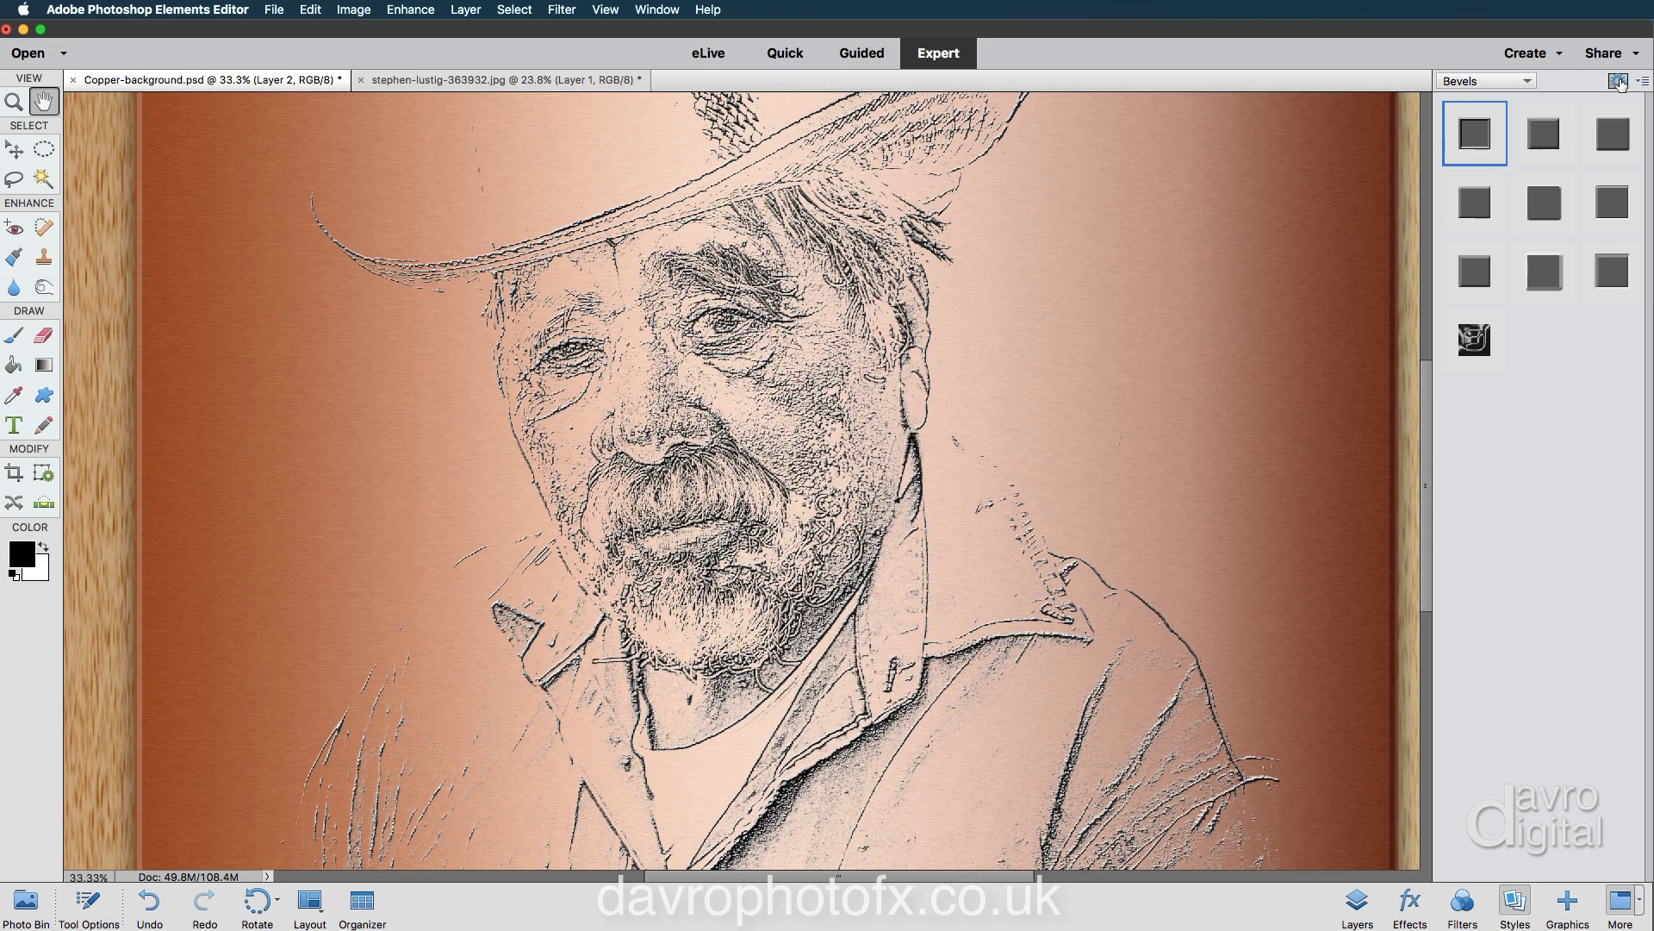
{"action": "left_click", "coordinate": [1619, 82]}
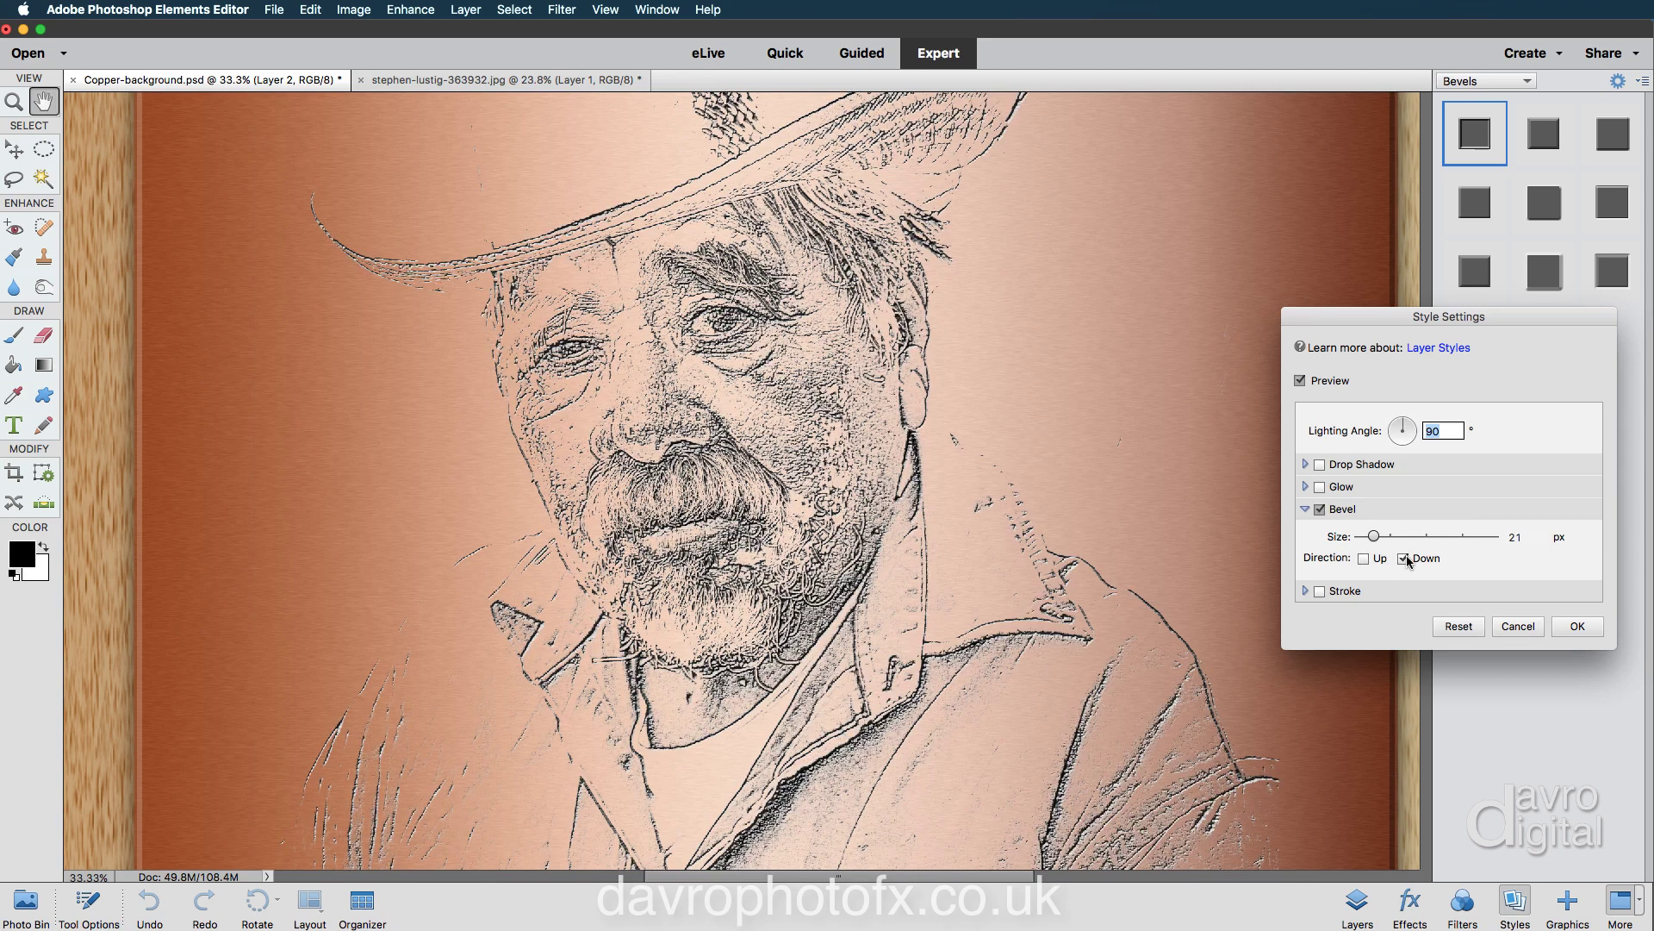
{"action": "left_click_drag", "start_coordinate": [1378, 538], "coordinate": [1362, 539]}
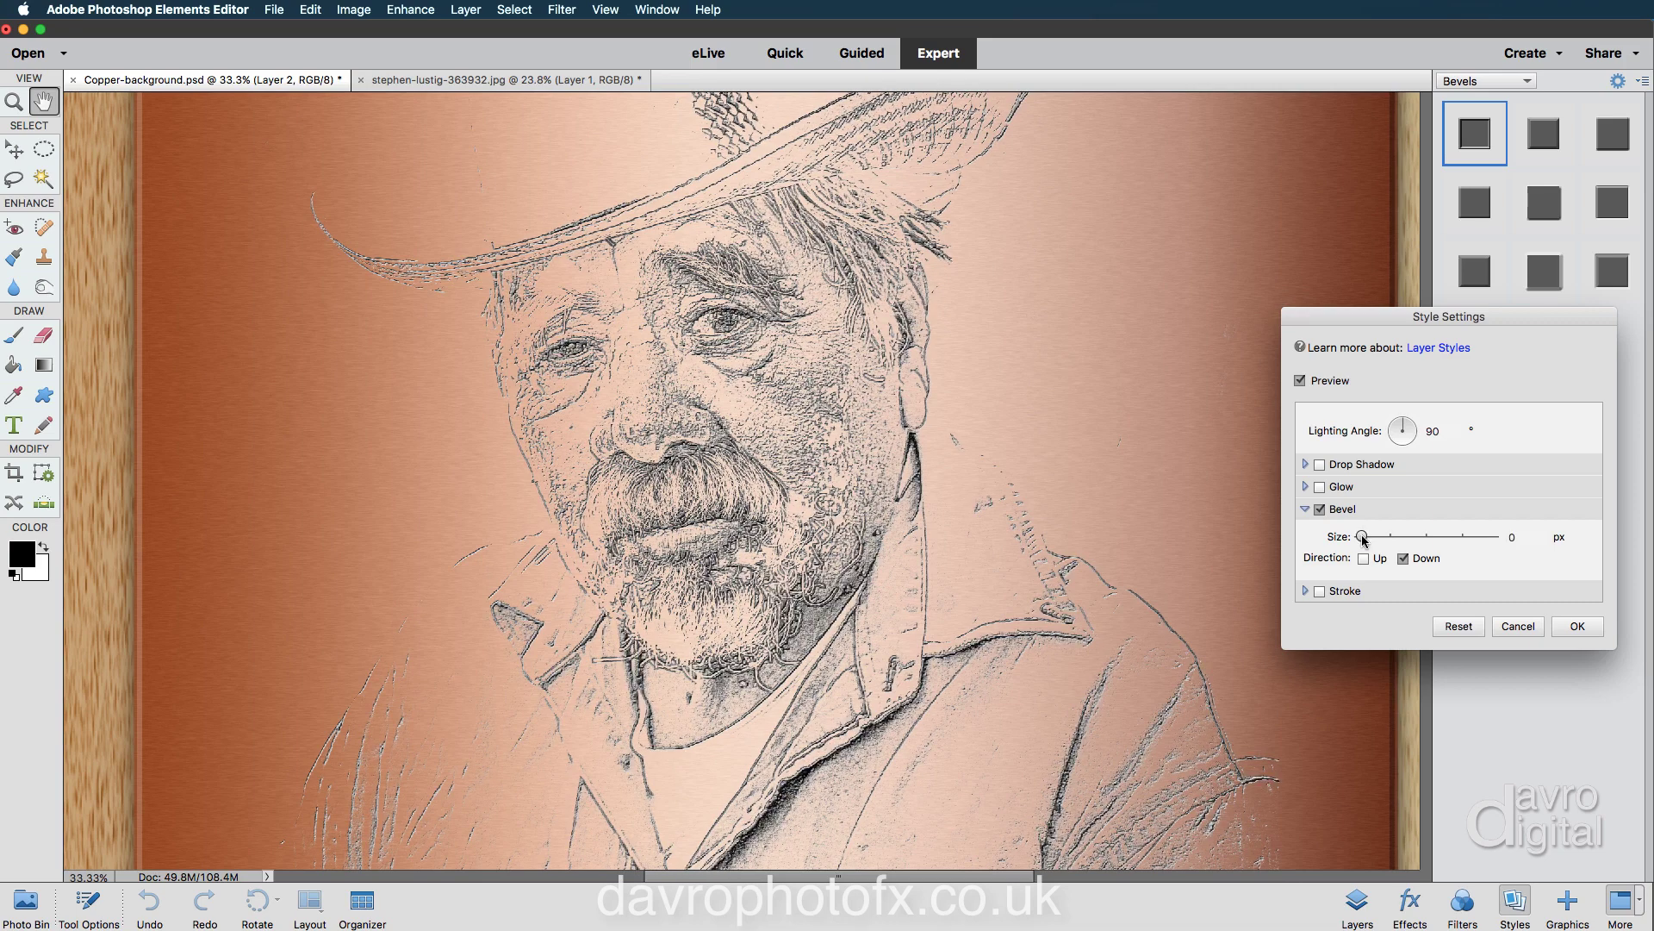
{"action": "left_click", "coordinate": [1518, 626]}
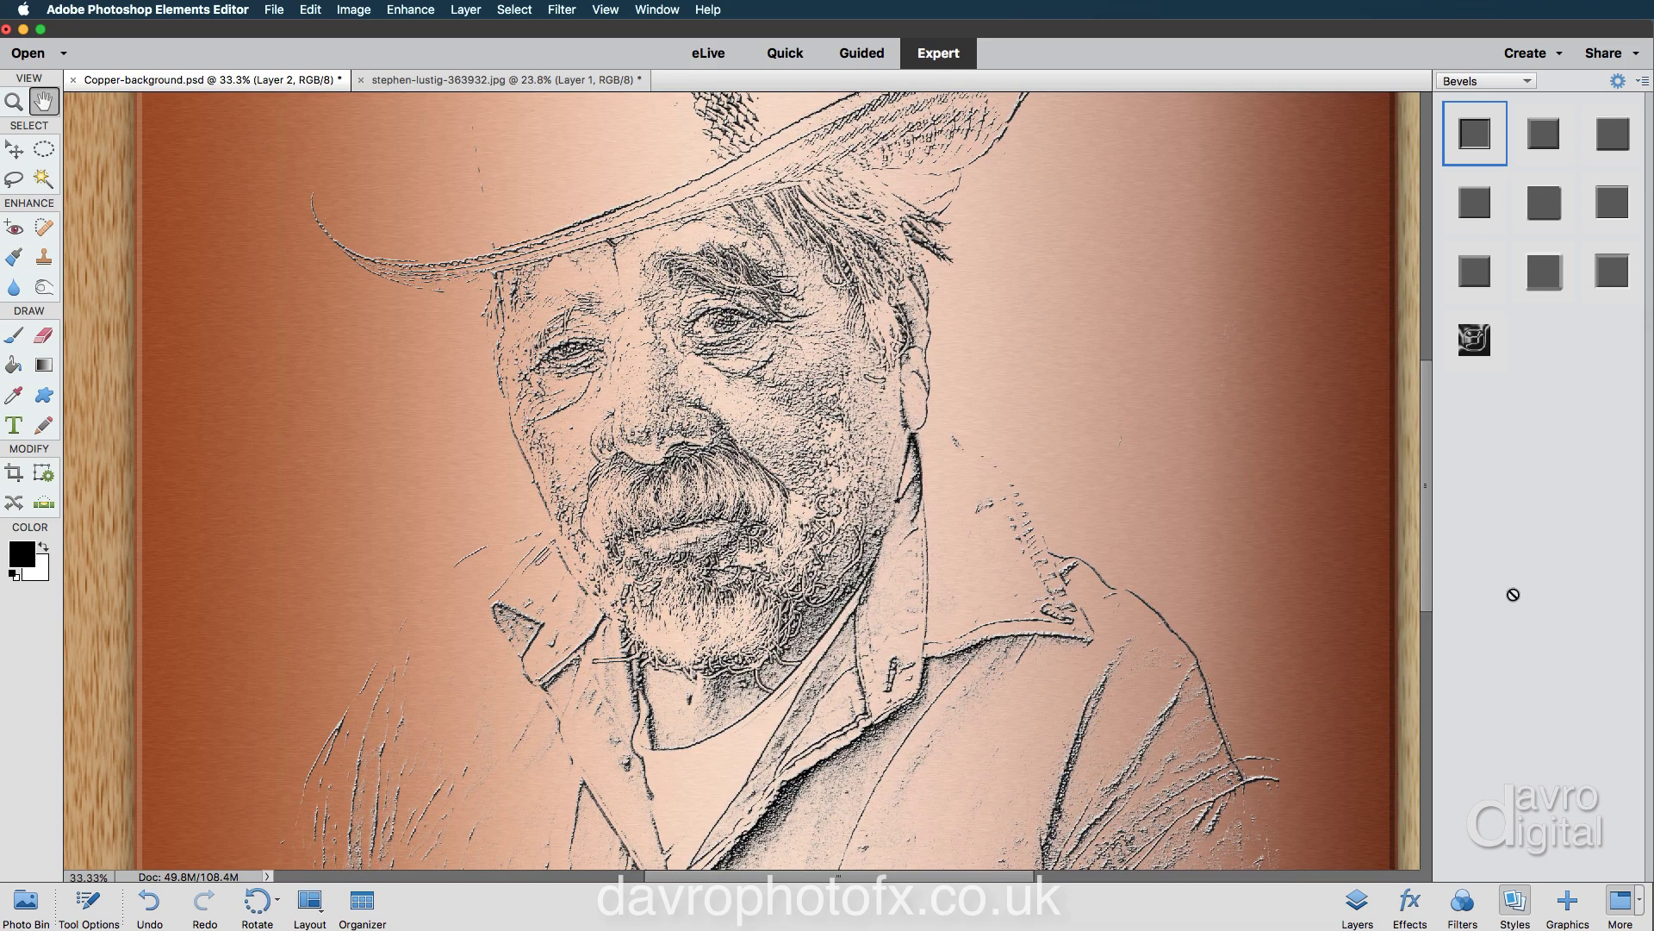
Try the following Bevels presets on the sketch layer in turn, settling on the fifth one.
{"action": "left_click", "coordinate": [1536, 131]}
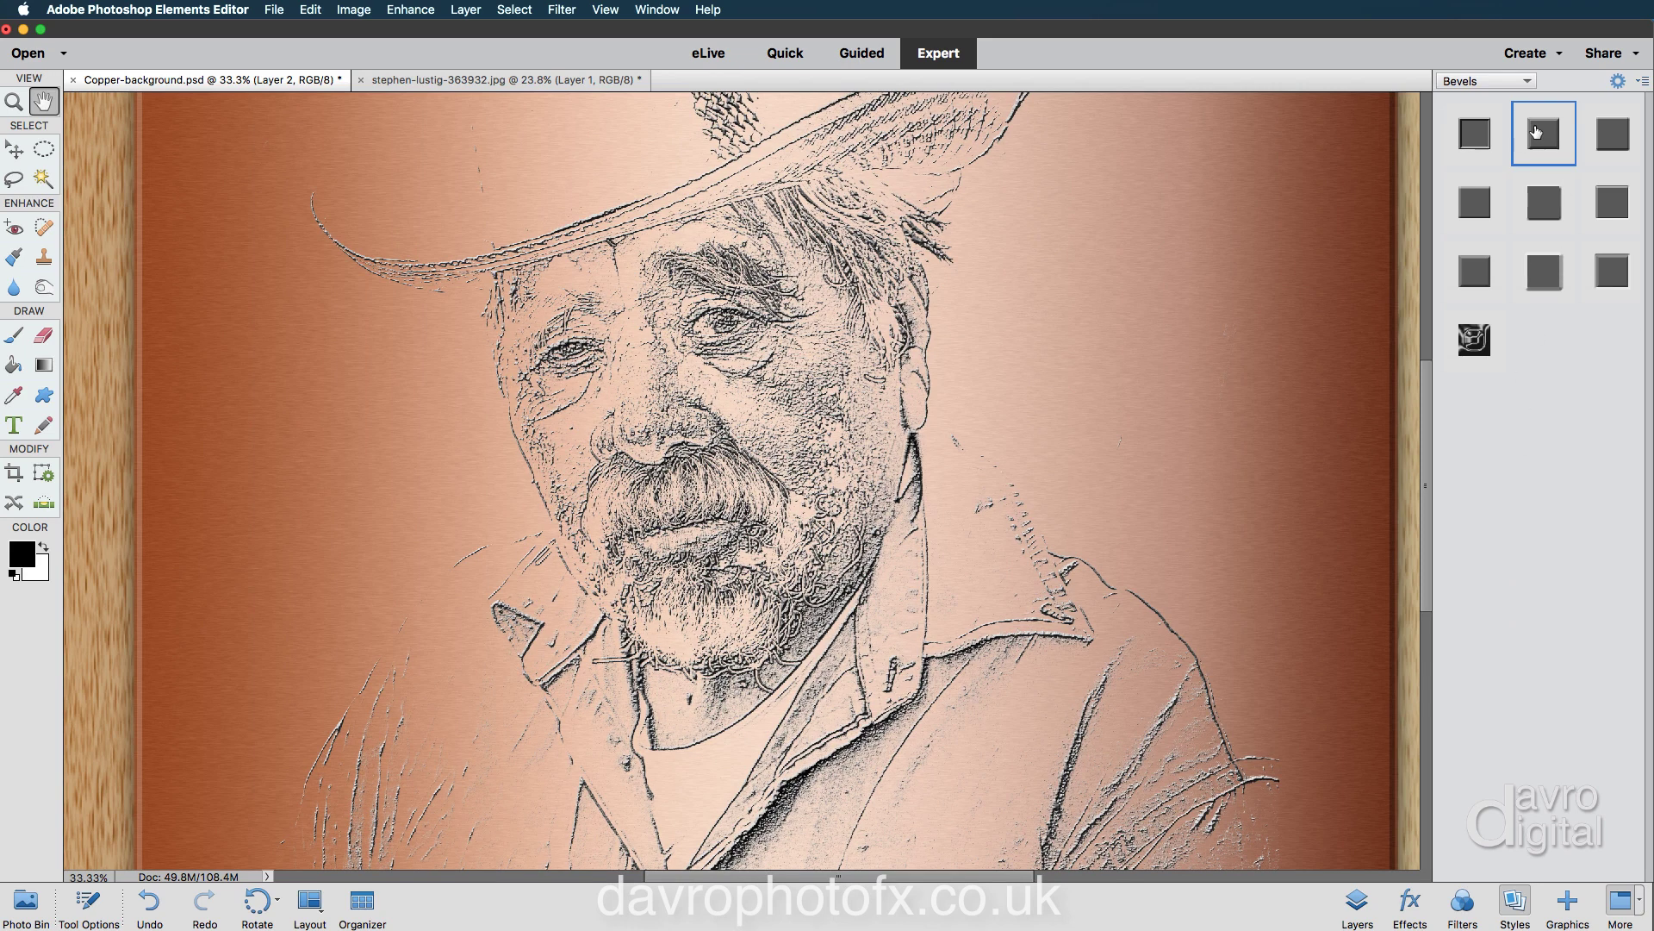
{"action": "left_click", "coordinate": [1601, 138]}
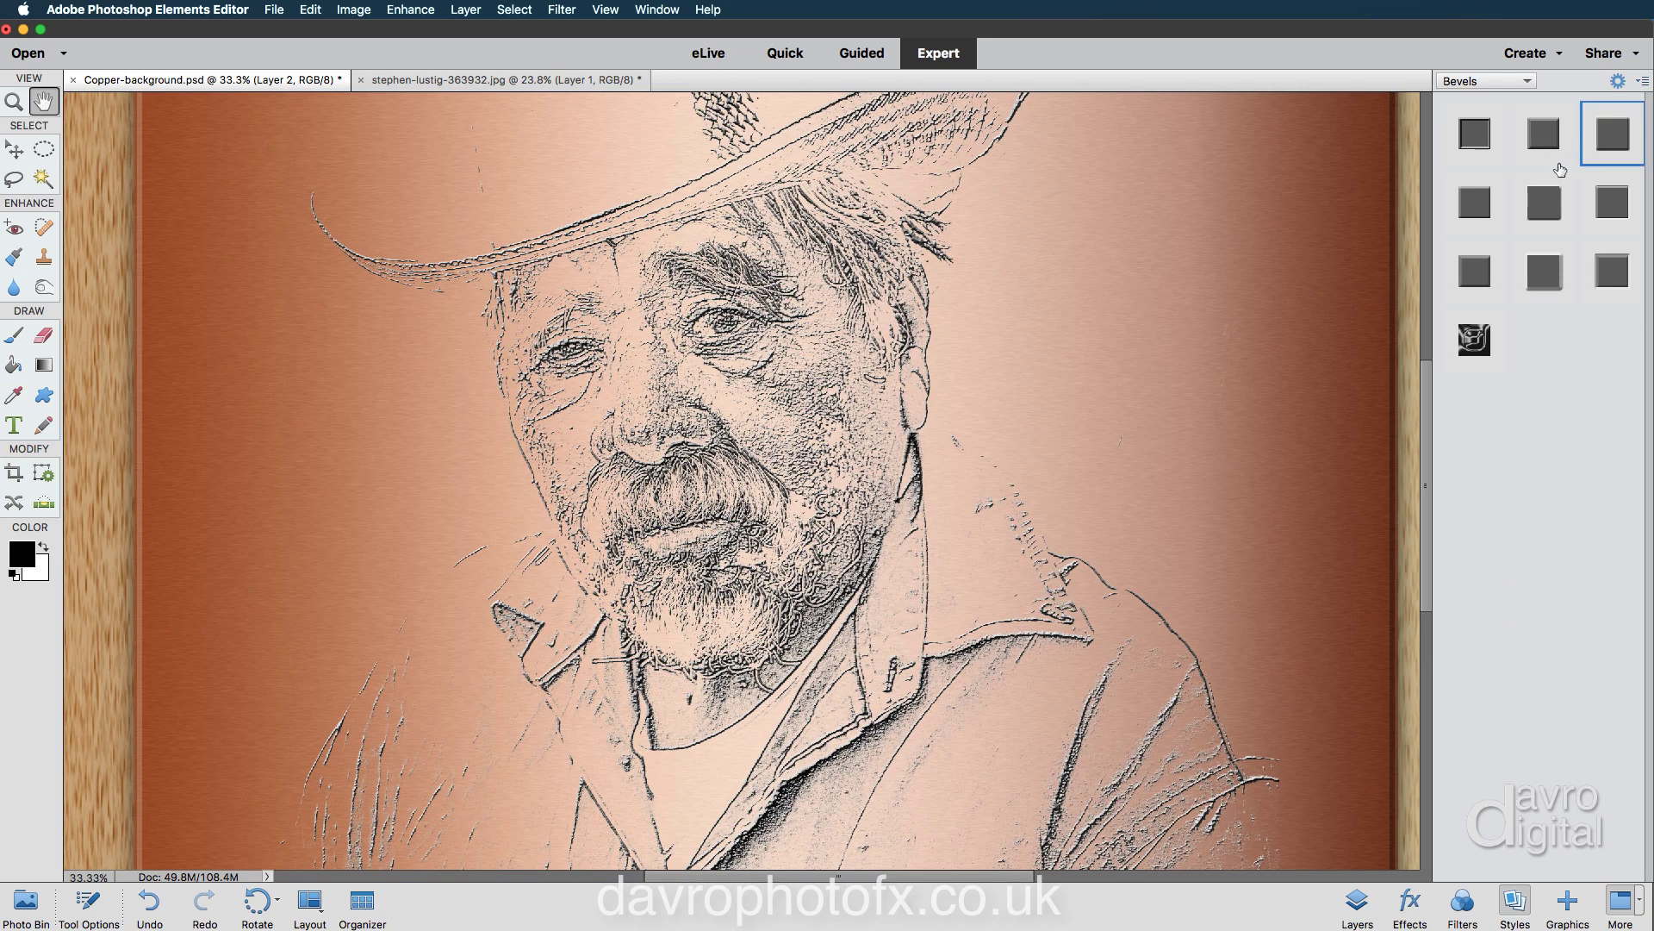
{"action": "left_click", "coordinate": [1482, 204]}
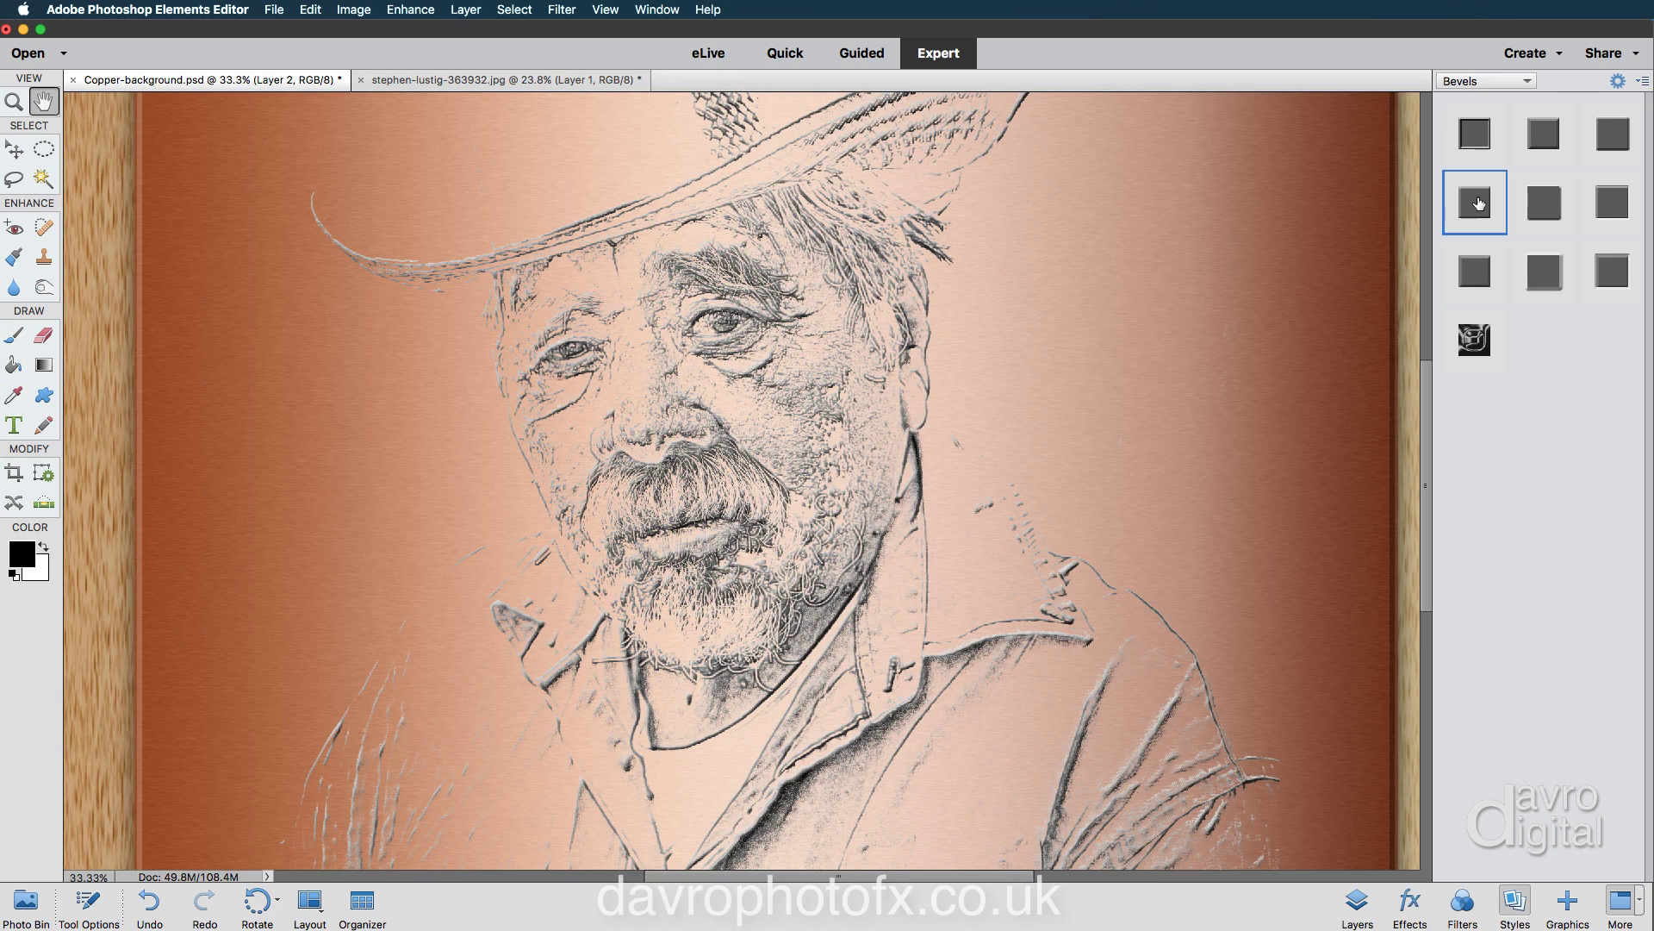
{"action": "left_click", "coordinate": [1549, 207]}
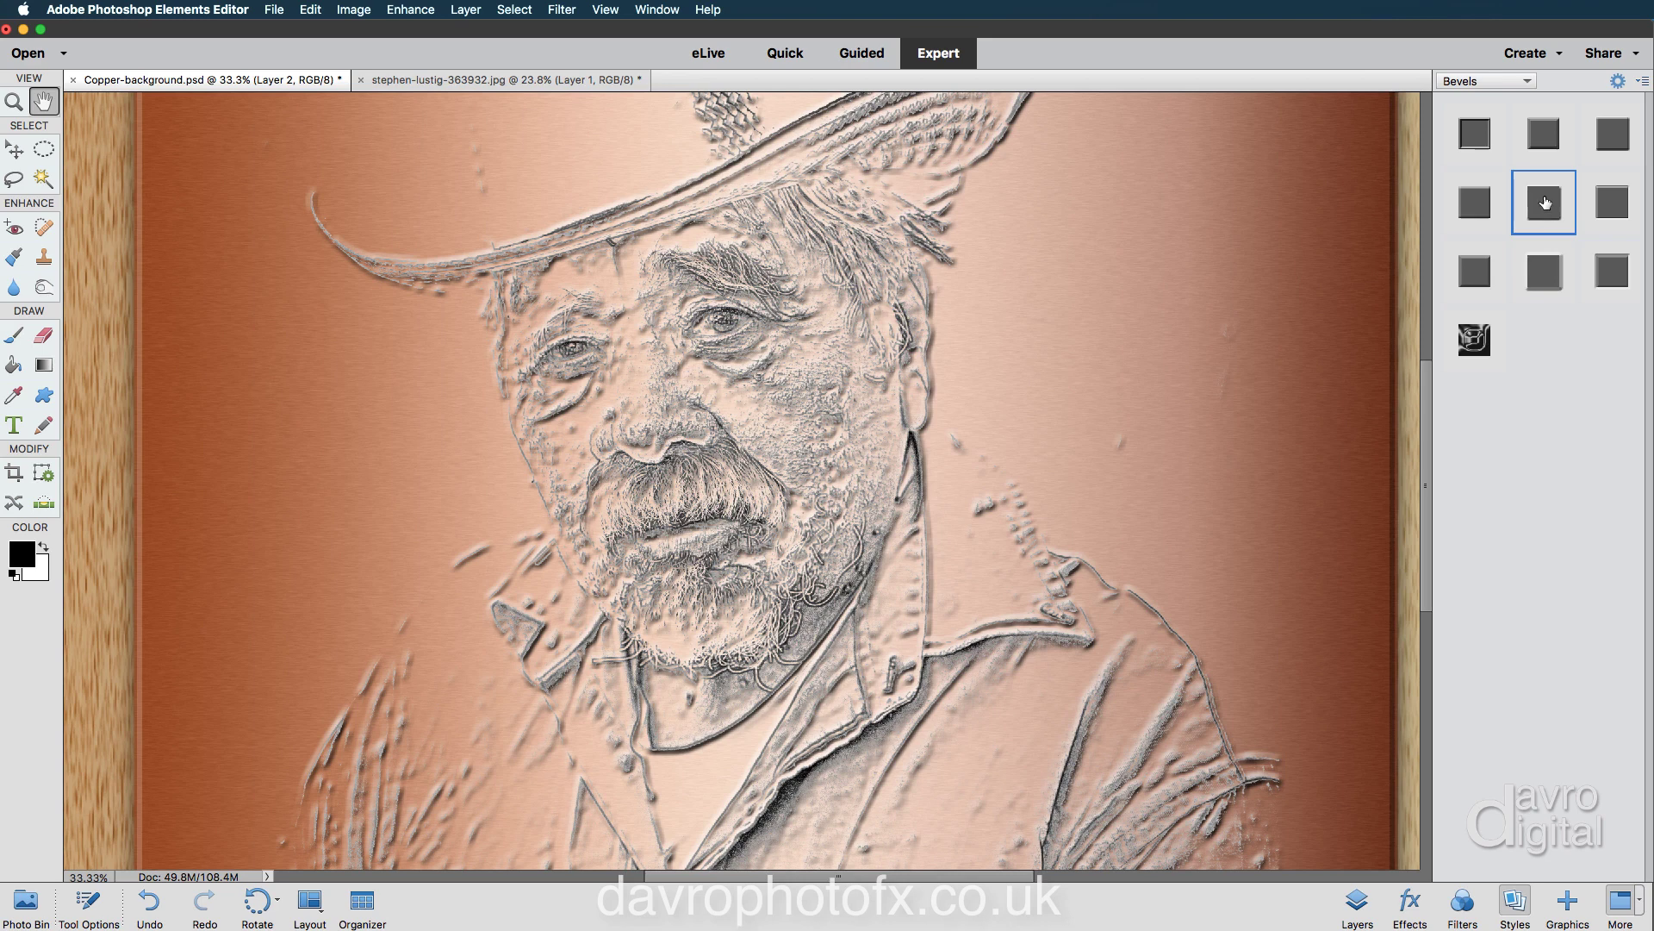
Set the sketch layer's bevel direction to Down and its size to 7 px.
{"action": "left_click", "coordinate": [1617, 82]}
{"action": "left_click", "coordinate": [1404, 559]}
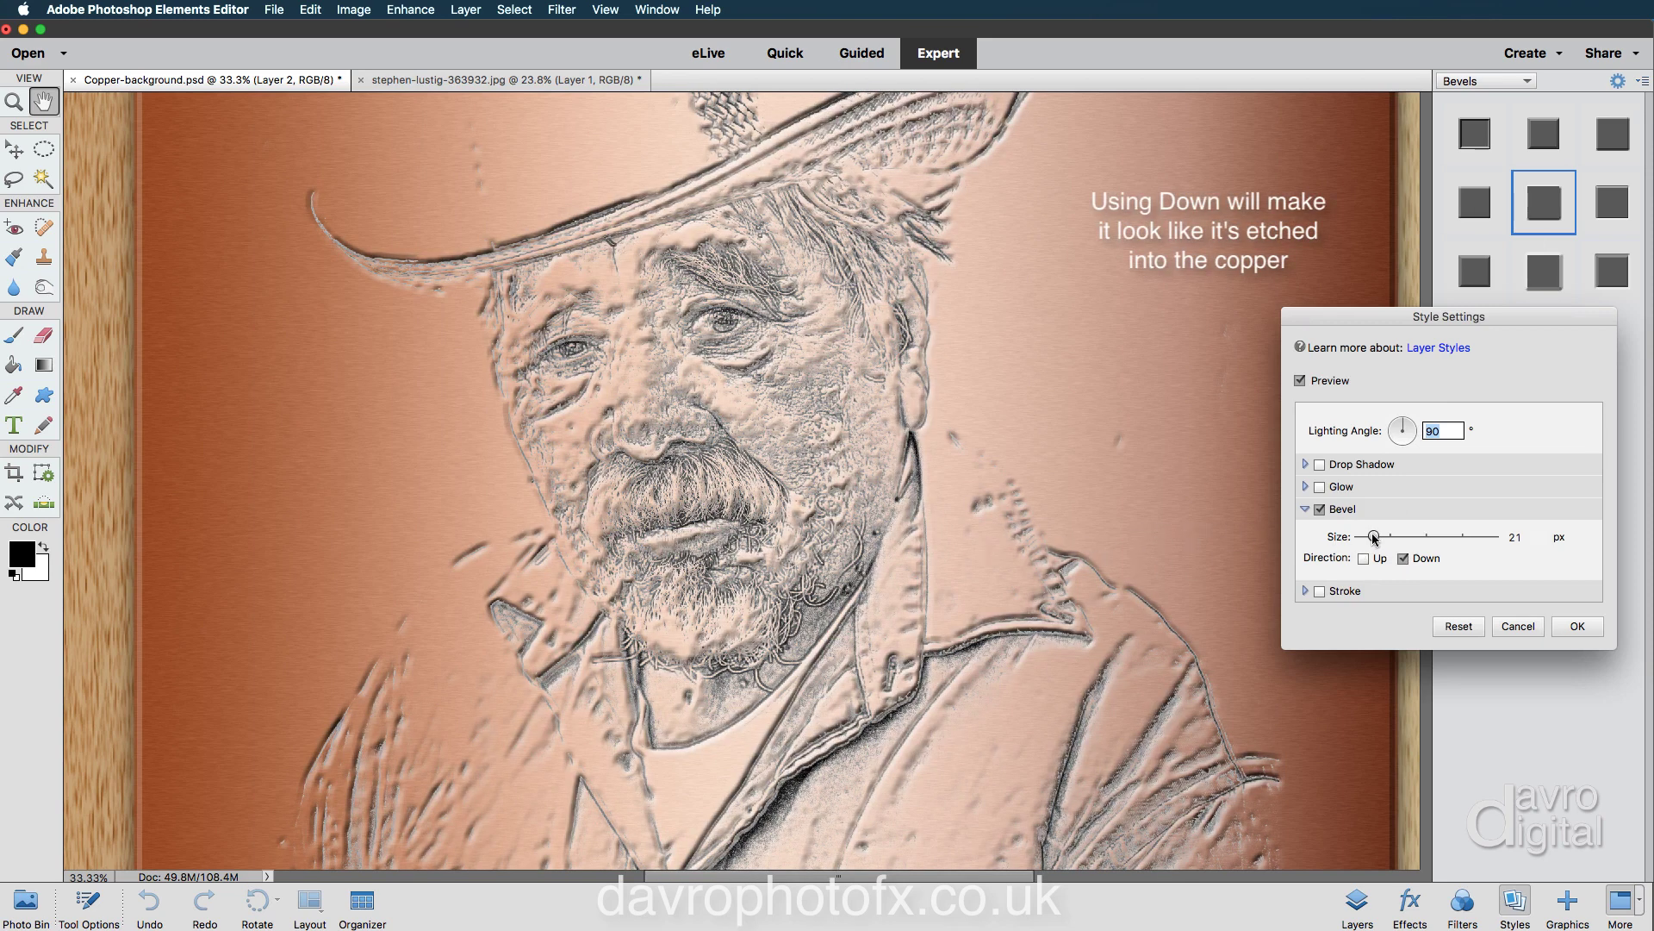
{"action": "left_click_drag", "start_coordinate": [1374, 537], "coordinate": [1361, 532]}
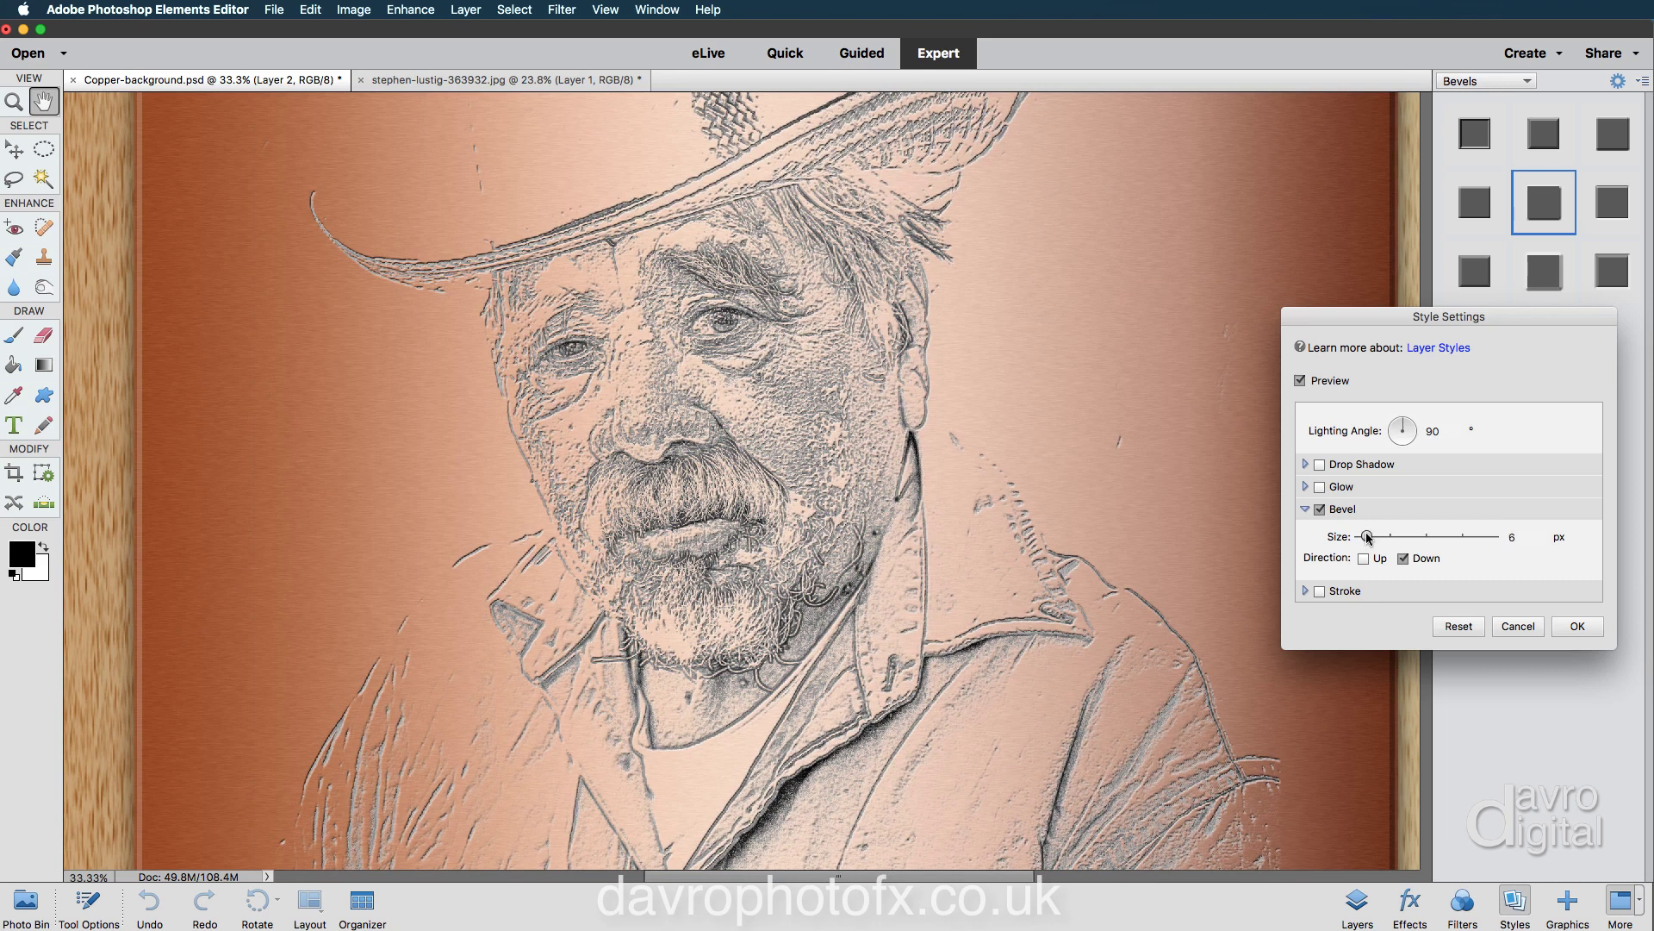
{"action": "left_click_drag", "start_coordinate": [1371, 537], "coordinate": [1369, 537]}
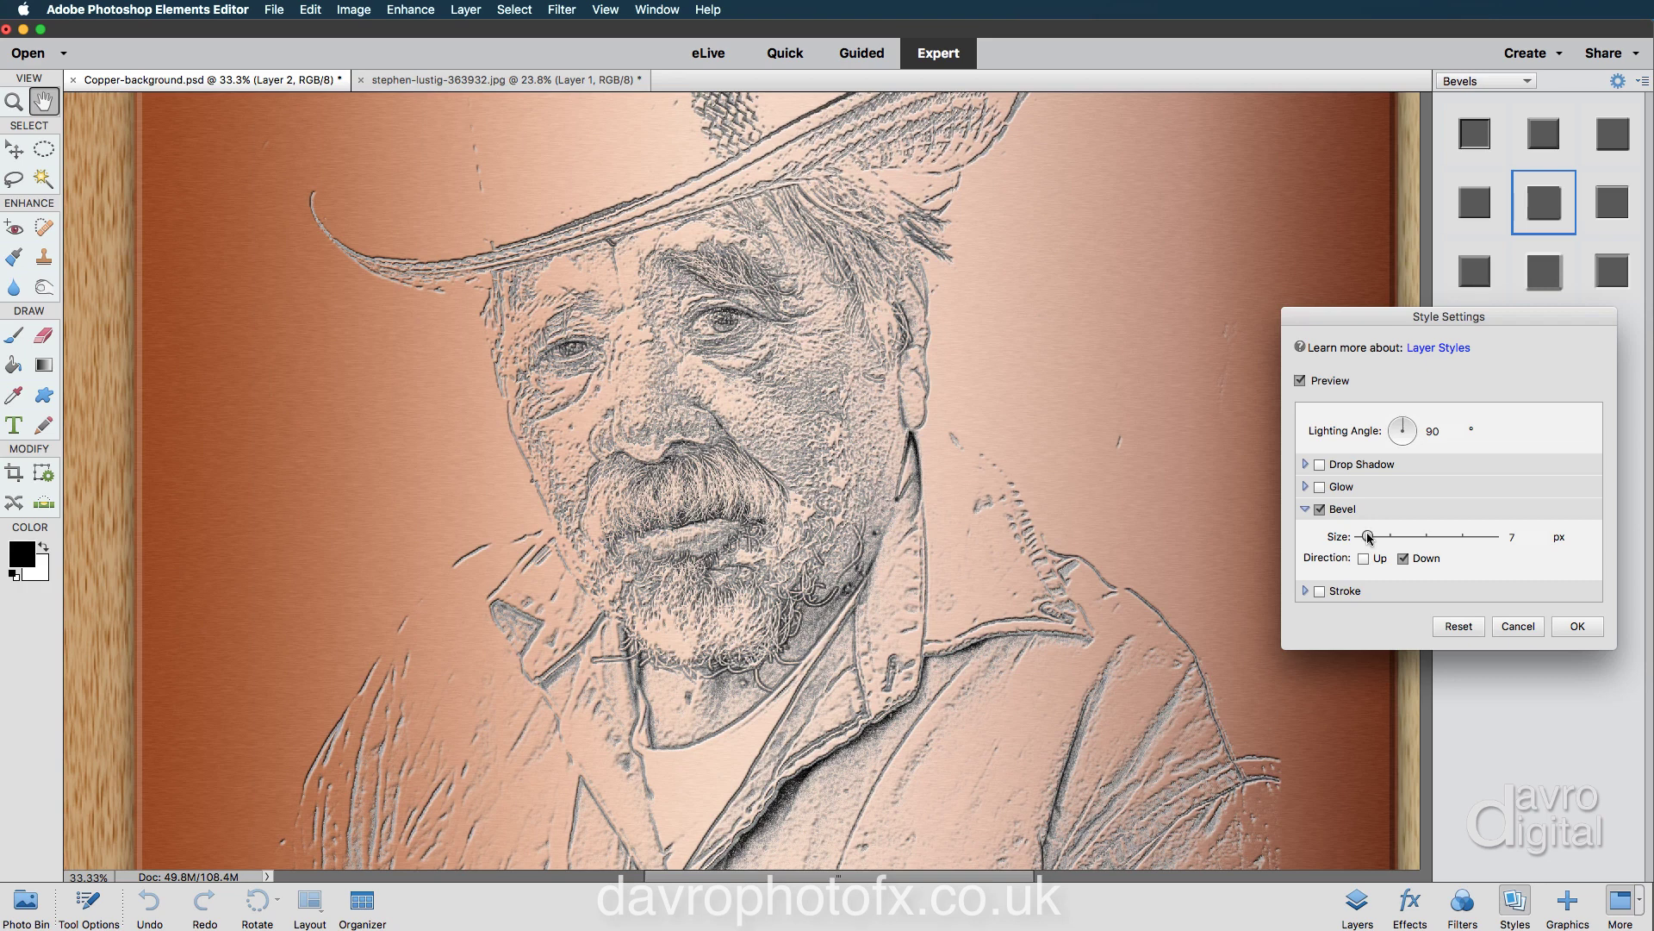
{"action": "left_click", "coordinate": [1578, 626]}
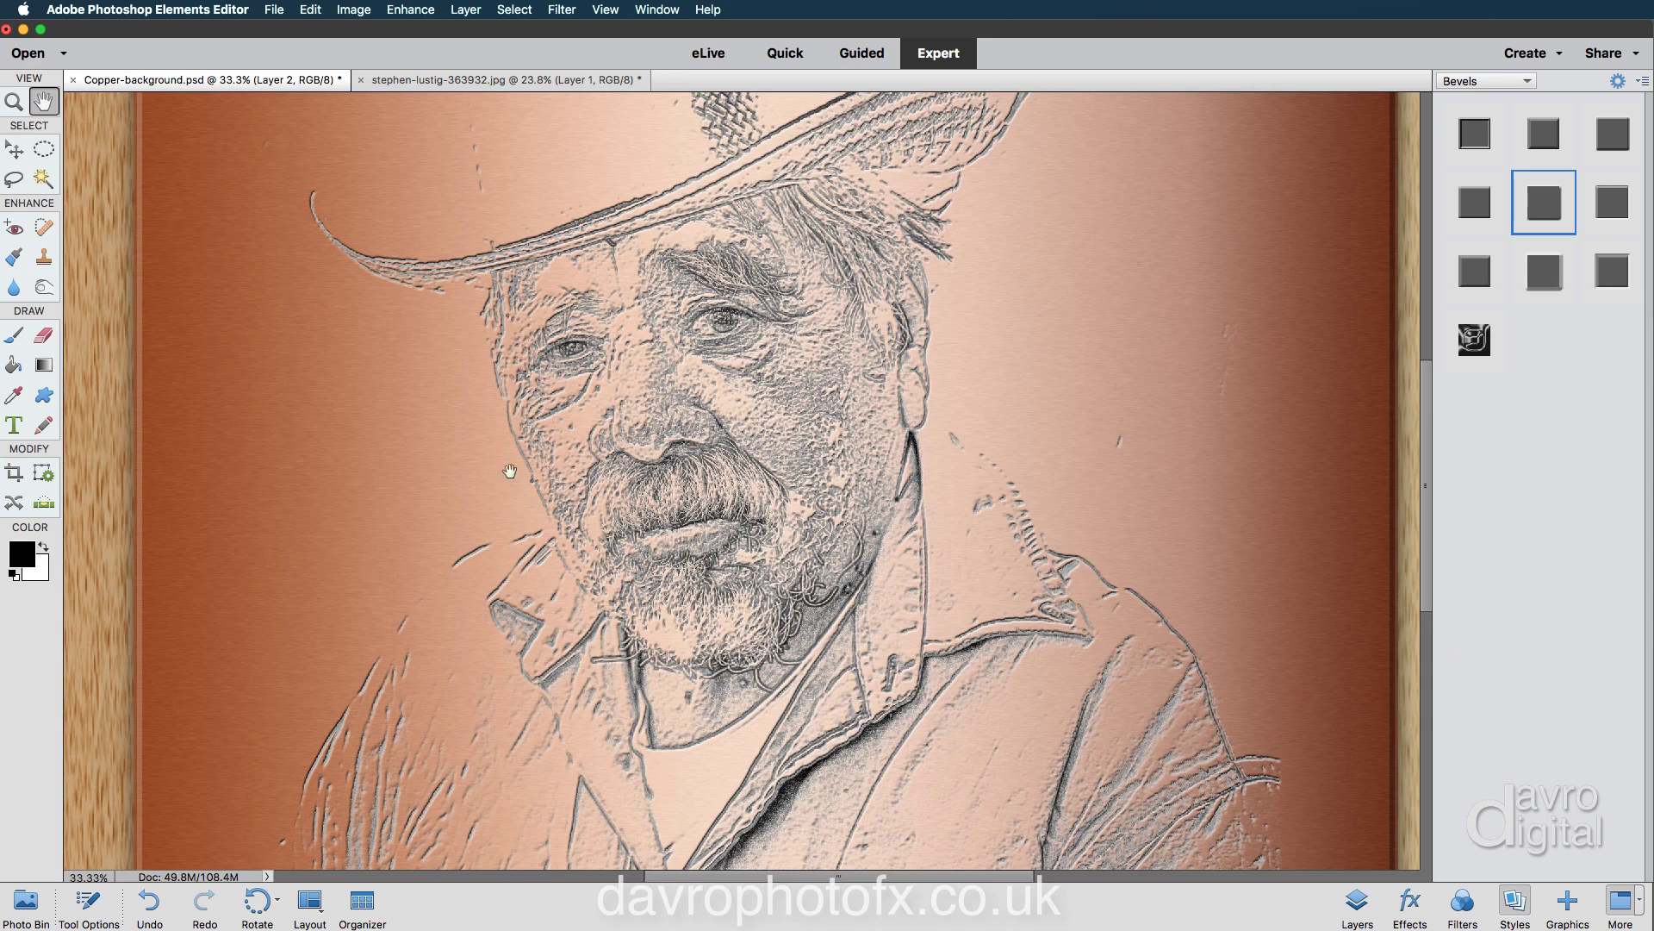
Erase the remaining stray specks on the copper beside the man with the Eraser.
{"action": "left_click", "coordinate": [45, 336]}
{"action": "left_click", "coordinate": [41, 104]}
Reduce Layer 2's opacity to 82% and set its blend mode to Hard Light after trying Soft Light and Overlay.
{"action": "left_click", "coordinate": [1357, 905]}
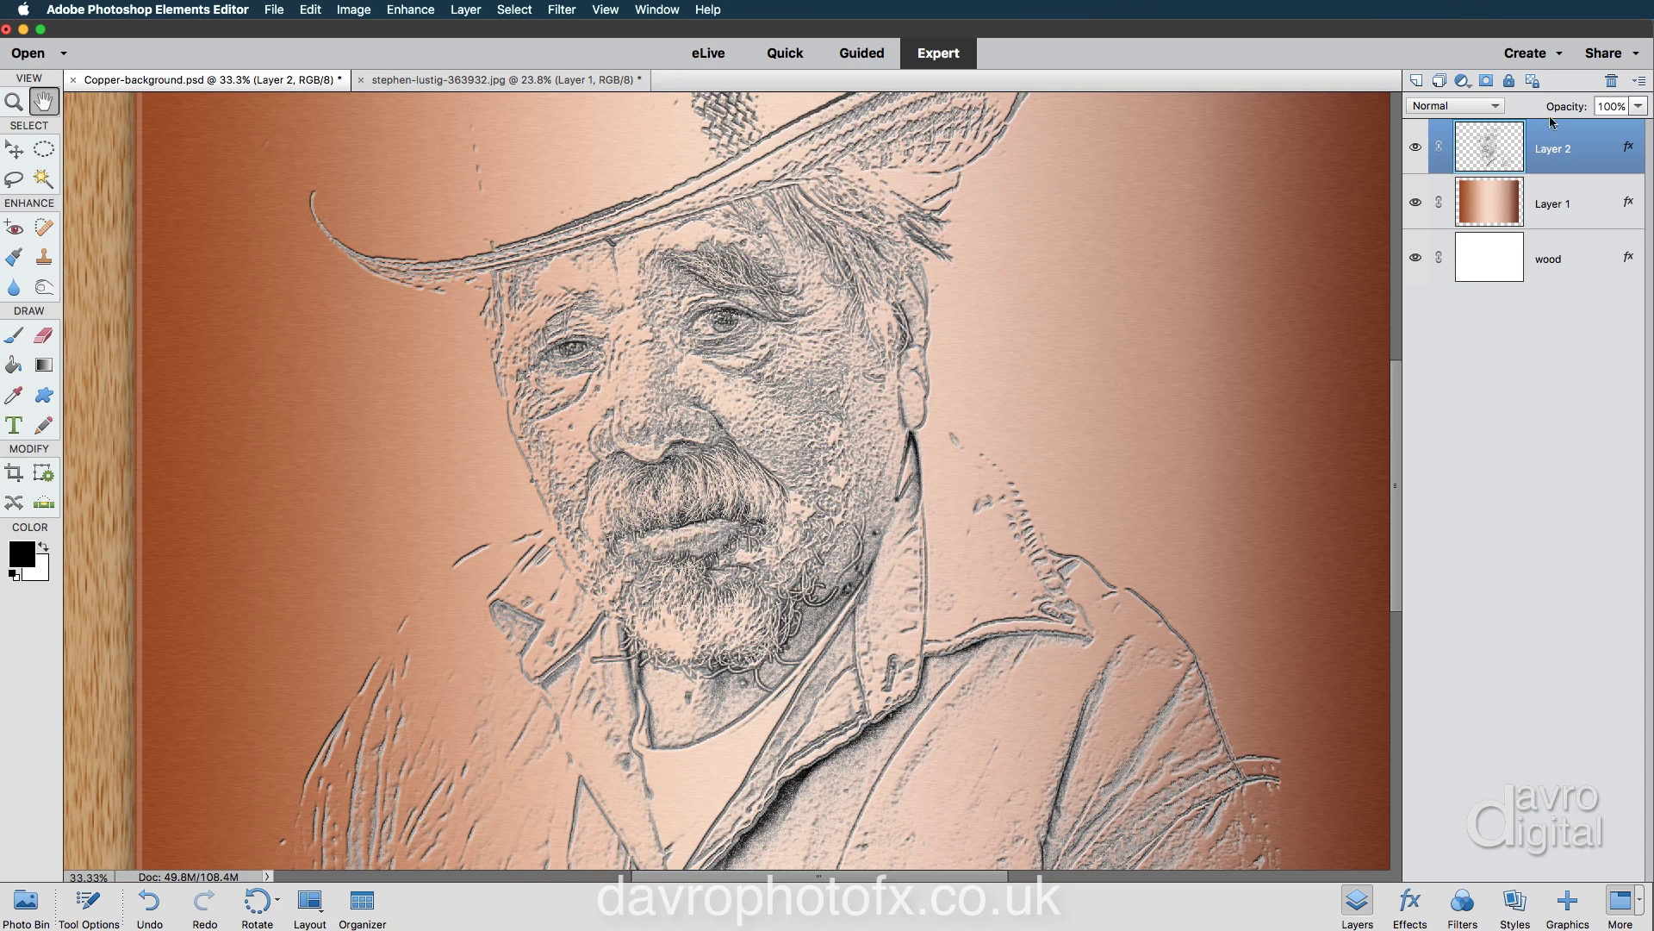
{"action": "left_click_drag", "start_coordinate": [1570, 105], "coordinate": [1556, 105]}
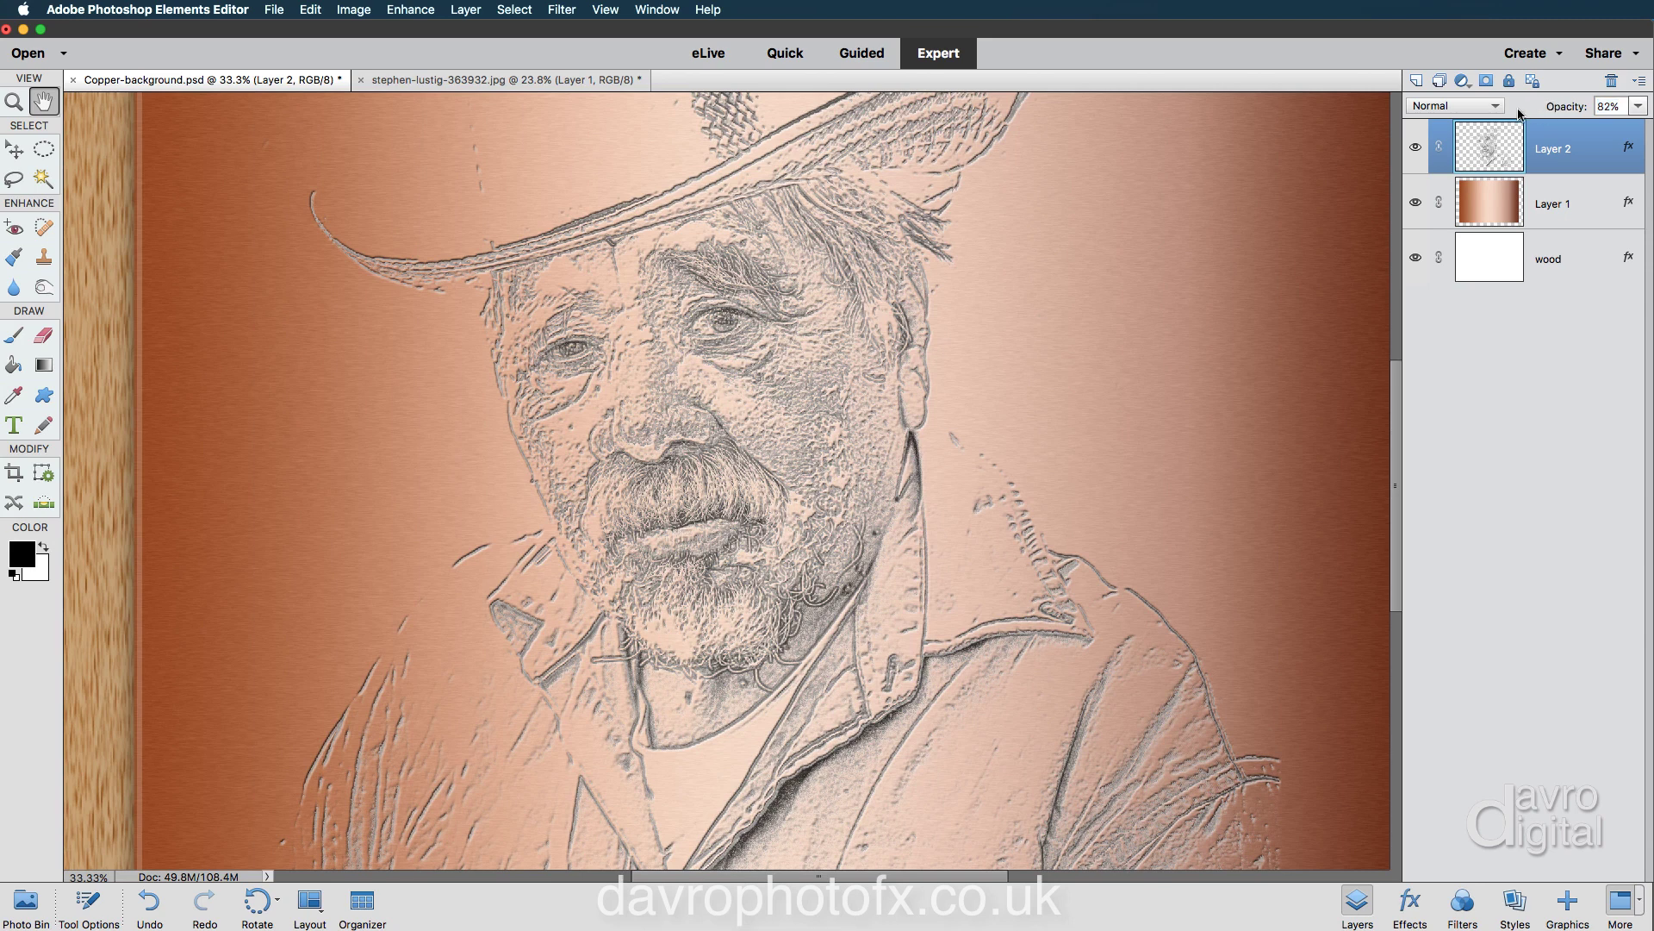
{"action": "left_click", "coordinate": [1459, 109]}
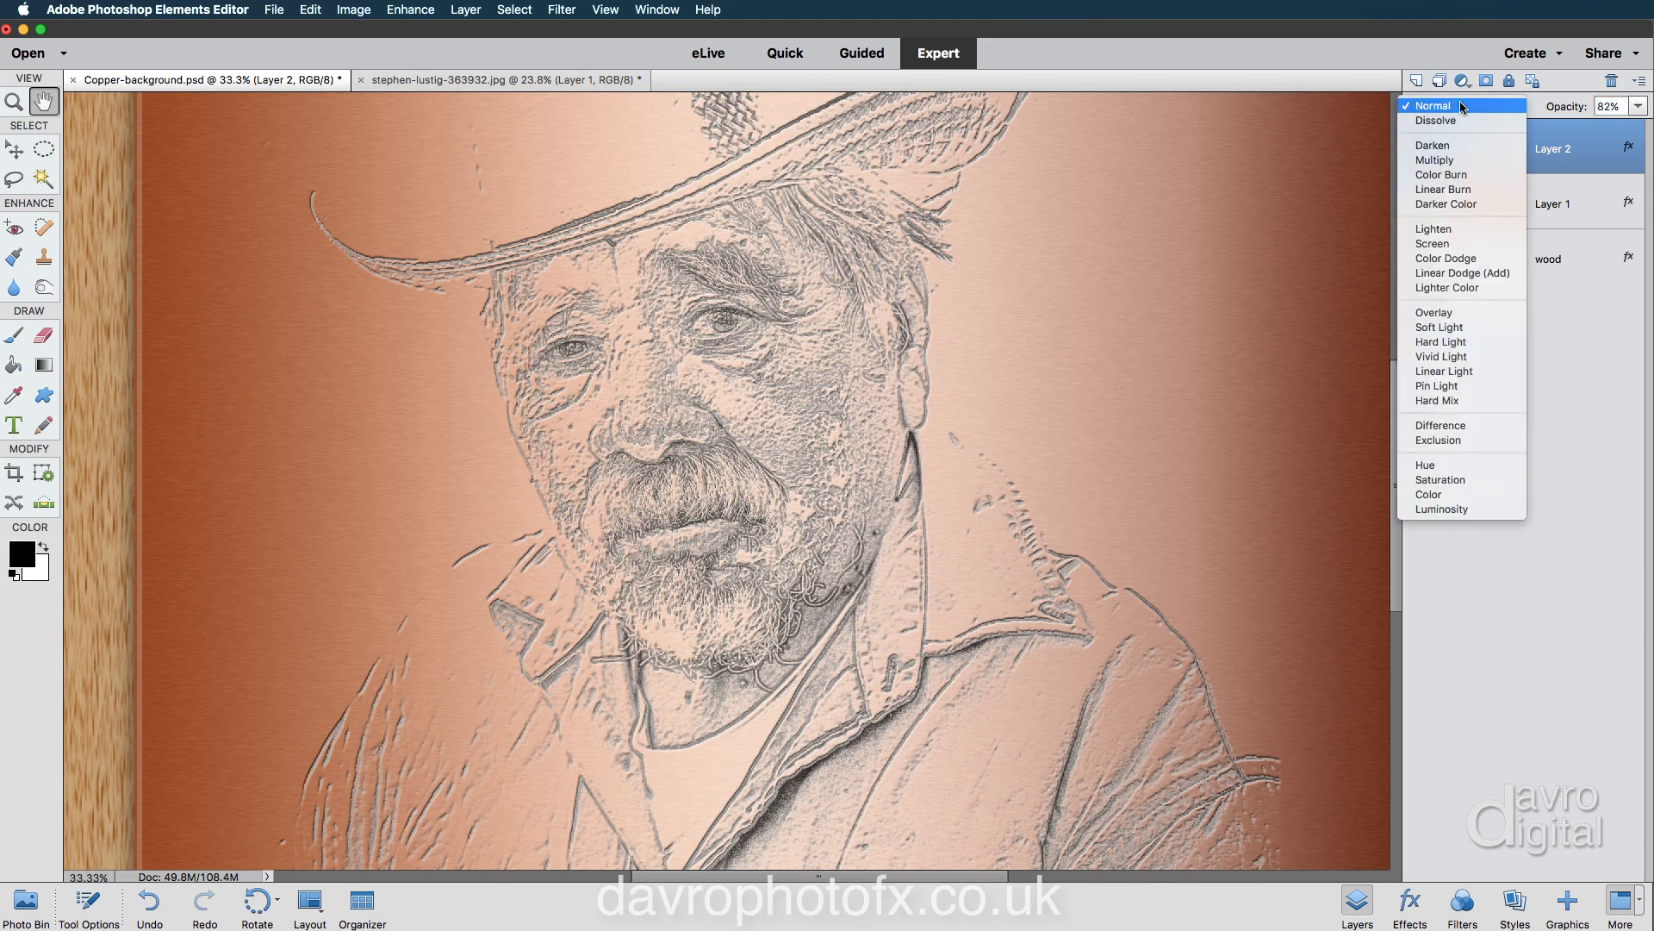
{"action": "left_click", "coordinate": [1450, 328]}
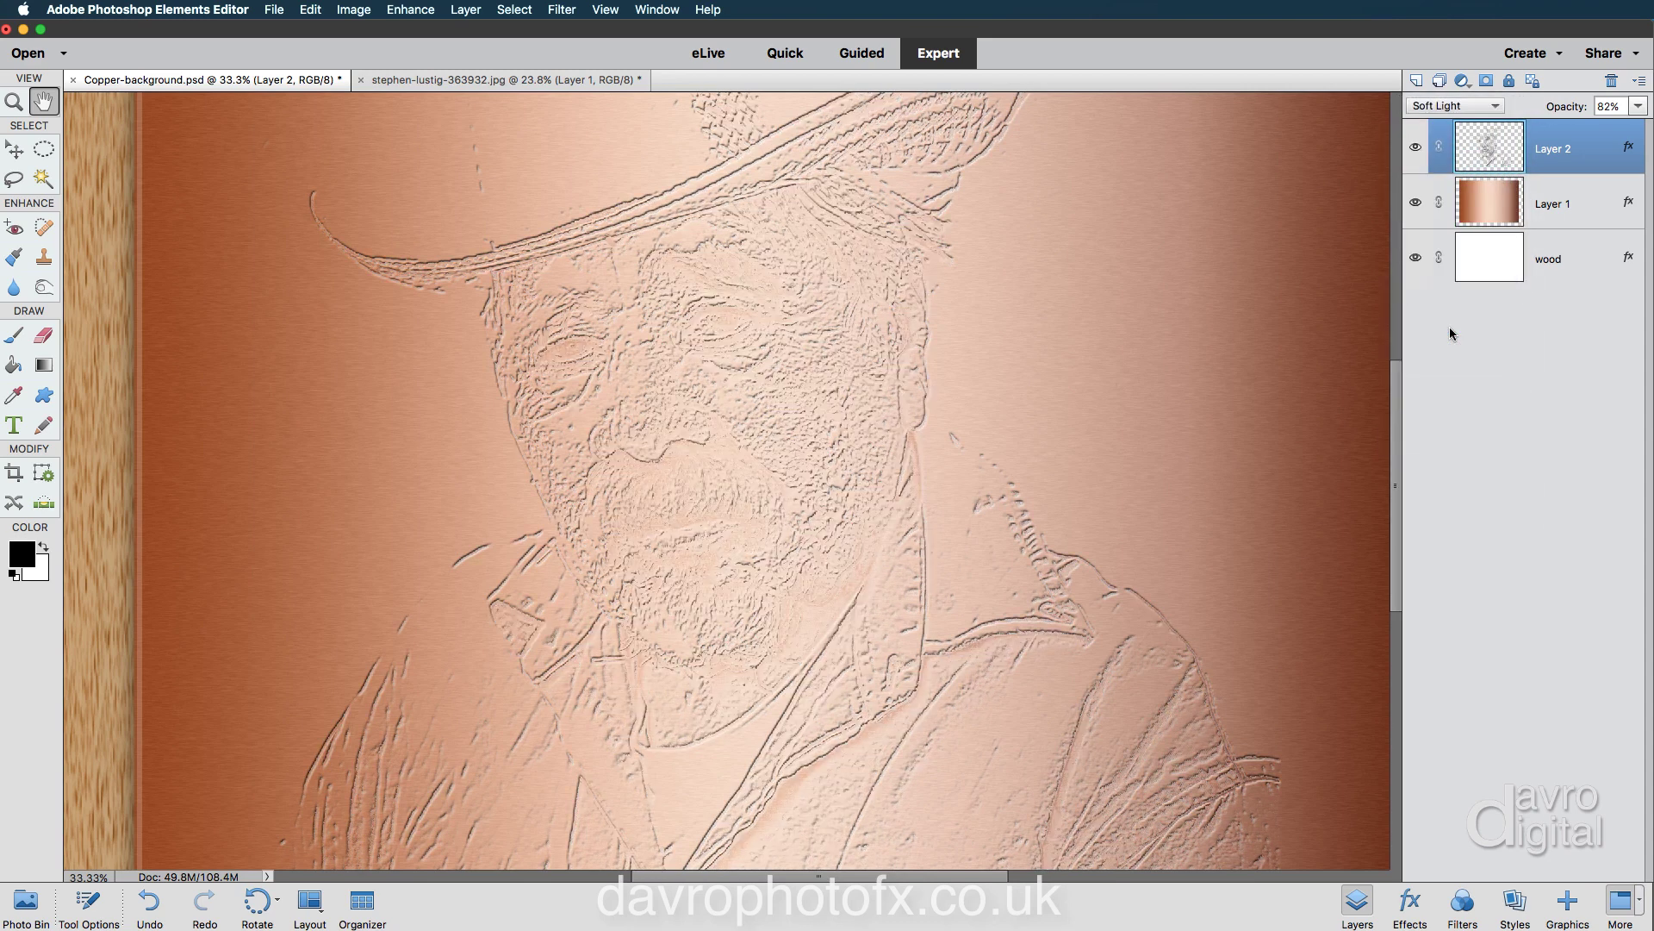
{"action": "left_click", "coordinate": [1466, 110]}
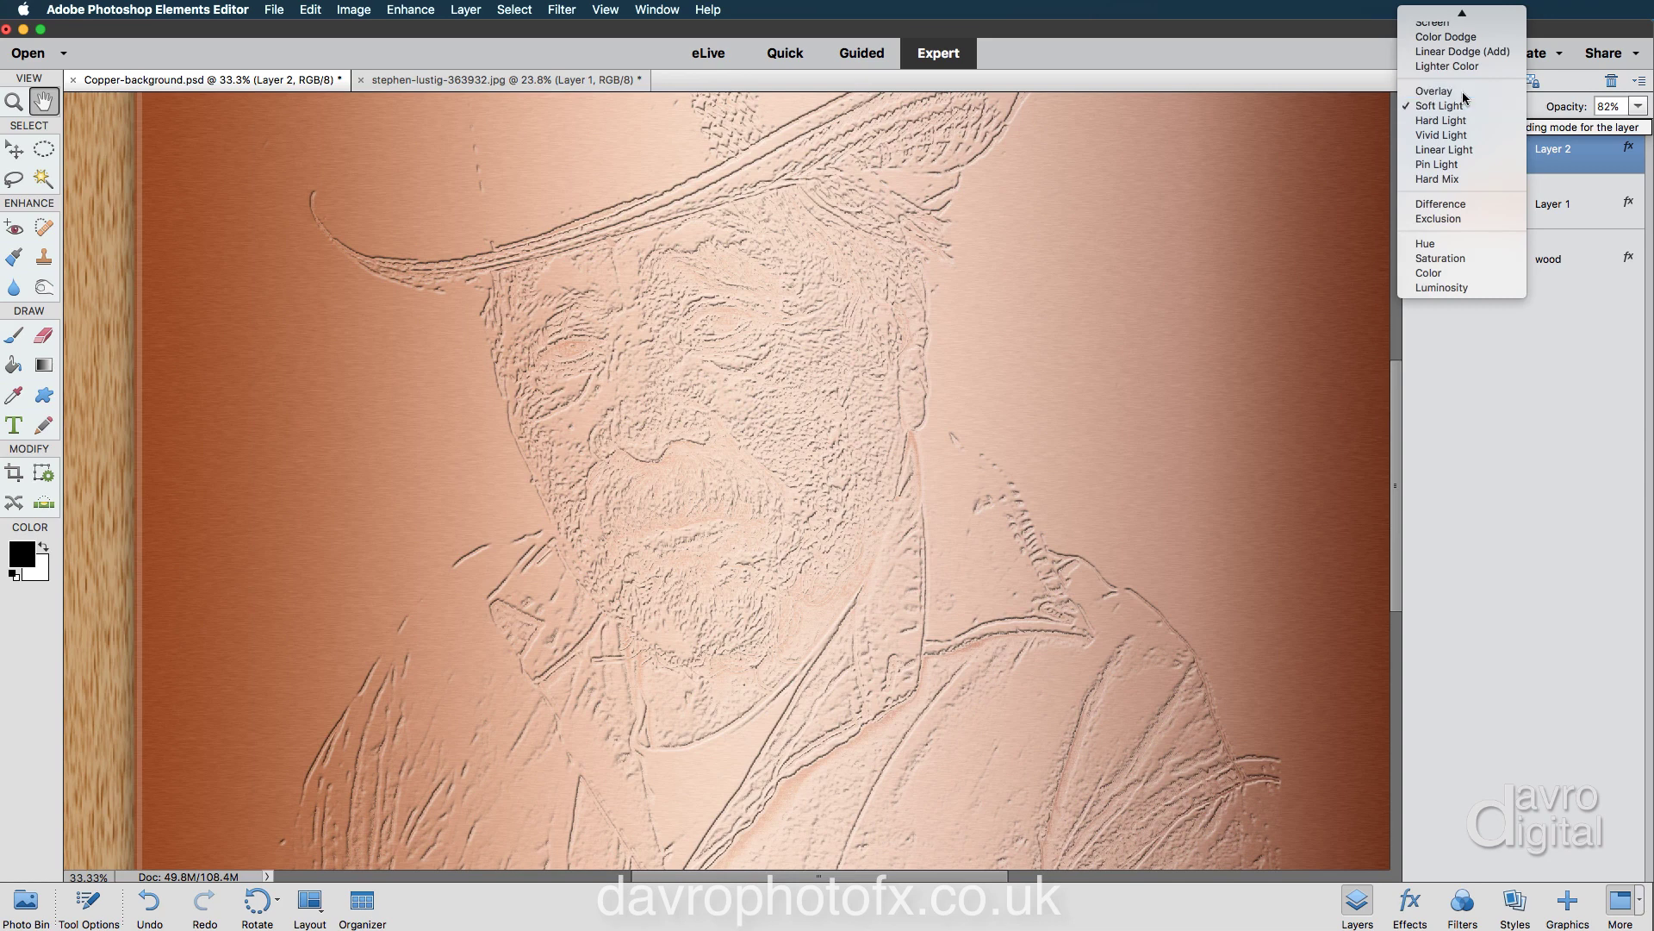
{"action": "left_click", "coordinate": [1465, 96]}
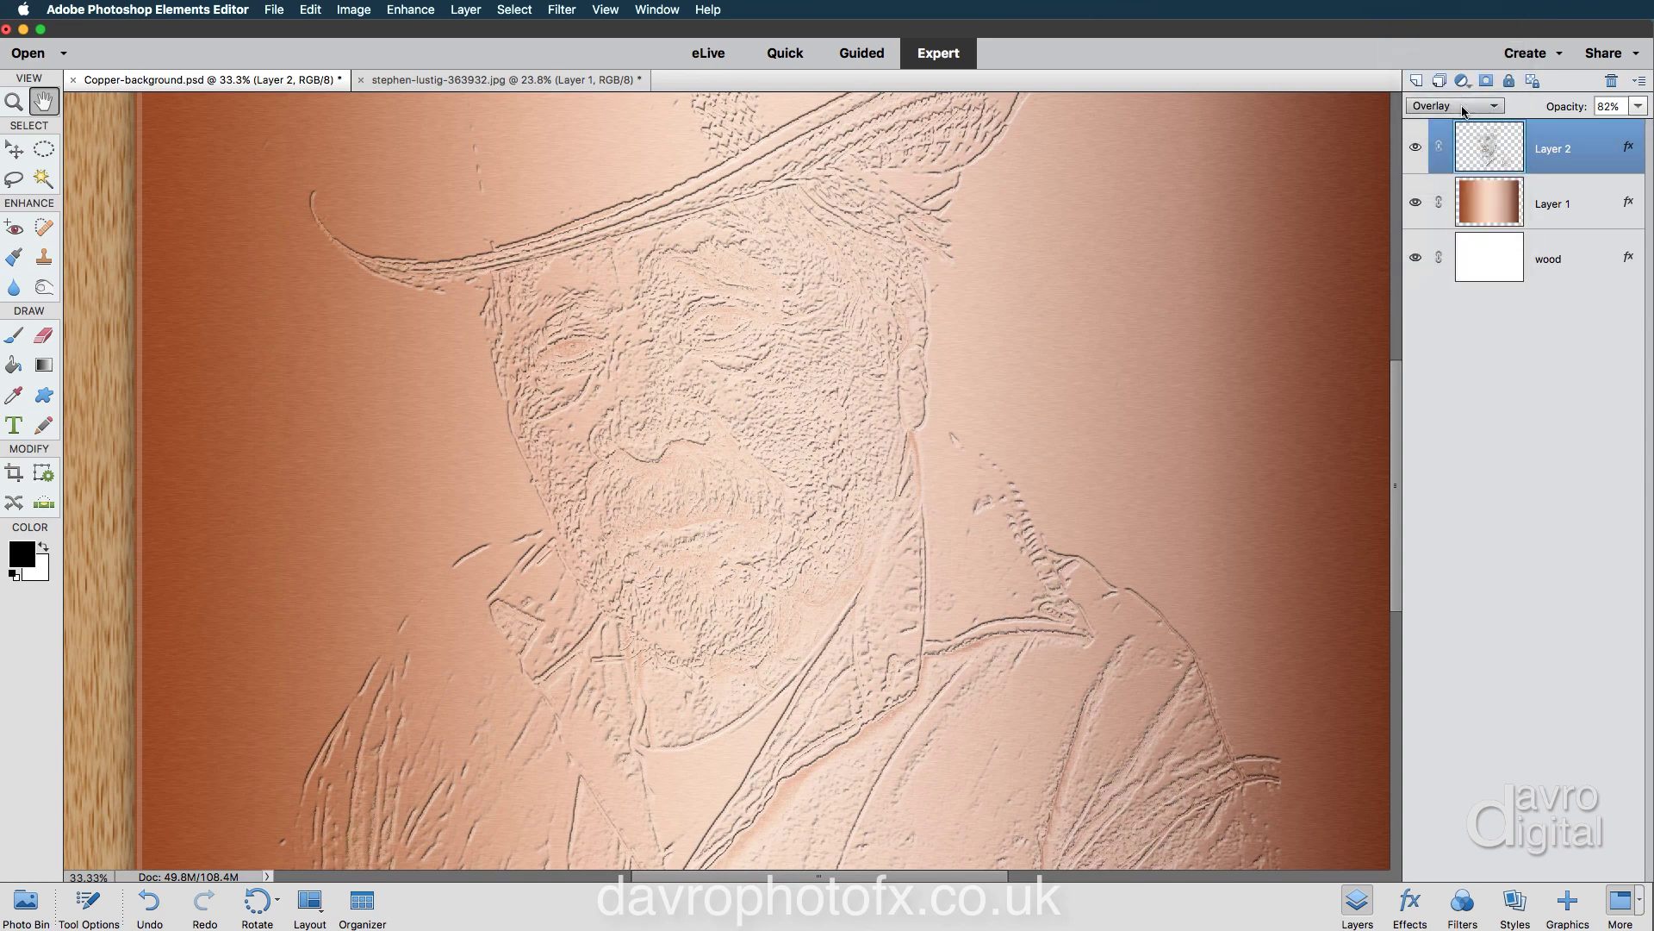
{"action": "left_click", "coordinate": [1465, 105]}
{"action": "left_click", "coordinate": [1462, 135]}
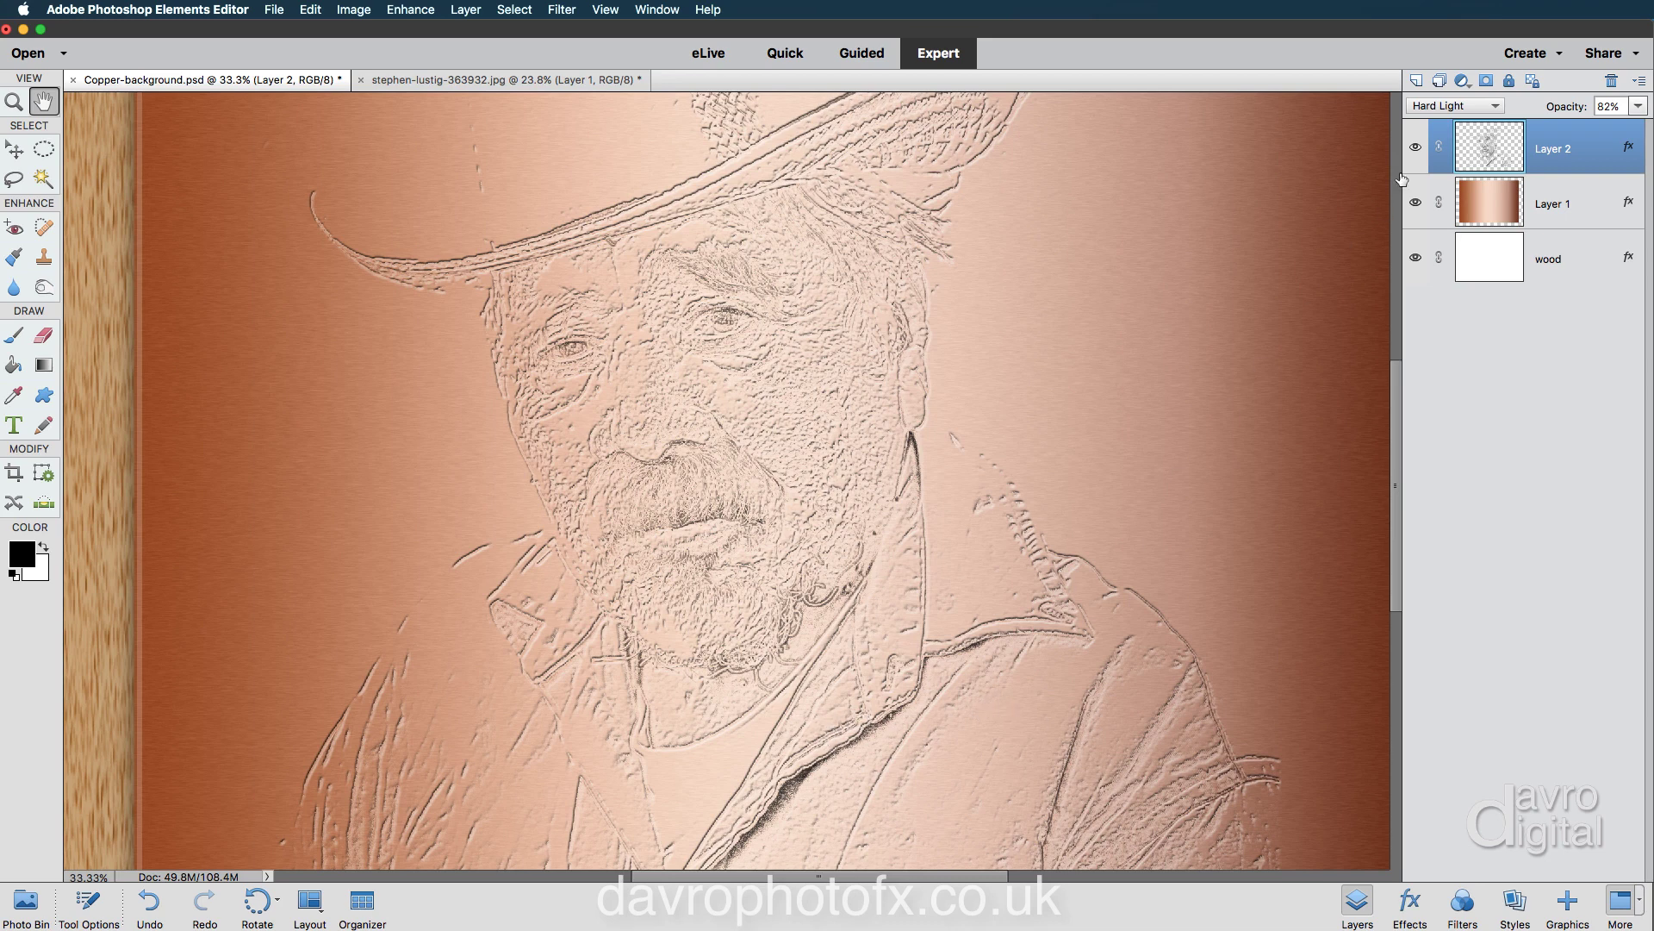
Add a Levels adjustment layer above Layer 2 and clip it to that layer.
{"action": "left_click", "coordinate": [1465, 81]}
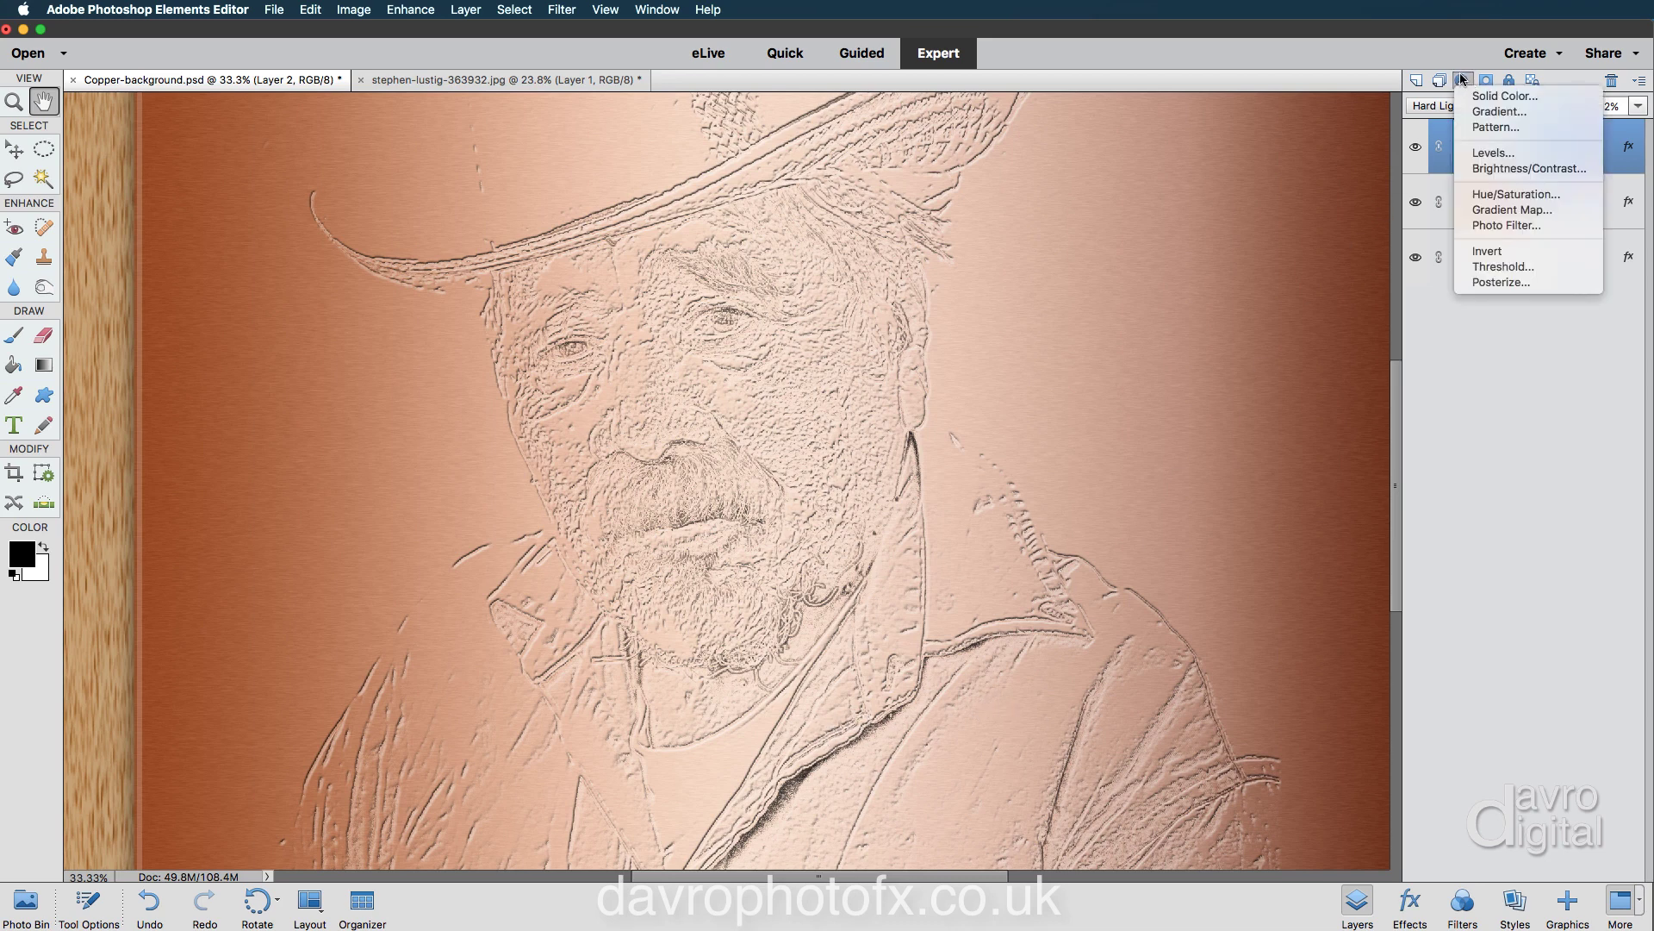
{"action": "left_click", "coordinate": [1494, 155]}
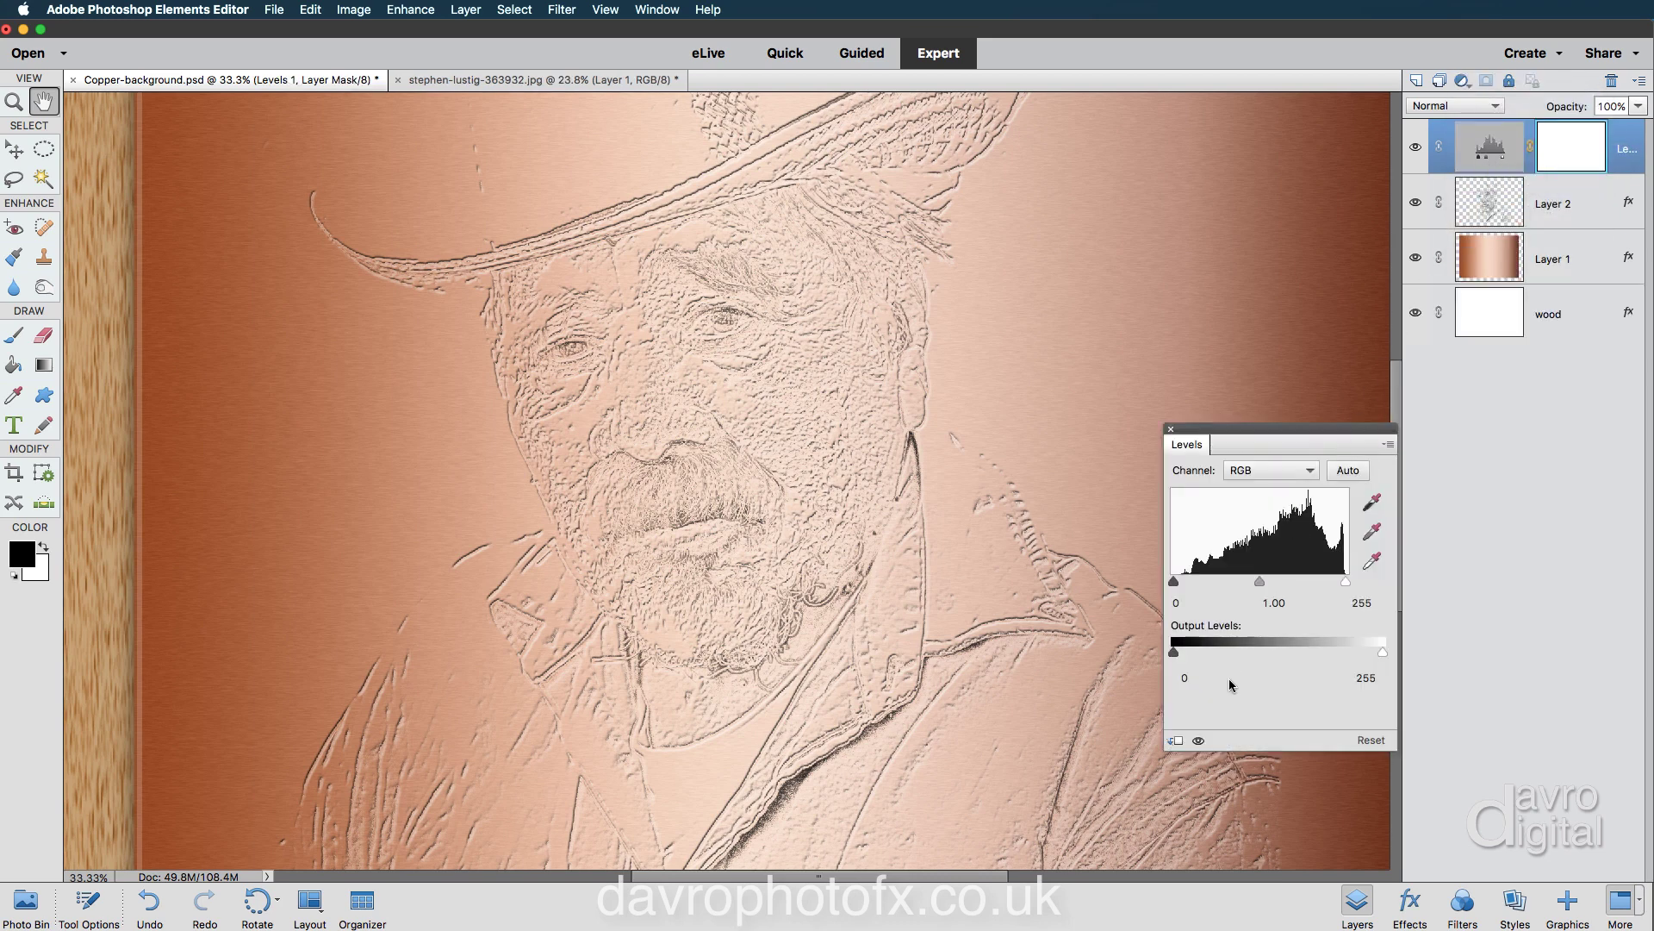
{"action": "left_click", "coordinate": [1177, 742]}
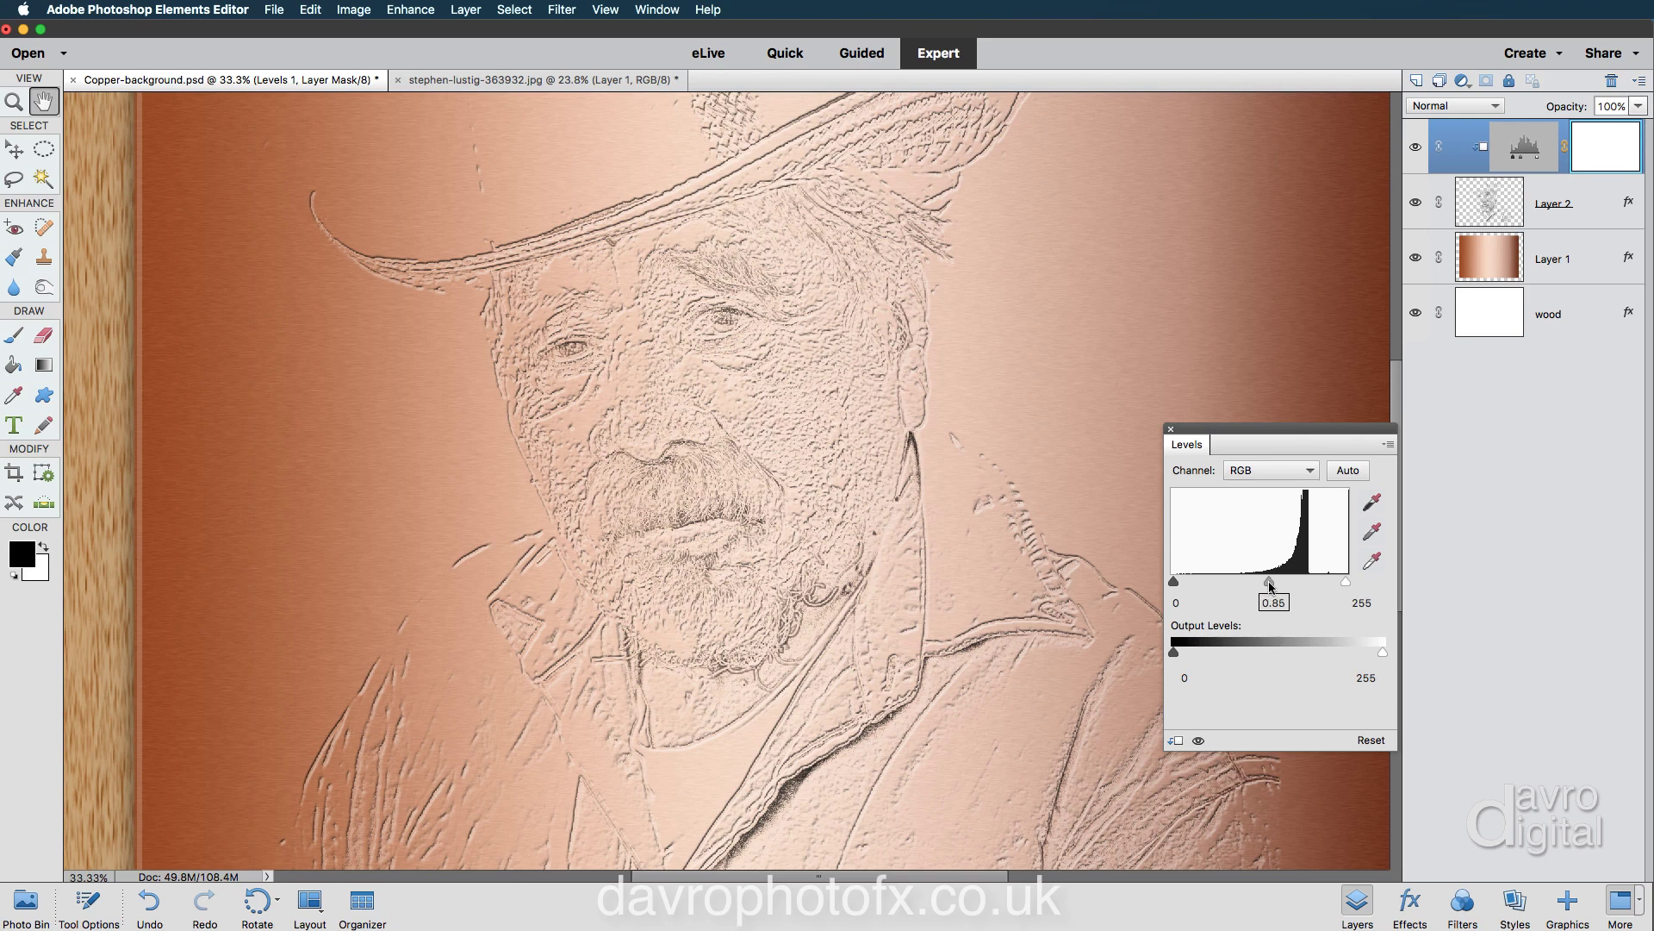
Set the Levels midtone value to 0.43 and compare the sketch with the Levels layer hidden and shown.
{"action": "left_click_drag", "start_coordinate": [1271, 587], "coordinate": [1303, 586]}
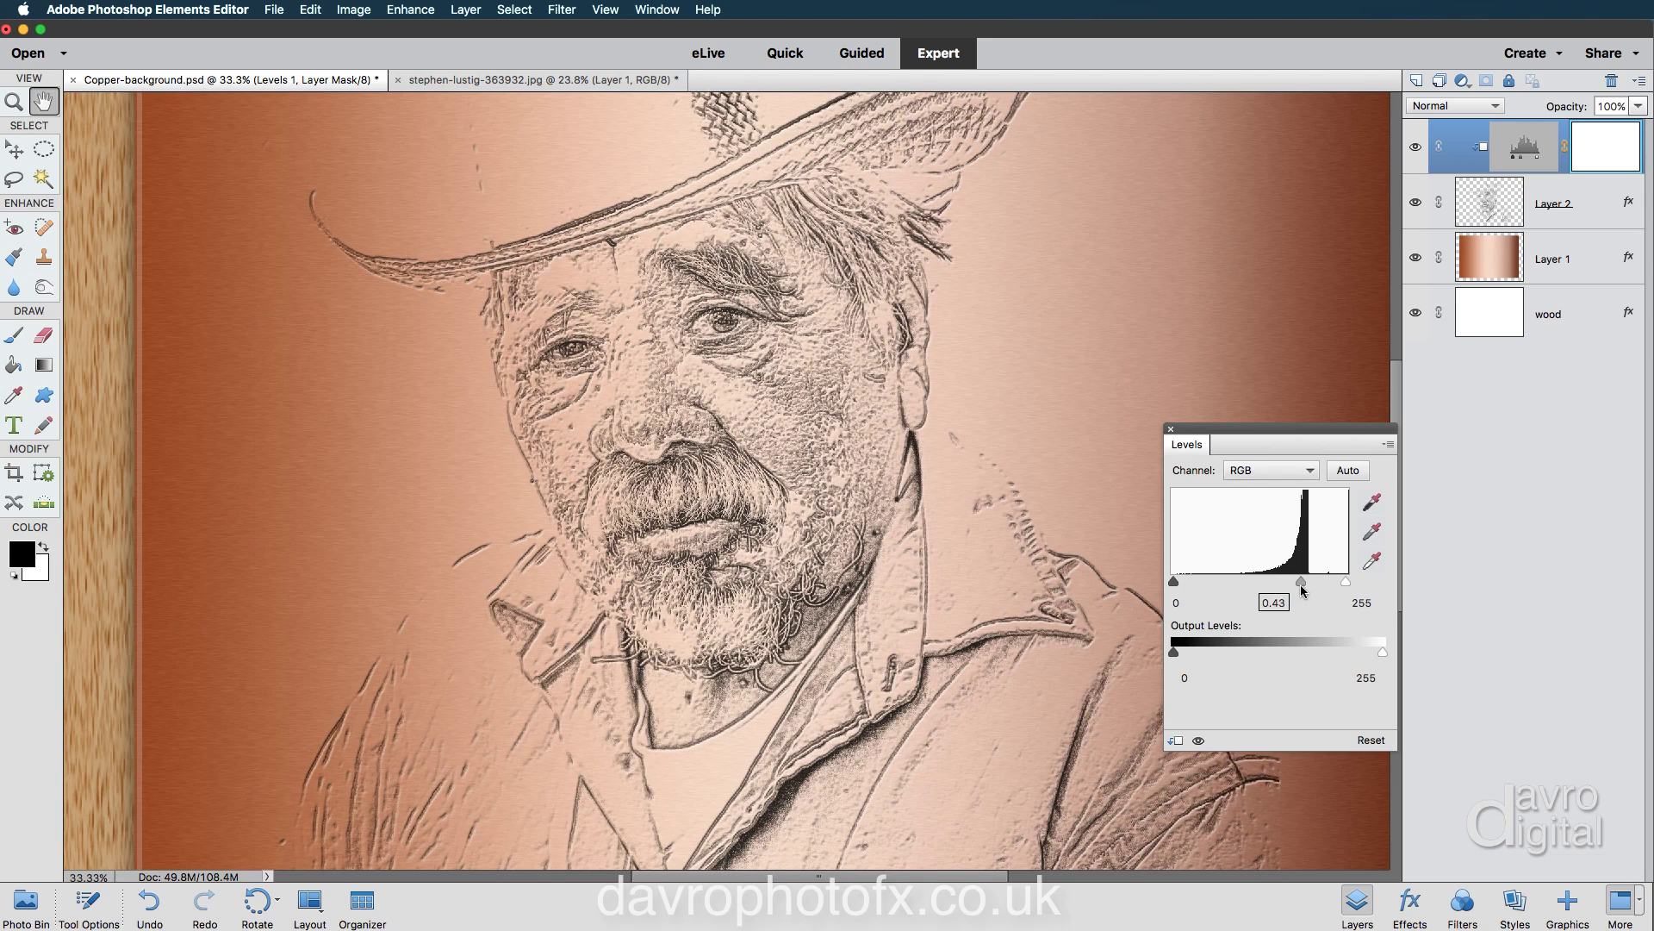
{"action": "left_click", "coordinate": [1171, 430]}
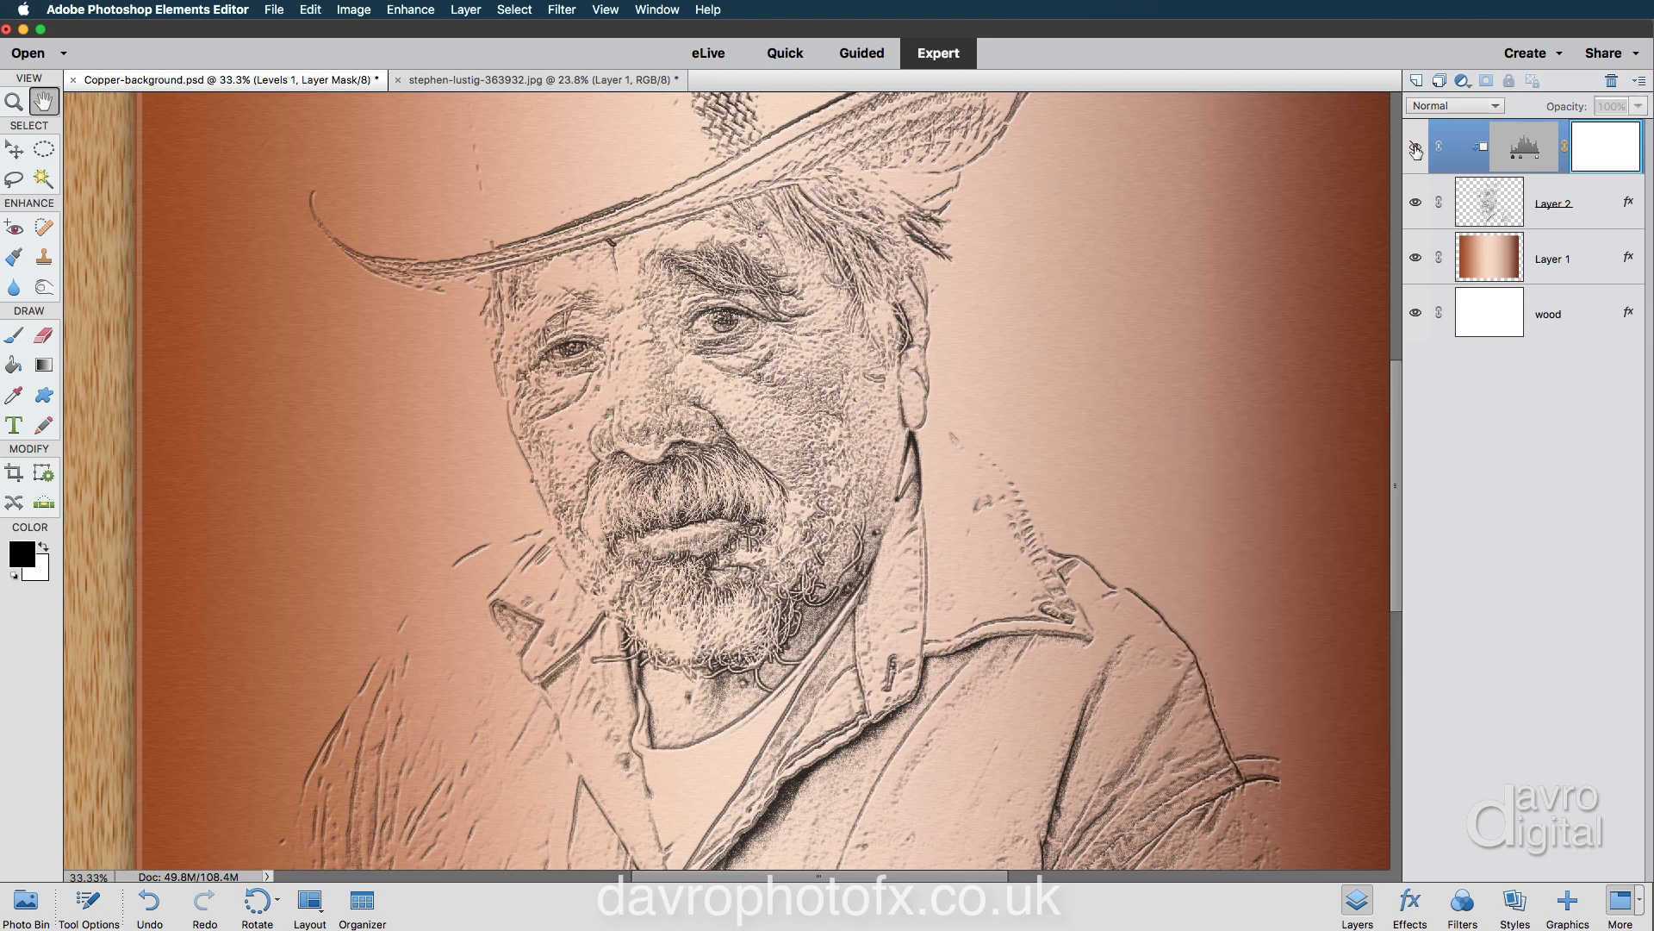
{"action": "left_click", "coordinate": [1416, 151]}
{"action": "left_click", "coordinate": [1416, 151]}
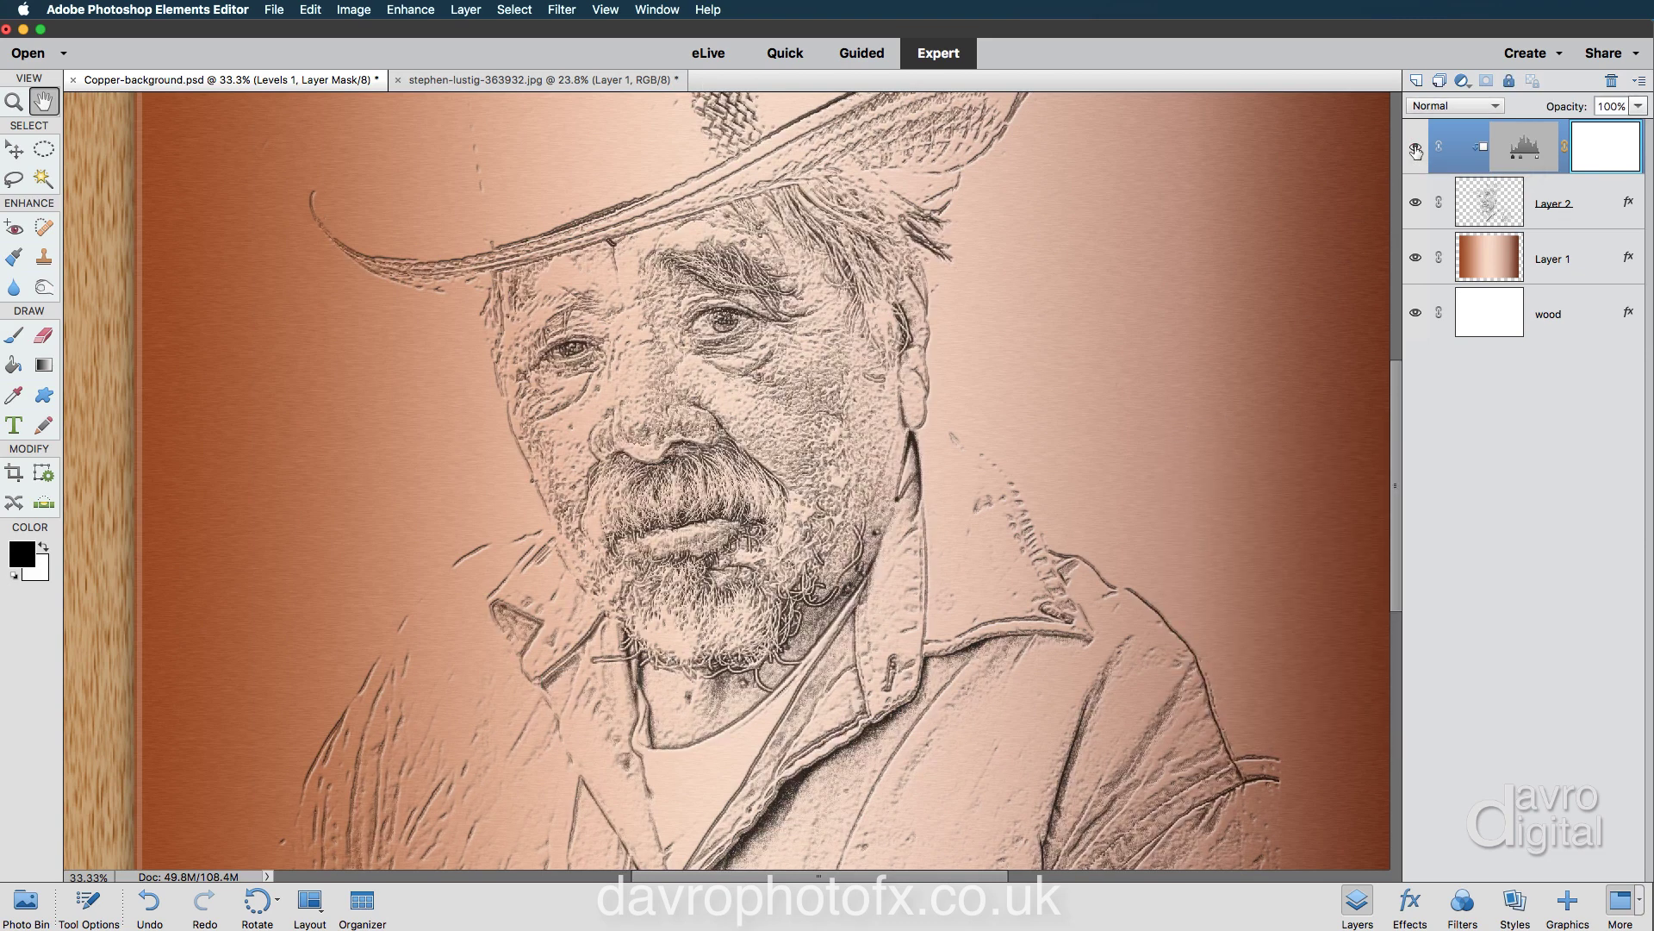
{"action": "left_click", "coordinate": [1416, 151]}
{"action": "left_click", "coordinate": [1416, 151]}
{"action": "left_click", "coordinate": [1415, 149]}
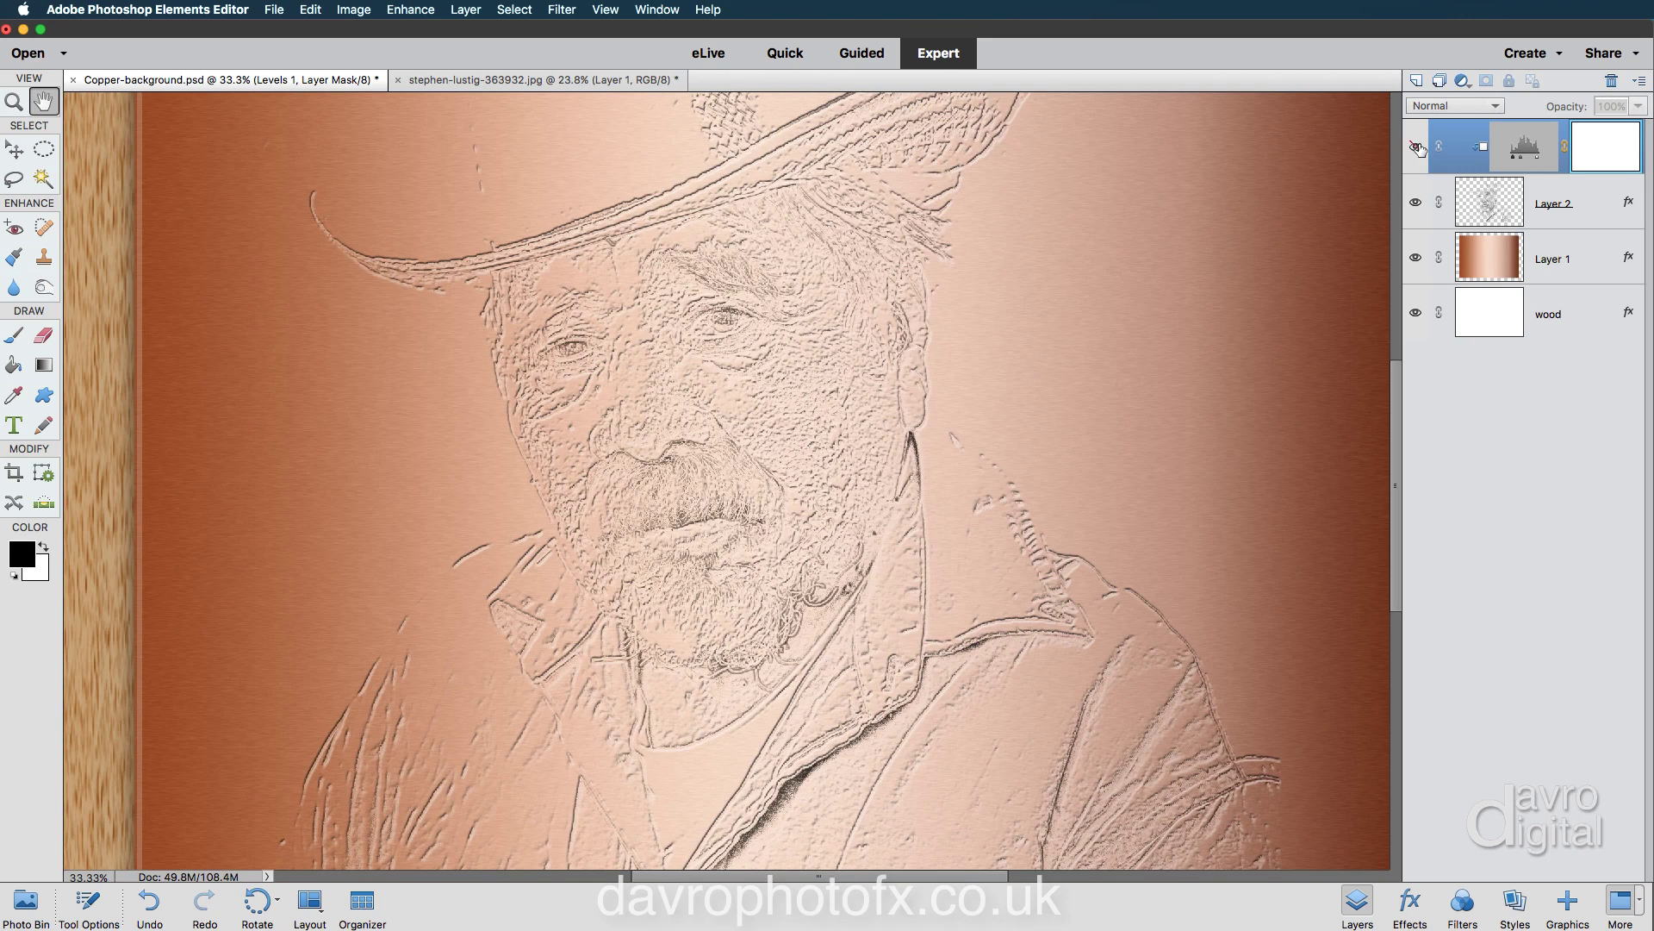
{"action": "left_click", "coordinate": [1416, 148]}
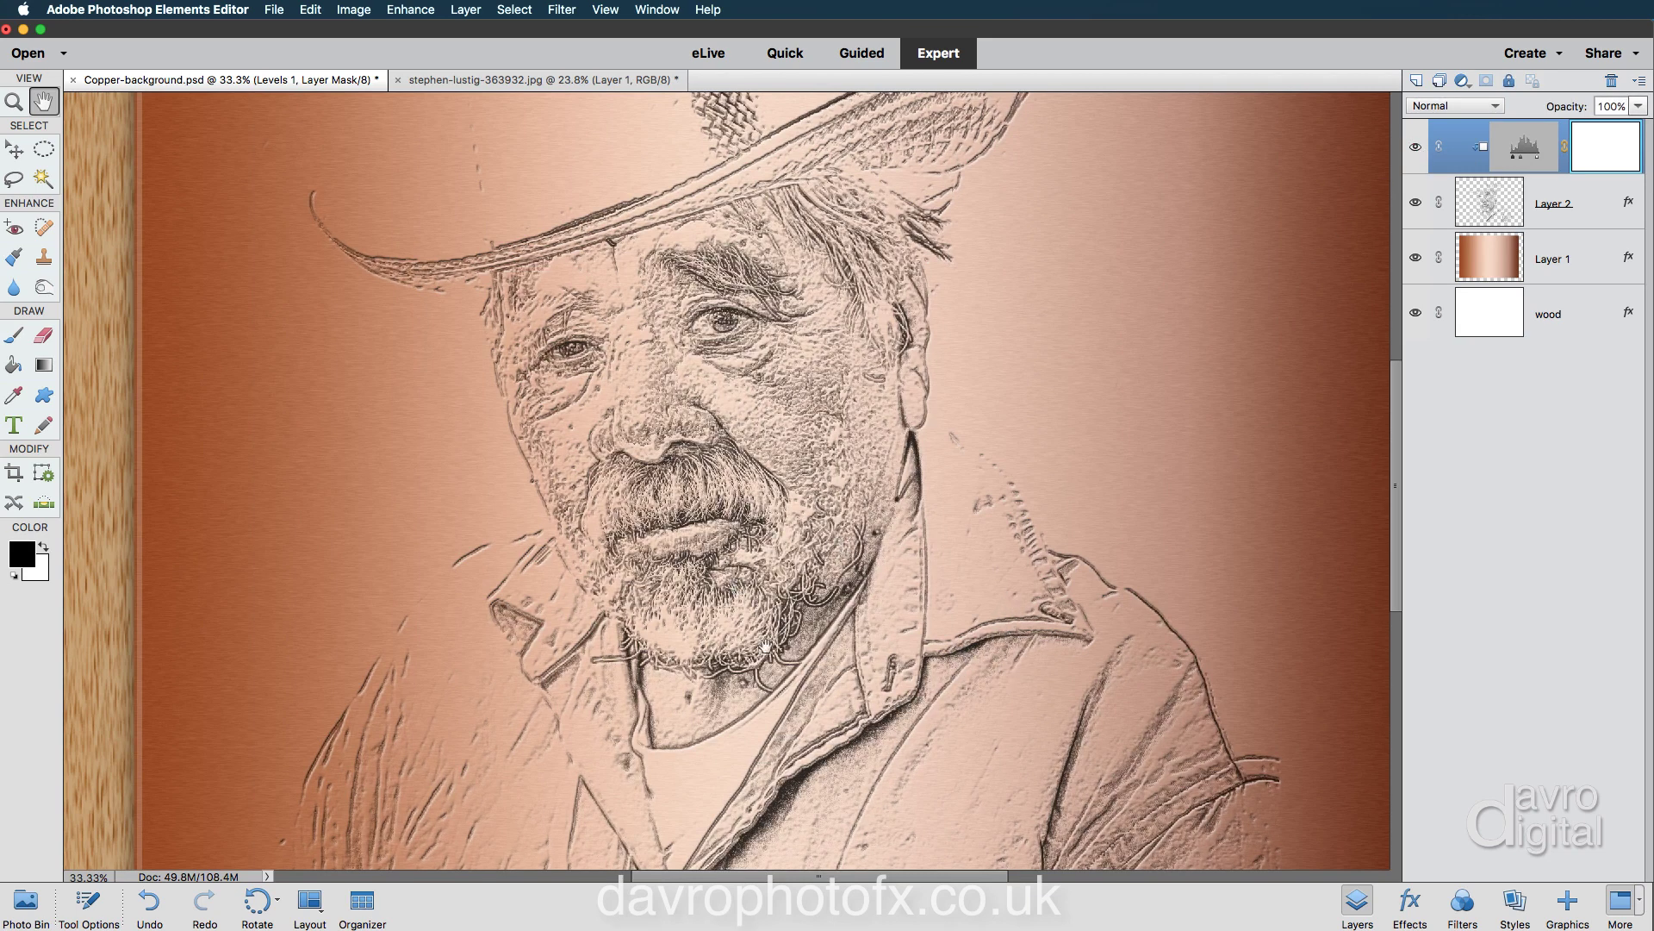
Choose the Brush tool with black as the foreground colour and reduce the brush opacity.
{"action": "left_click", "coordinate": [12, 337]}
{"action": "left_click", "coordinate": [79, 903]}
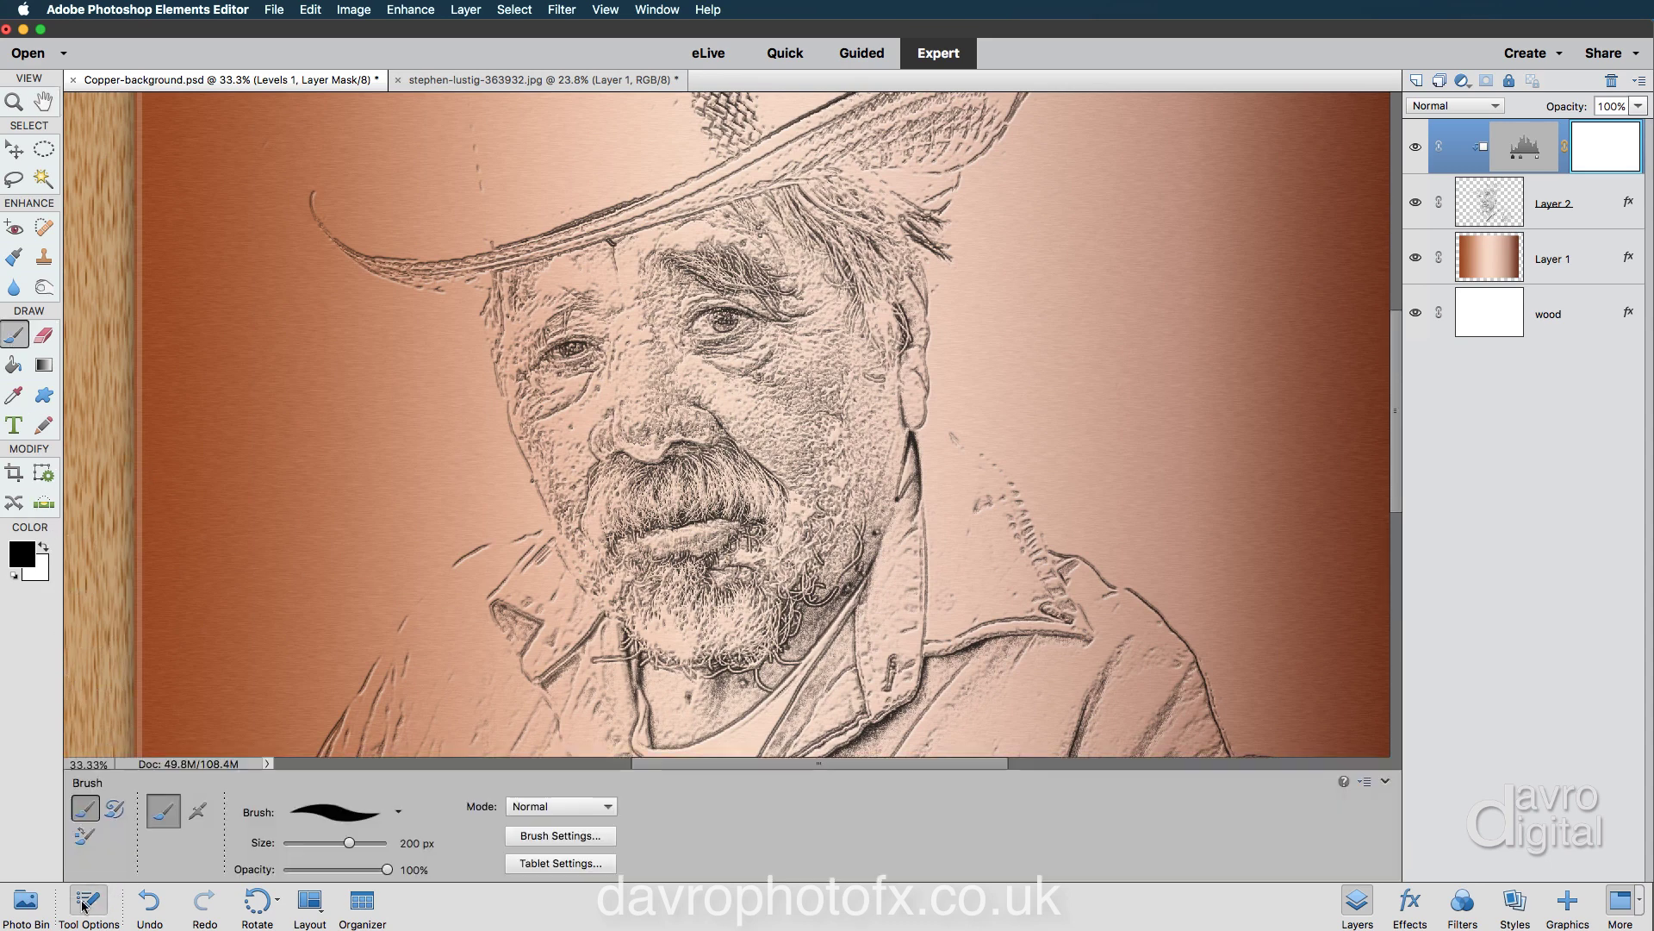
{"action": "left_click", "coordinate": [327, 869]}
{"action": "left_click", "coordinate": [89, 901]}
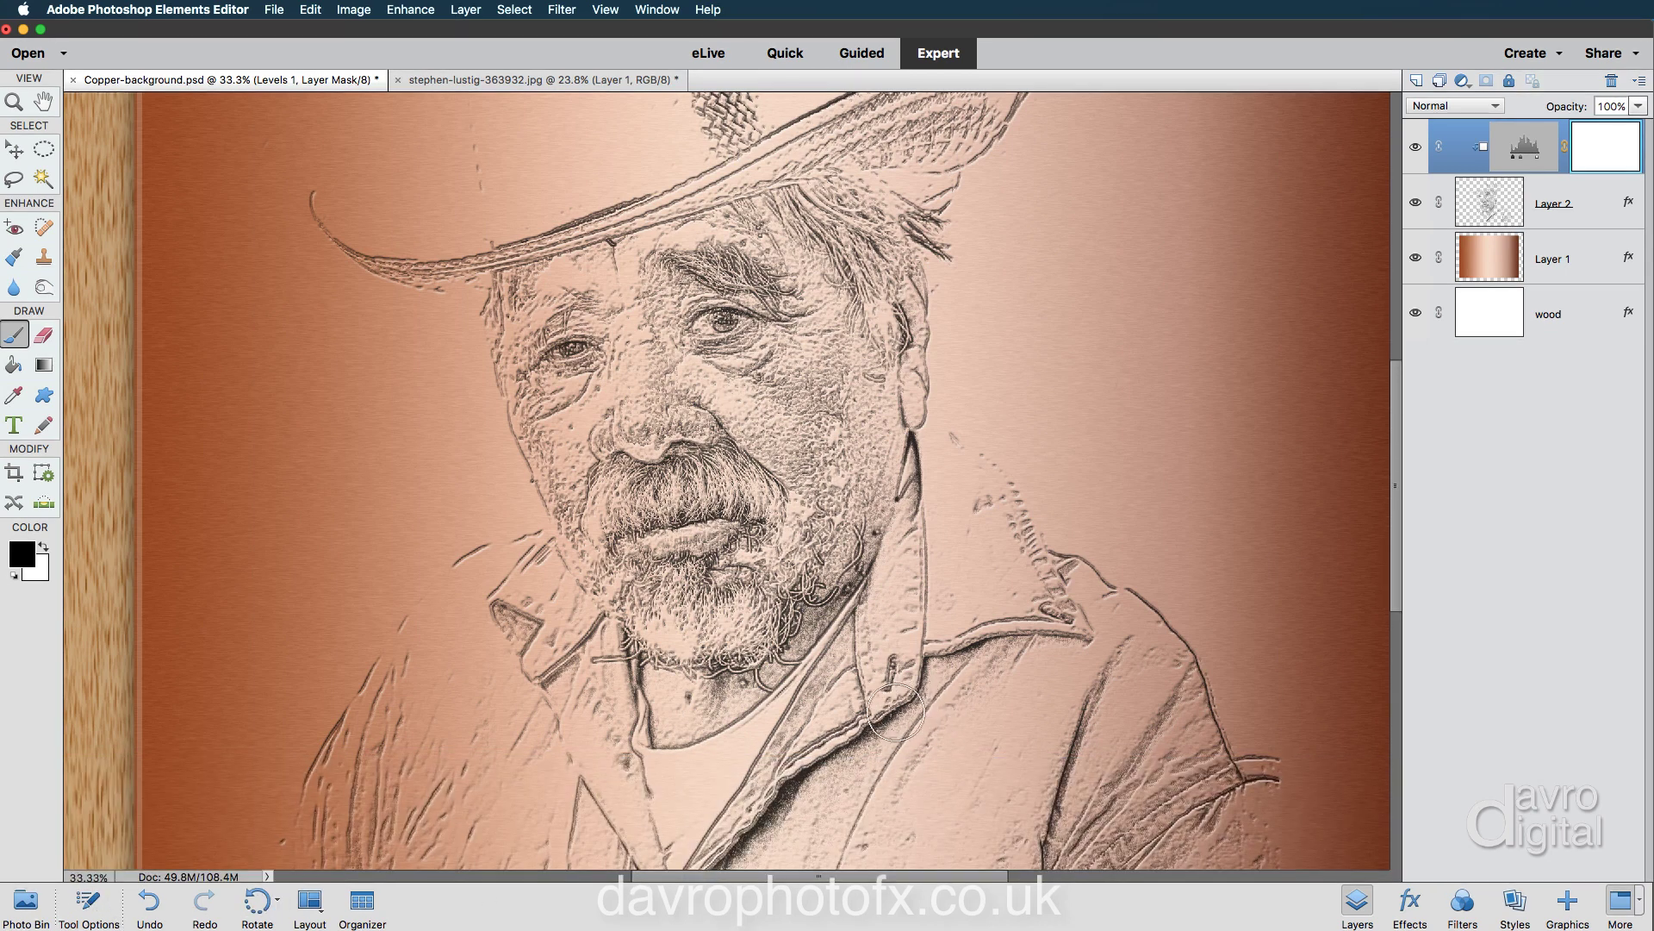
Enlarge the brush and paint black on the Levels mask over the shirt, collar and neck to lighten their lines.
{"action": "left_click", "coordinate": [855, 665]}
{"action": "left_click", "coordinate": [855, 665], "text": "alt"}
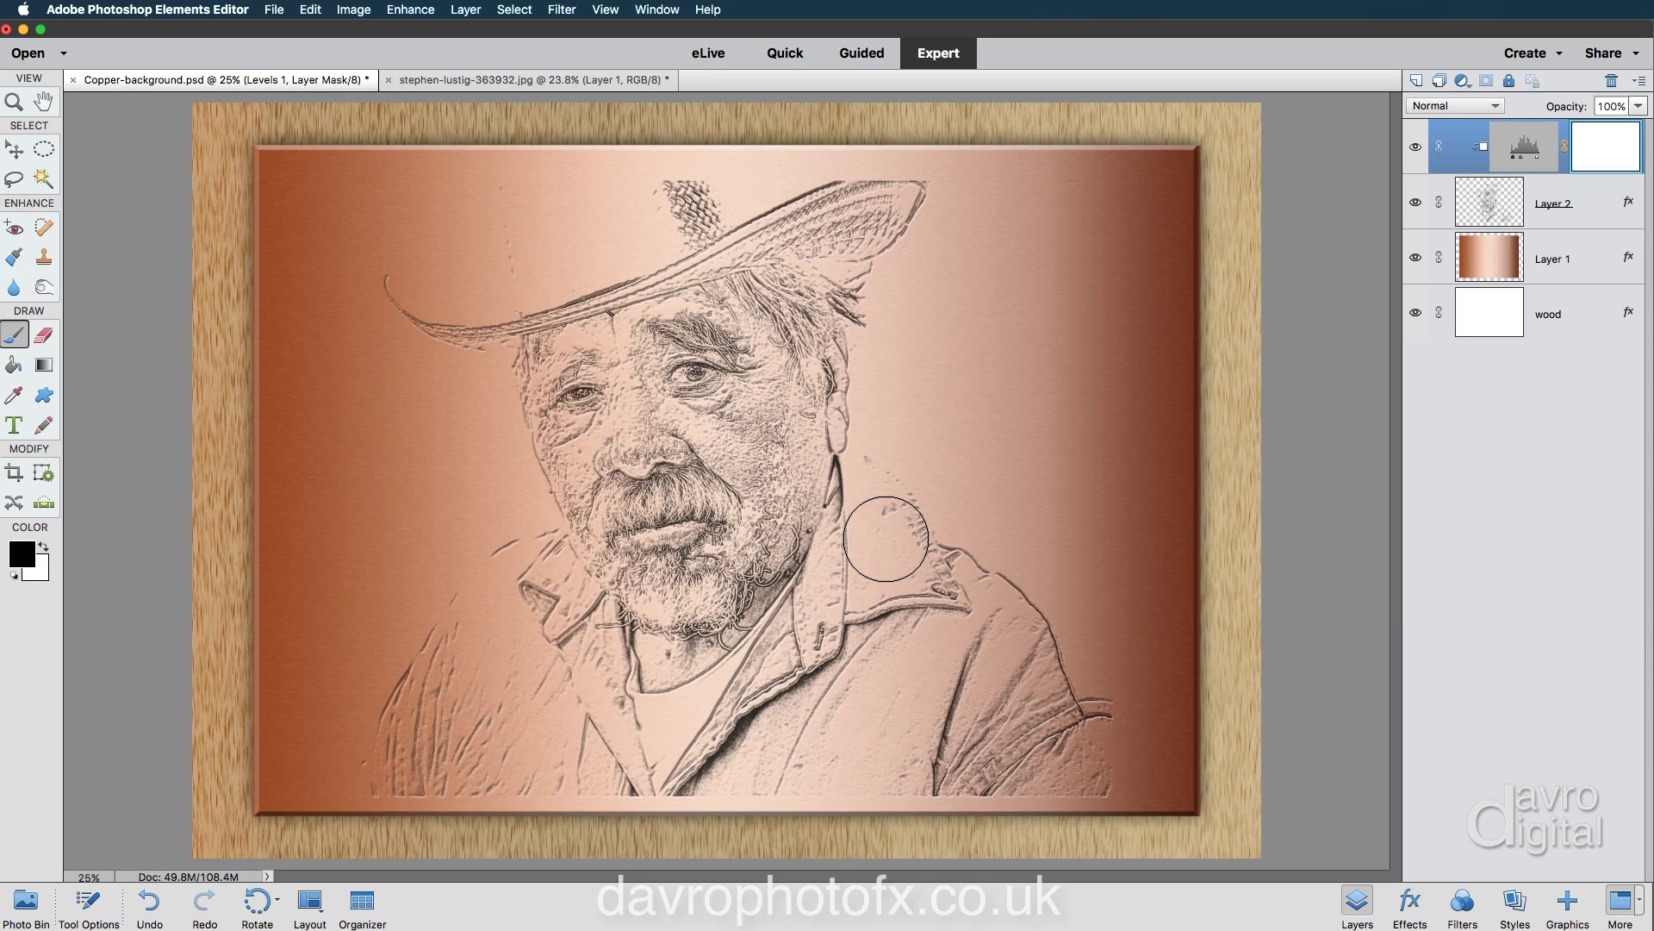
{"action": "key", "text": "bracketleft"}
{"action": "key", "text": "bracketleft"}
{"action": "key", "text": "bracketright"}
{"action": "key", "text": "bracketright"}
{"action": "key", "text": "bracketright"}
{"action": "key", "text": "bracketright"}
{"action": "key", "text": "bracketright"}
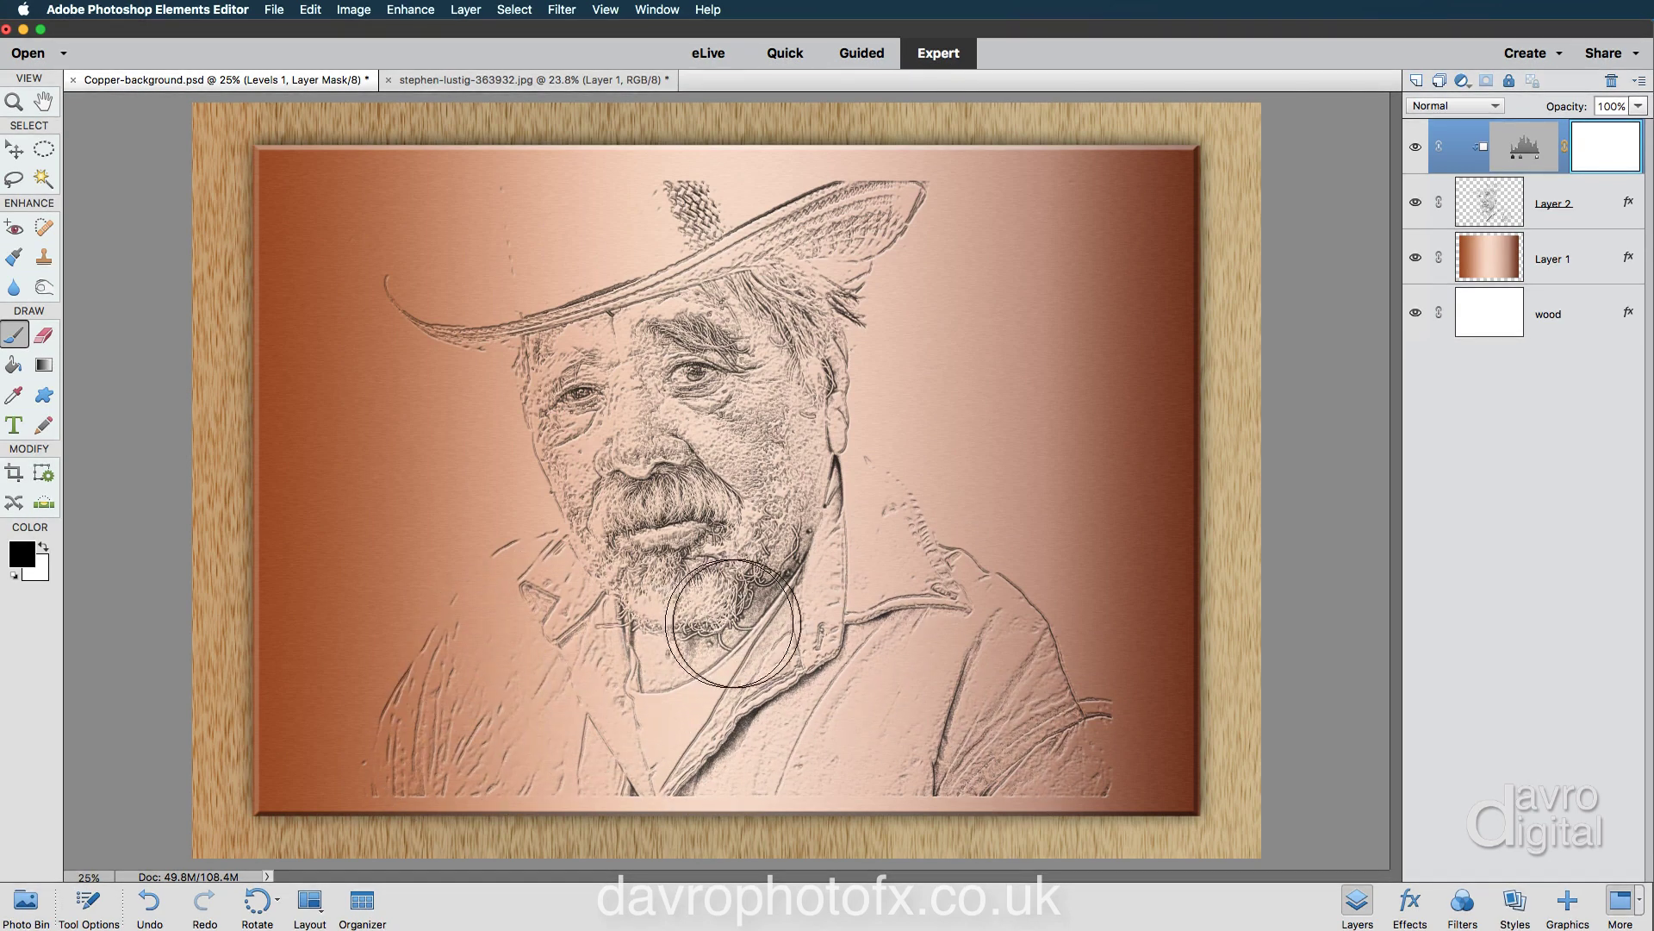
{"action": "mouse_move", "coordinate": [733, 622]}
{"action": "left_mouse_down"}
{"action": "mouse_move", "coordinate": [838, 550]}
{"action": "mouse_move", "coordinate": [806, 476]}
{"action": "left_mouse_up"}
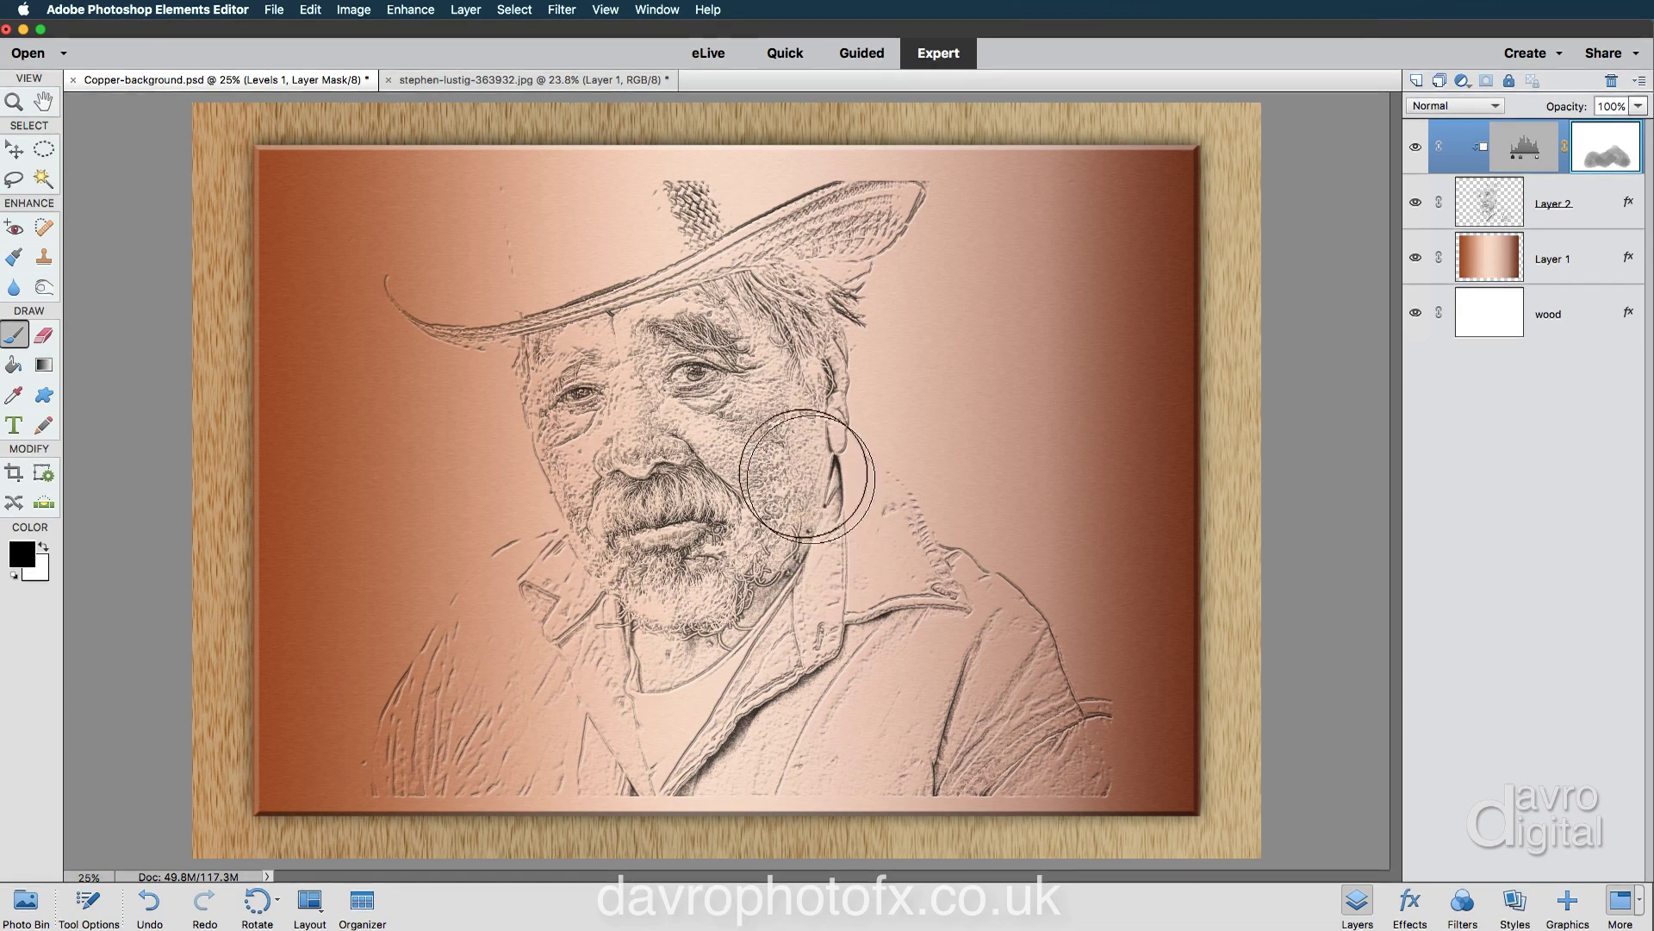
Shrink the brush and paint on the Levels mask over both cheeks to soften the skin texture.
{"action": "key", "text": "bracketleft"}
{"action": "key", "text": "bracketleft"}
{"action": "key", "text": "bracketleft"}
{"action": "key", "text": "bracketleft"}
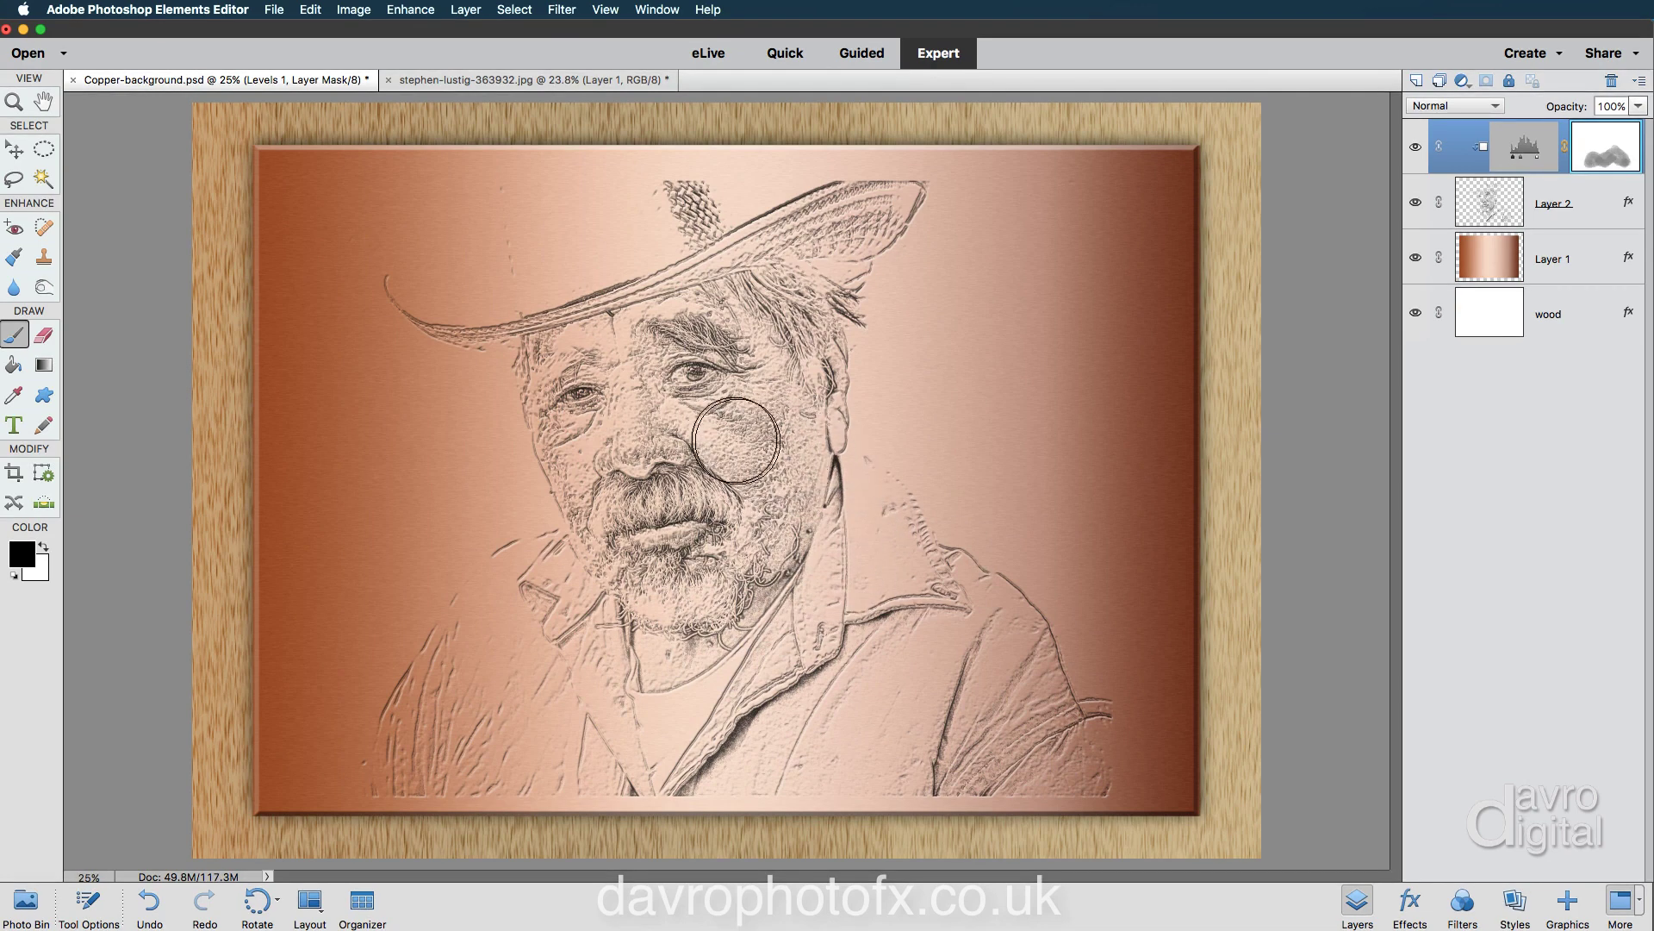
{"action": "key", "text": "bracketleft"}
{"action": "key", "text": "bracketleft"}
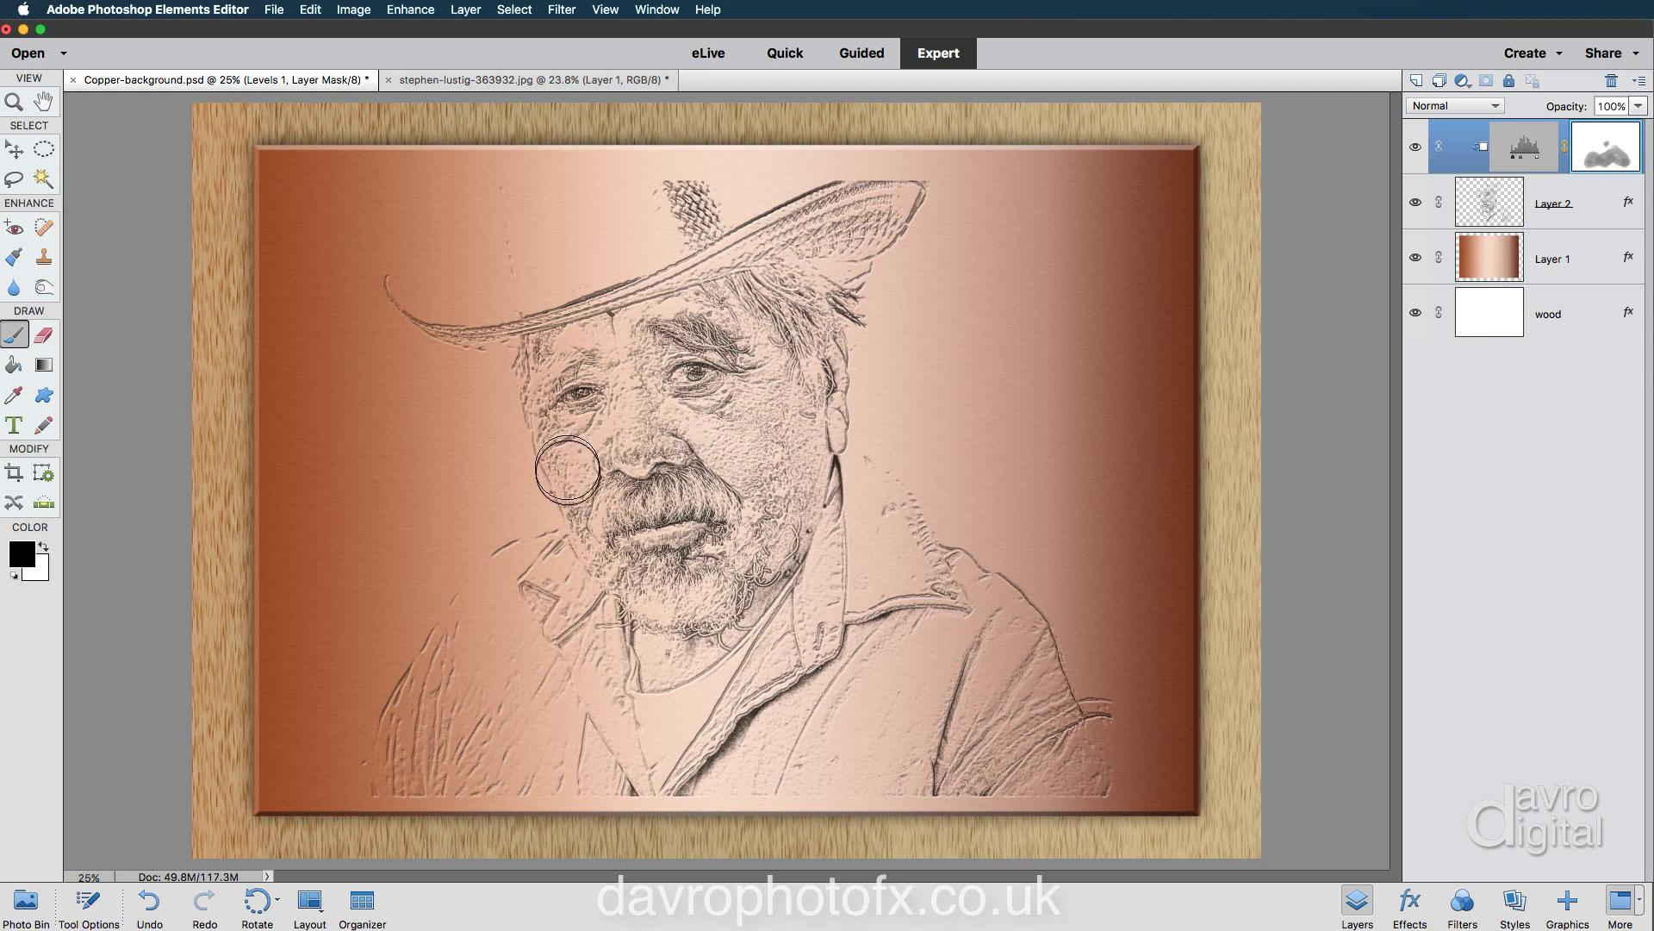
{"action": "mouse_move", "coordinate": [567, 470]}
{"action": "left_mouse_down"}
{"action": "mouse_move", "coordinate": [526, 428]}
{"action": "mouse_move", "coordinate": [491, 527]}
{"action": "left_mouse_up"}
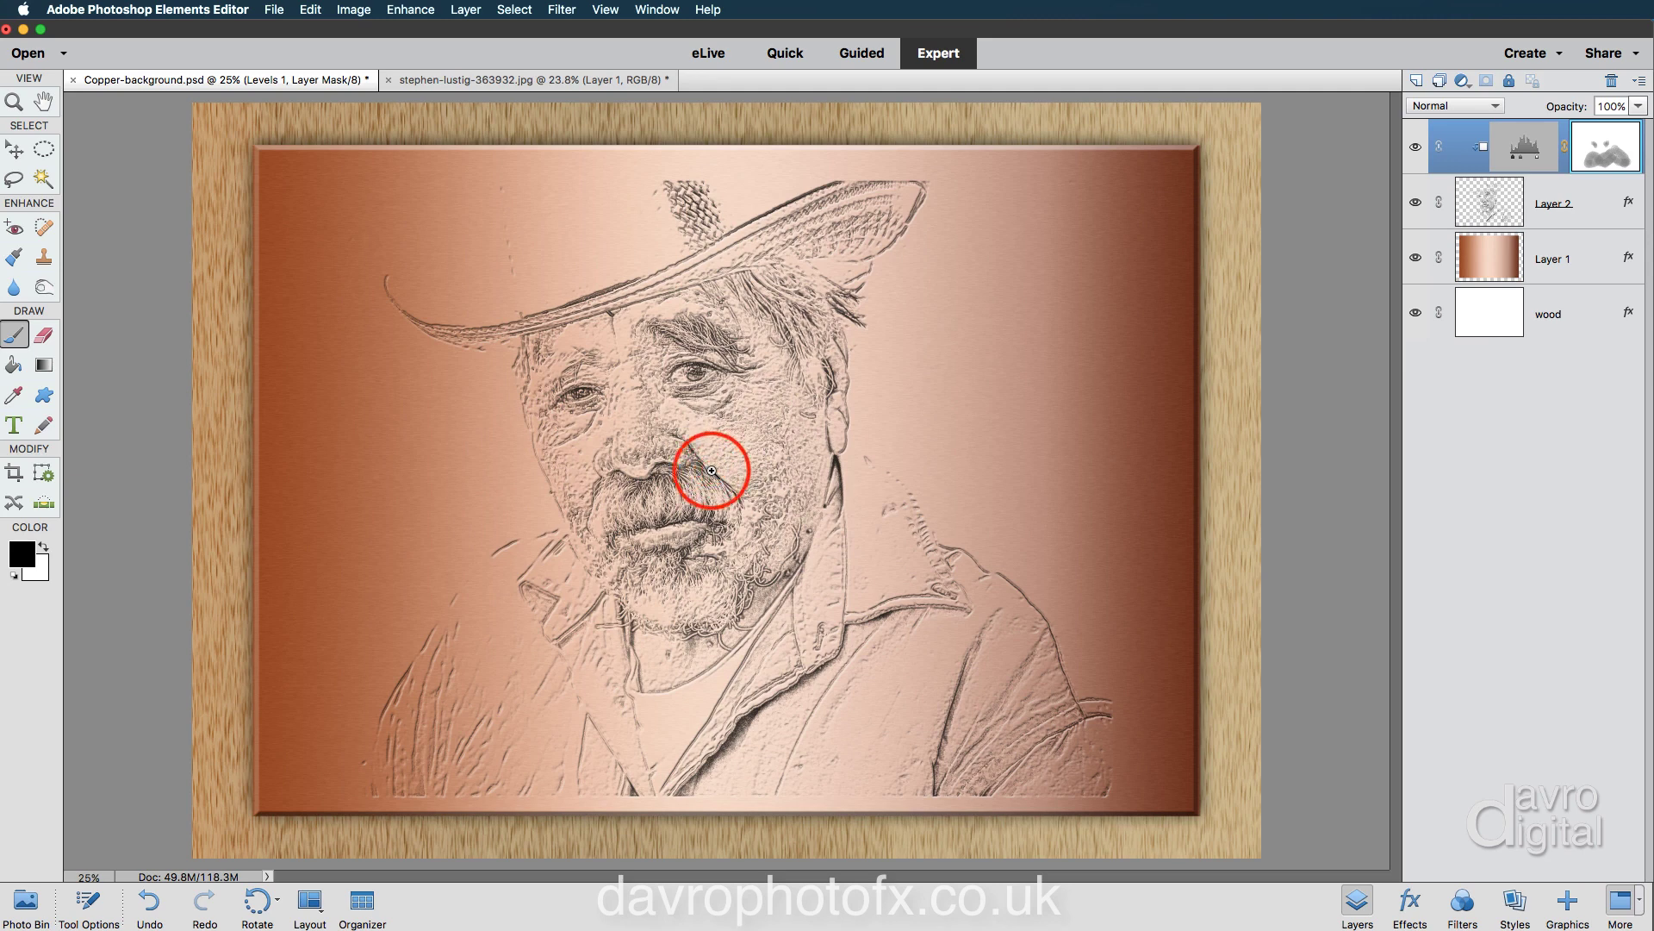
Compare the face and shirt up close with the Levels mask disabled and enabled.
{"action": "left_click", "coordinate": [712, 472], "text": "super"}
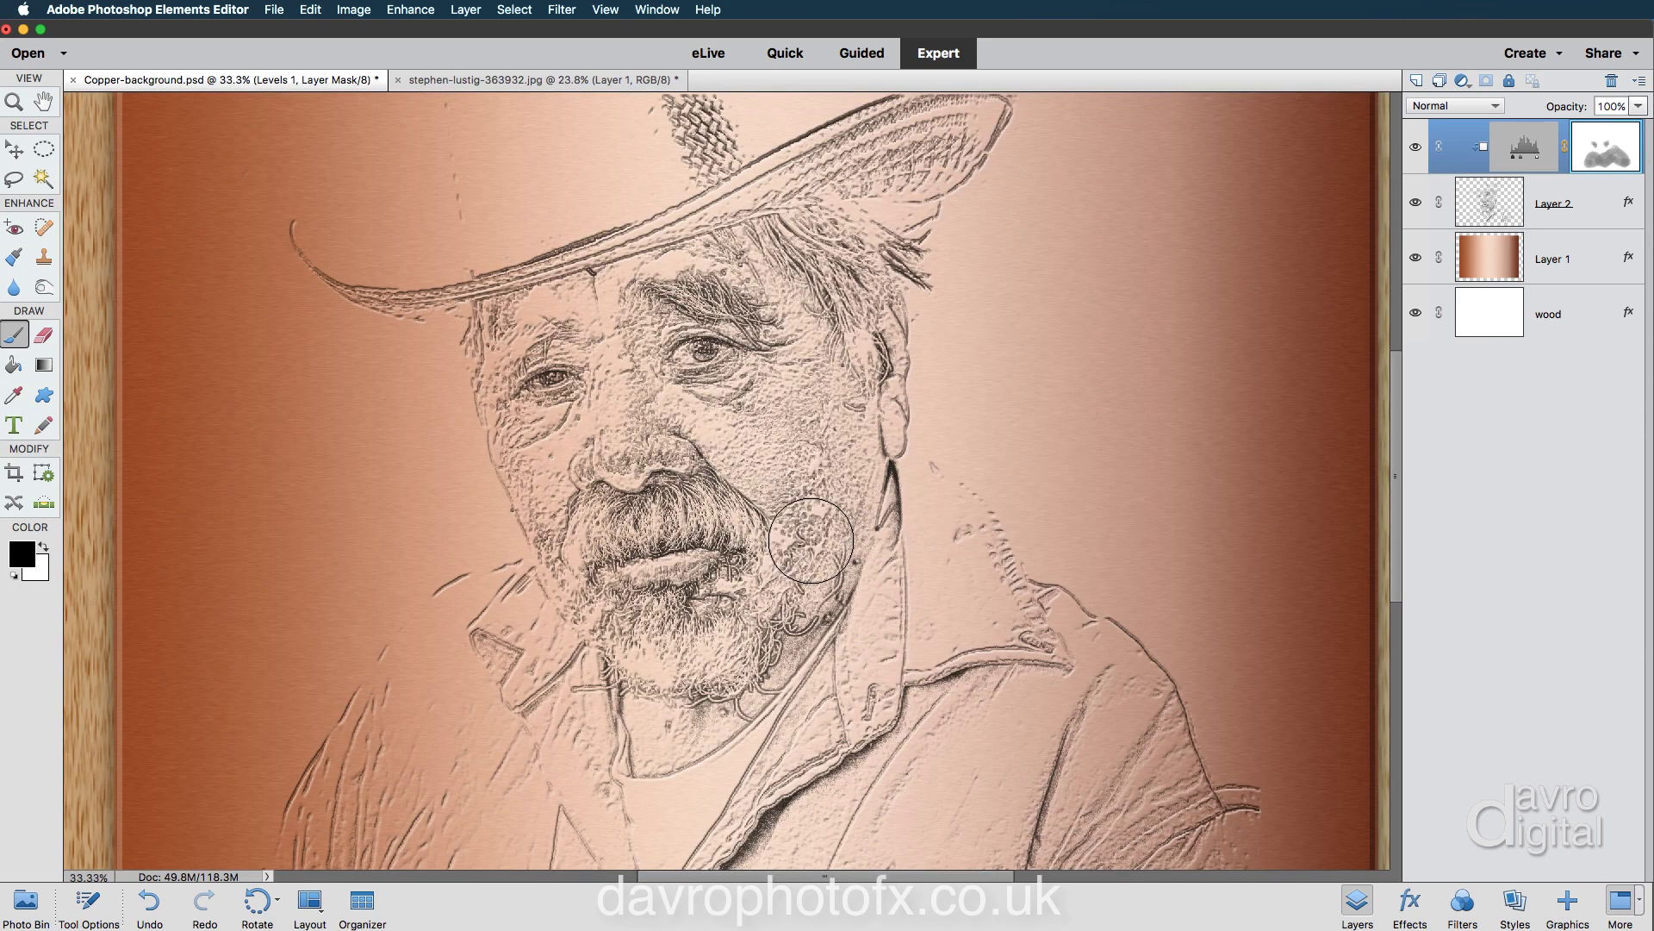
{"action": "left_click", "coordinate": [1593, 162], "text": "shift"}
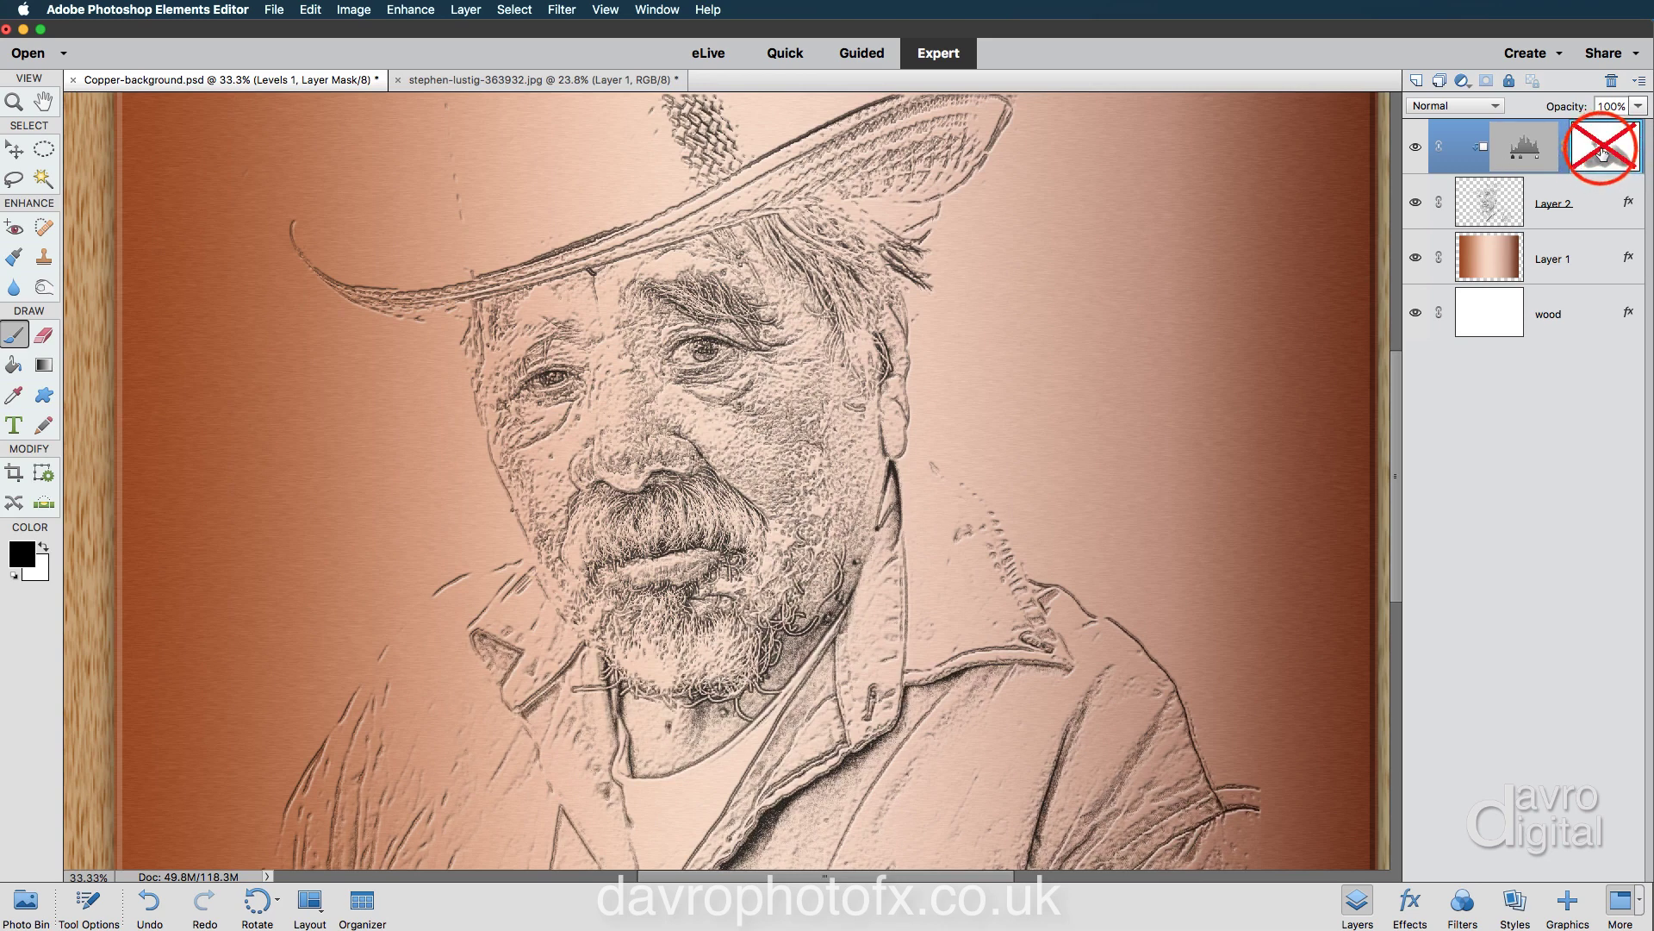
{"action": "left_click", "coordinate": [1603, 154], "text": "shift"}
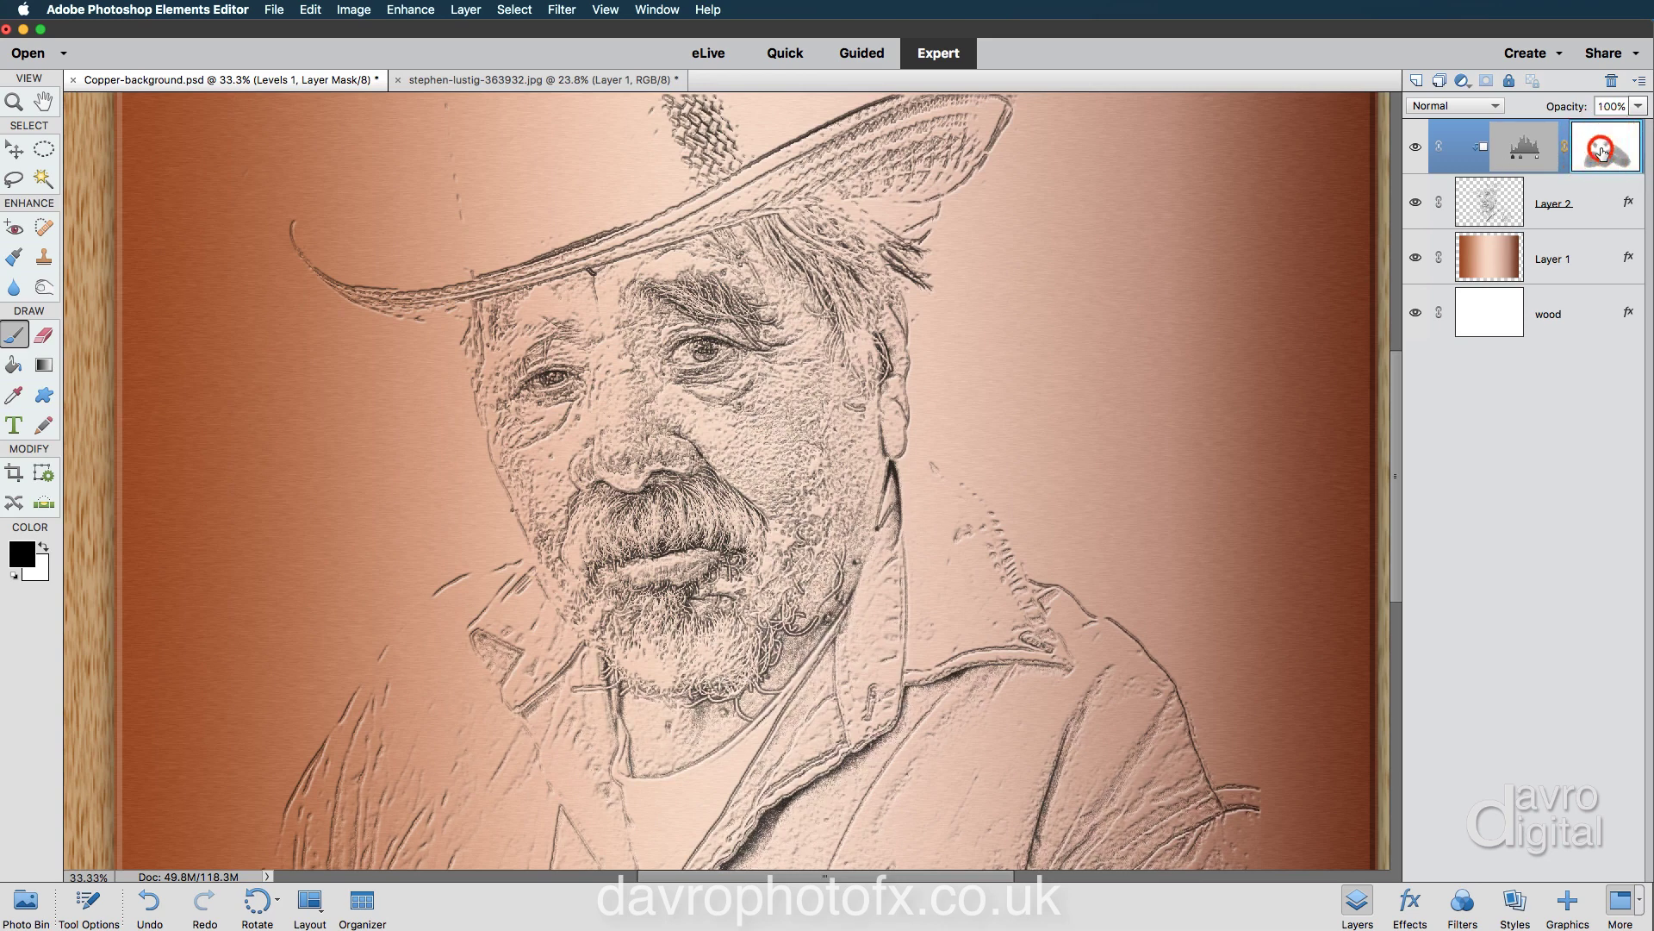
{"action": "left_click", "coordinate": [1603, 154], "text": "shift"}
{"action": "left_click", "coordinate": [1603, 153], "text": "shift"}
Switch to the Gradient tool and add a layer mask to Layer 2.
{"action": "key", "text": "super+0"}
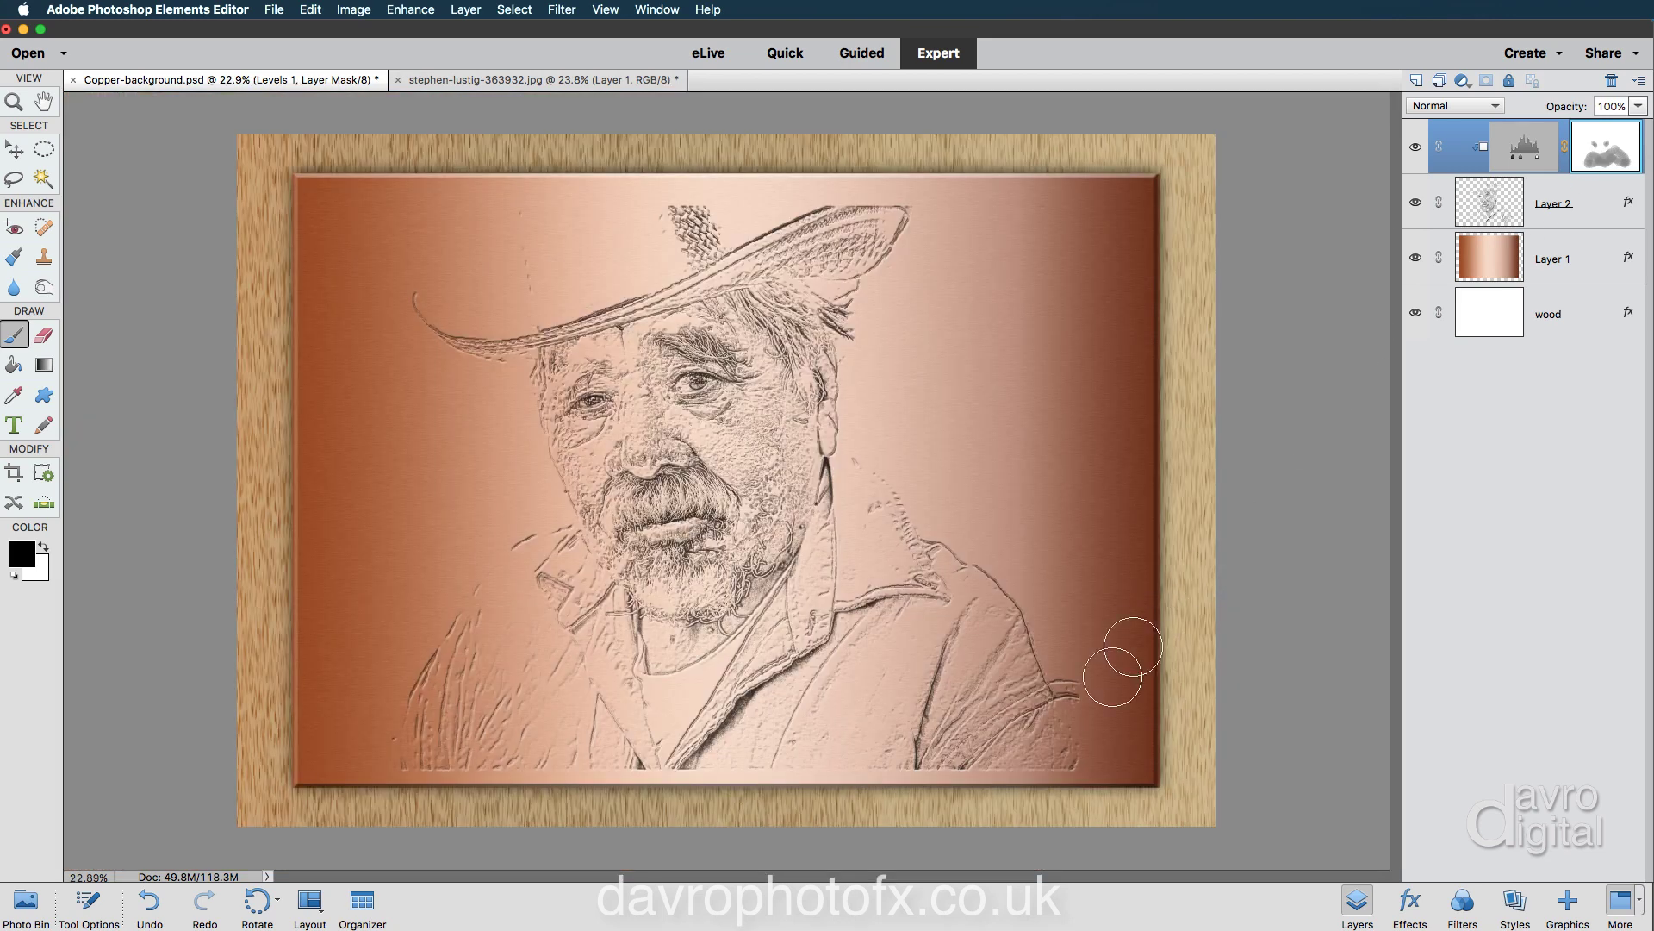
{"action": "left_click_drag", "start_coordinate": [1029, 759], "coordinate": [996, 763]}
{"action": "left_click", "coordinate": [43, 366]}
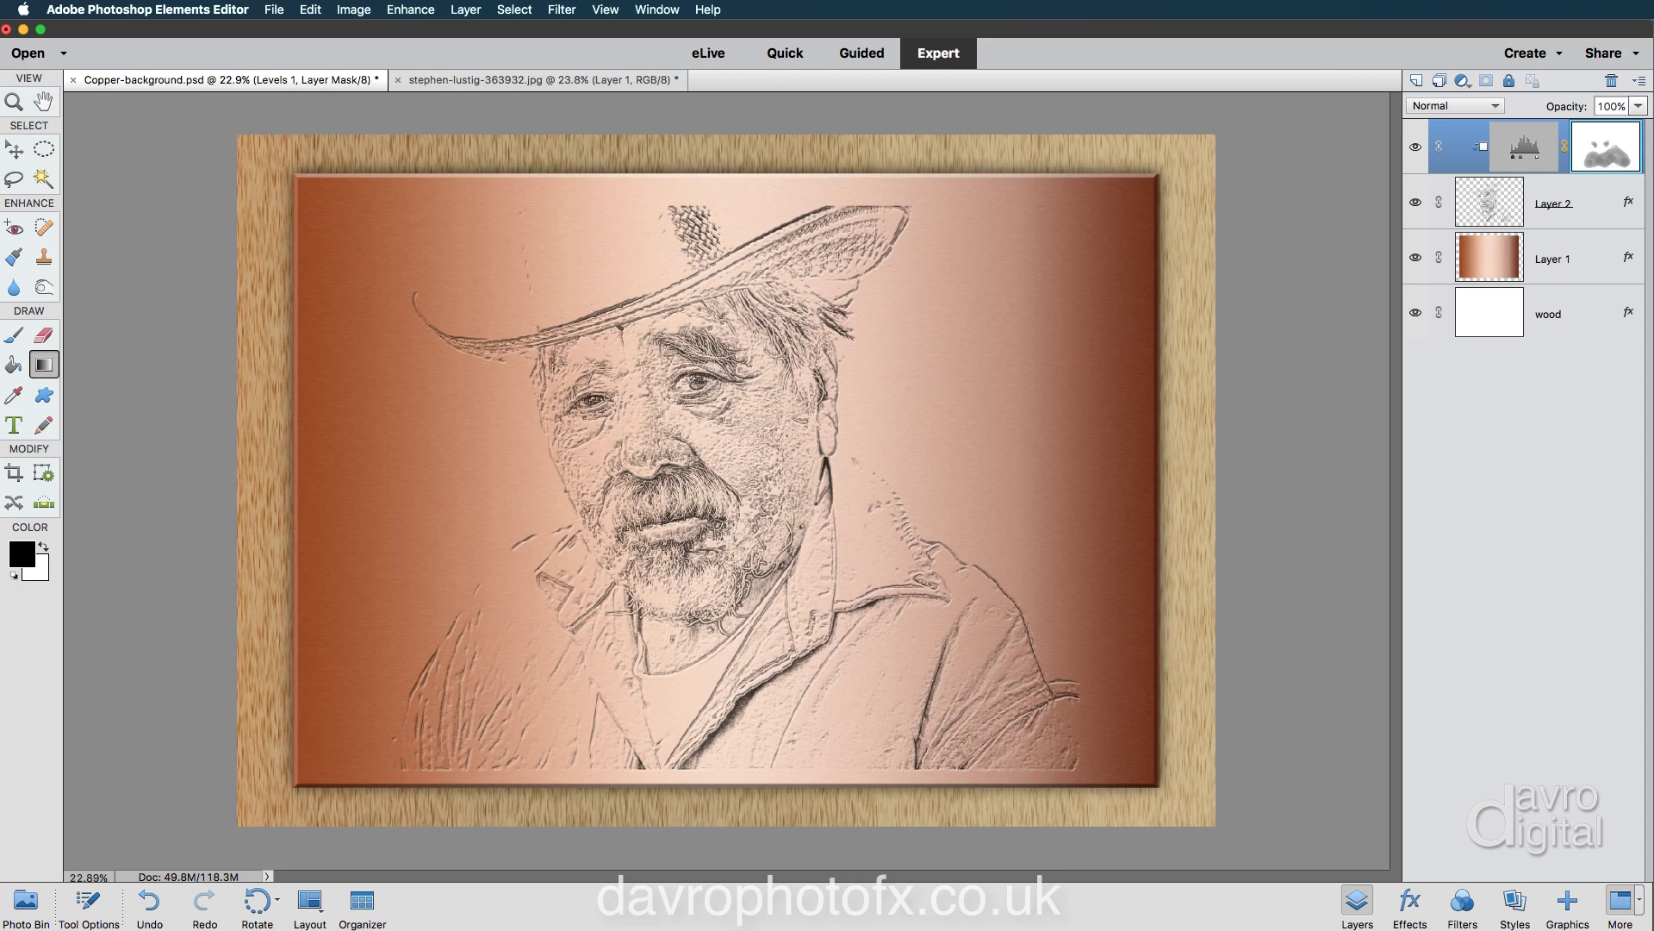
{"action": "key", "text": "super+z"}
{"action": "left_click", "coordinate": [1577, 208]}
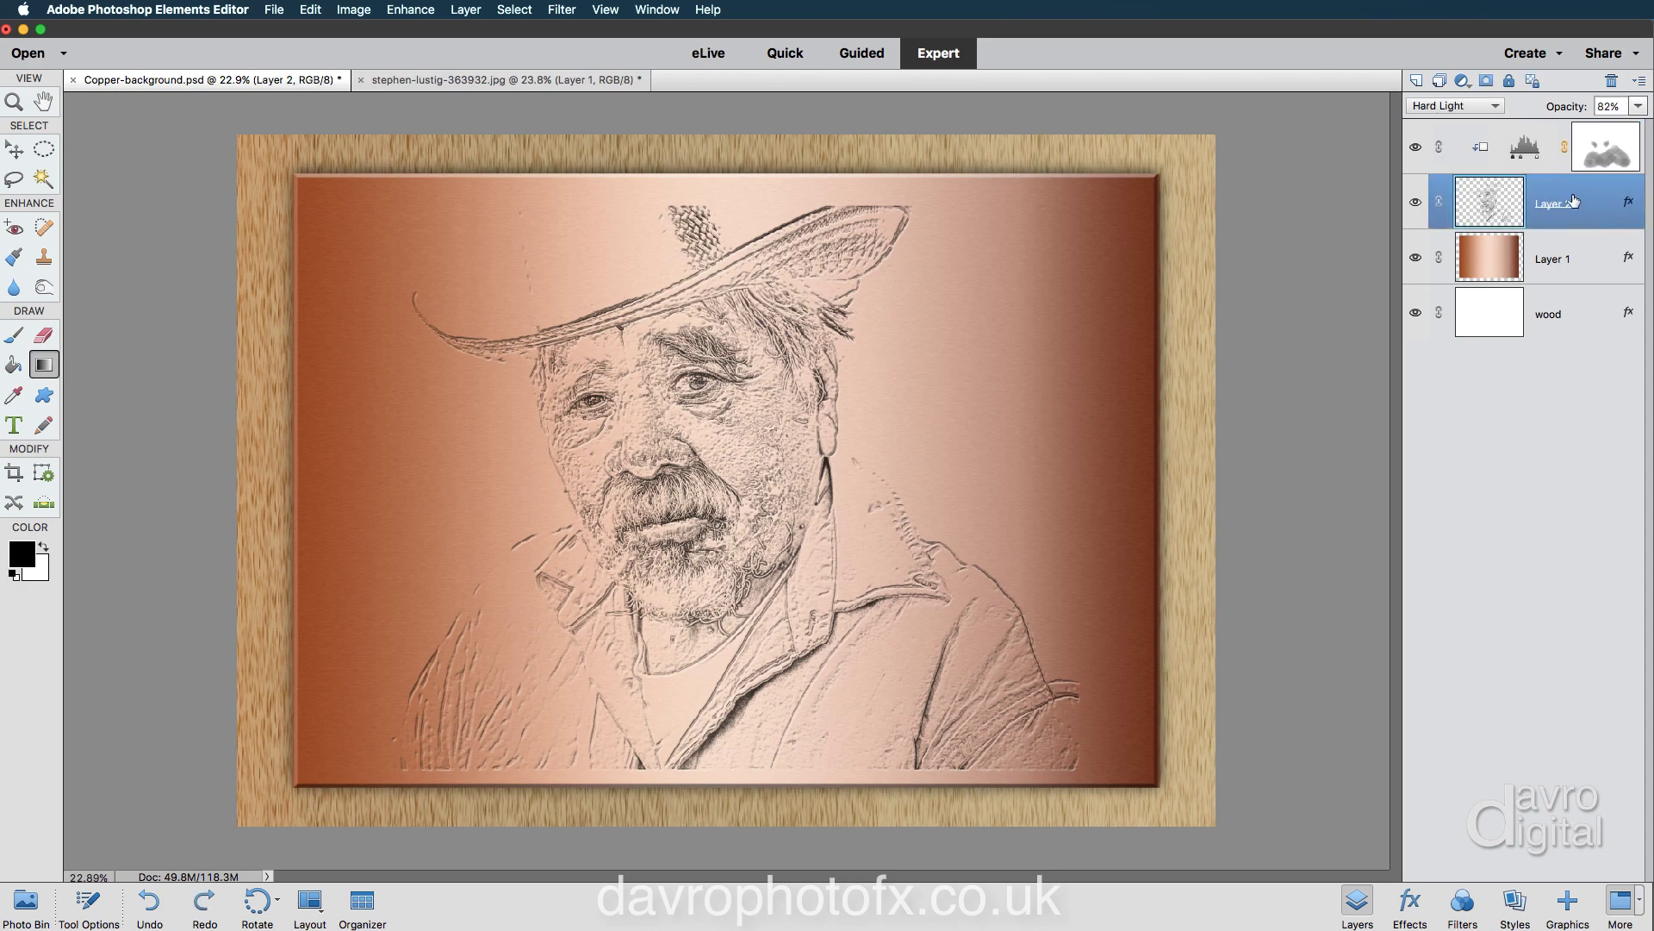
{"action": "left_click", "coordinate": [1486, 81]}
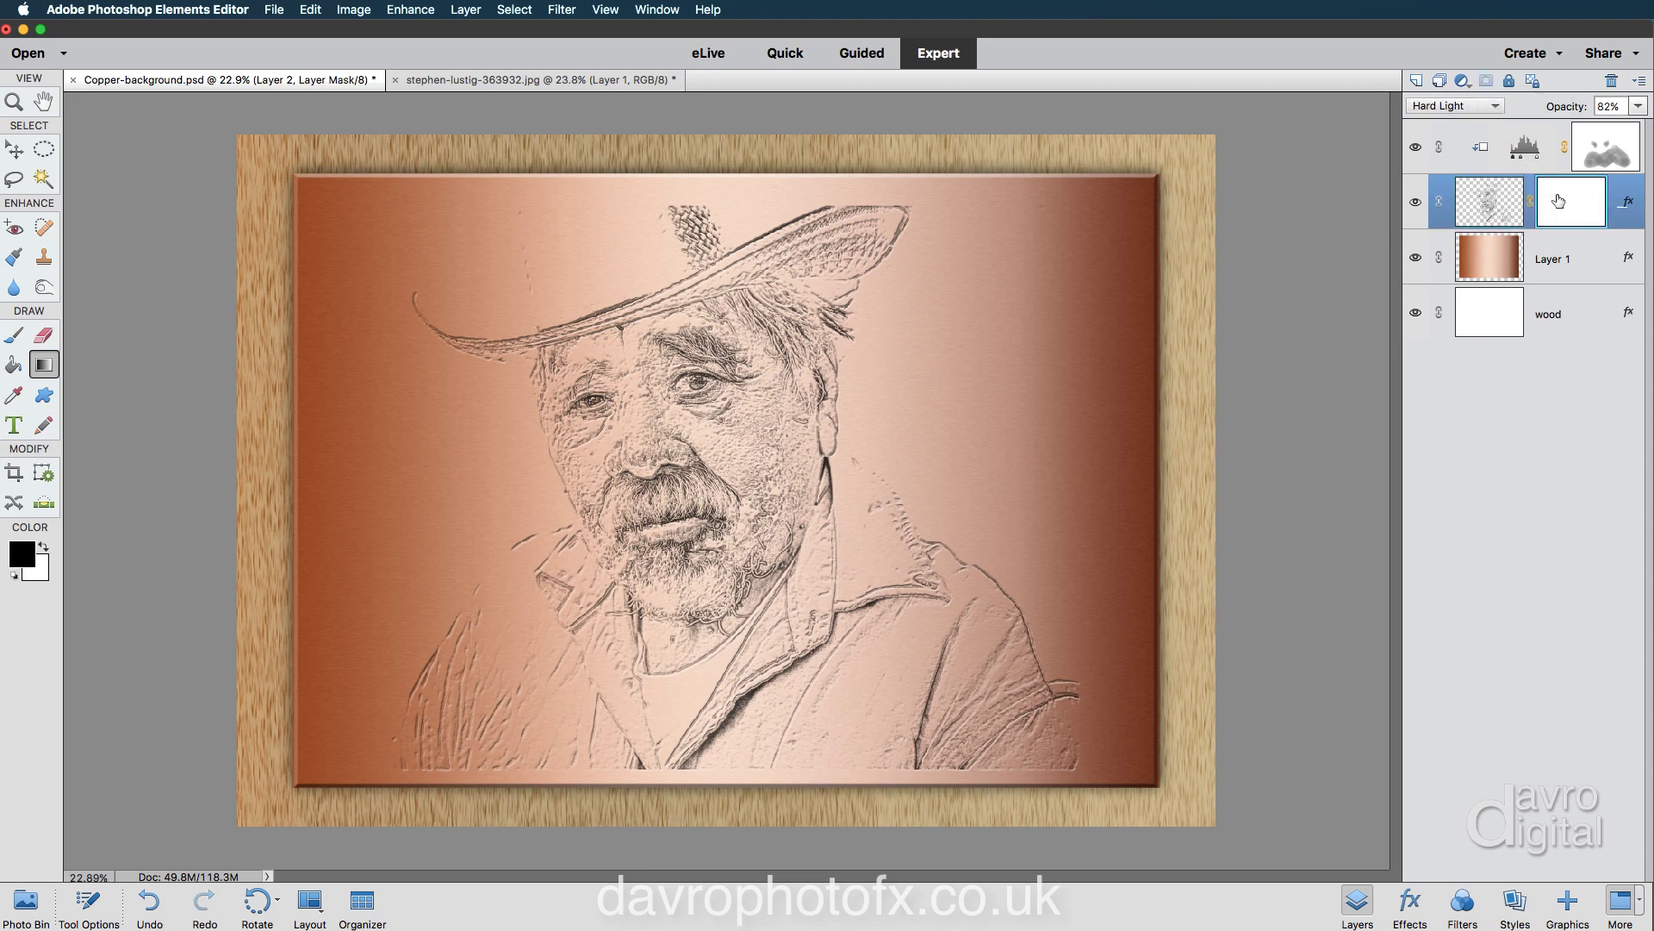
Choose the Foreground to Transparent preset as the gradient in the Gradient Editor.
{"action": "left_click", "coordinate": [89, 904]}
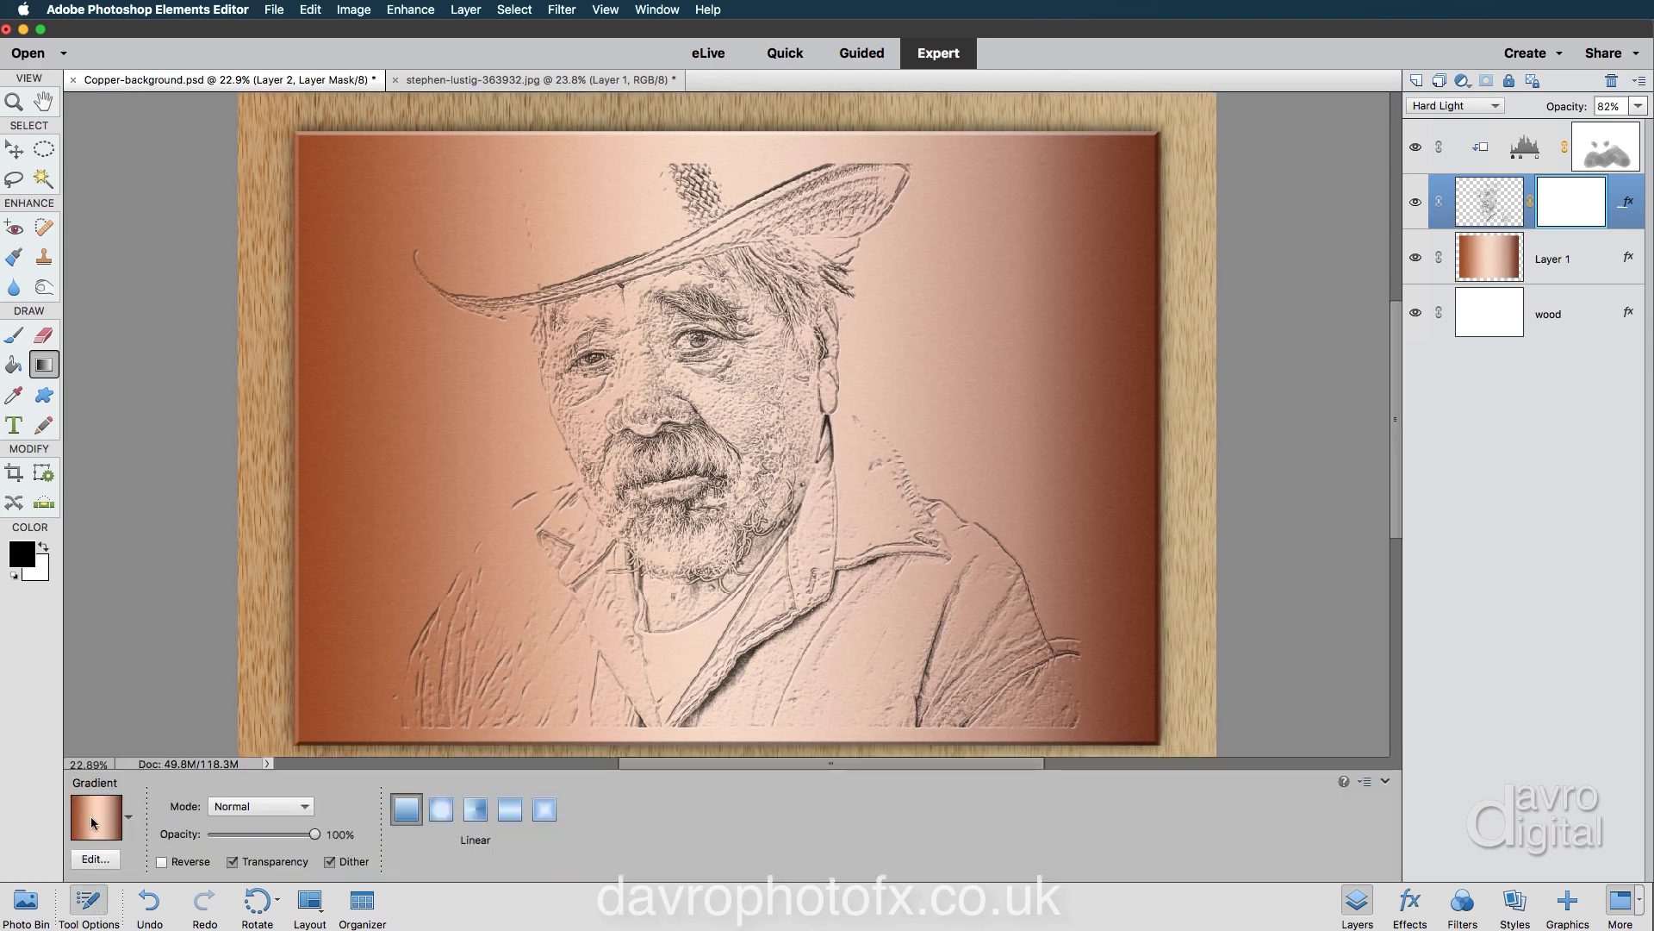
{"action": "left_click", "coordinate": [97, 818]}
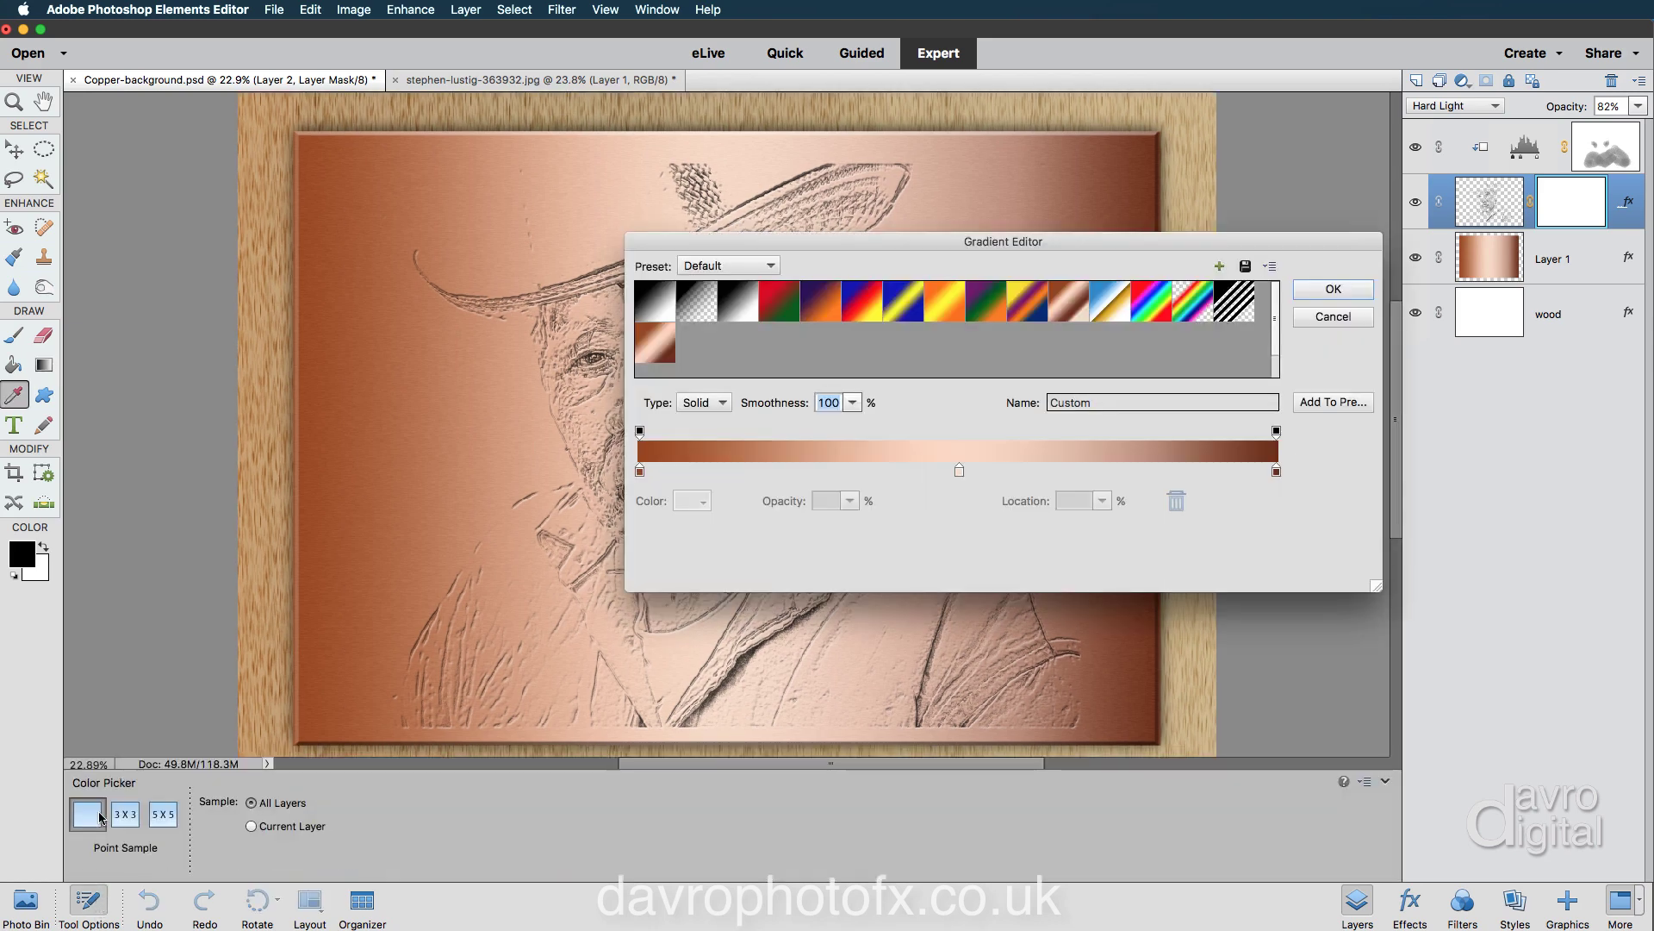
{"action": "left_click", "coordinate": [704, 304]}
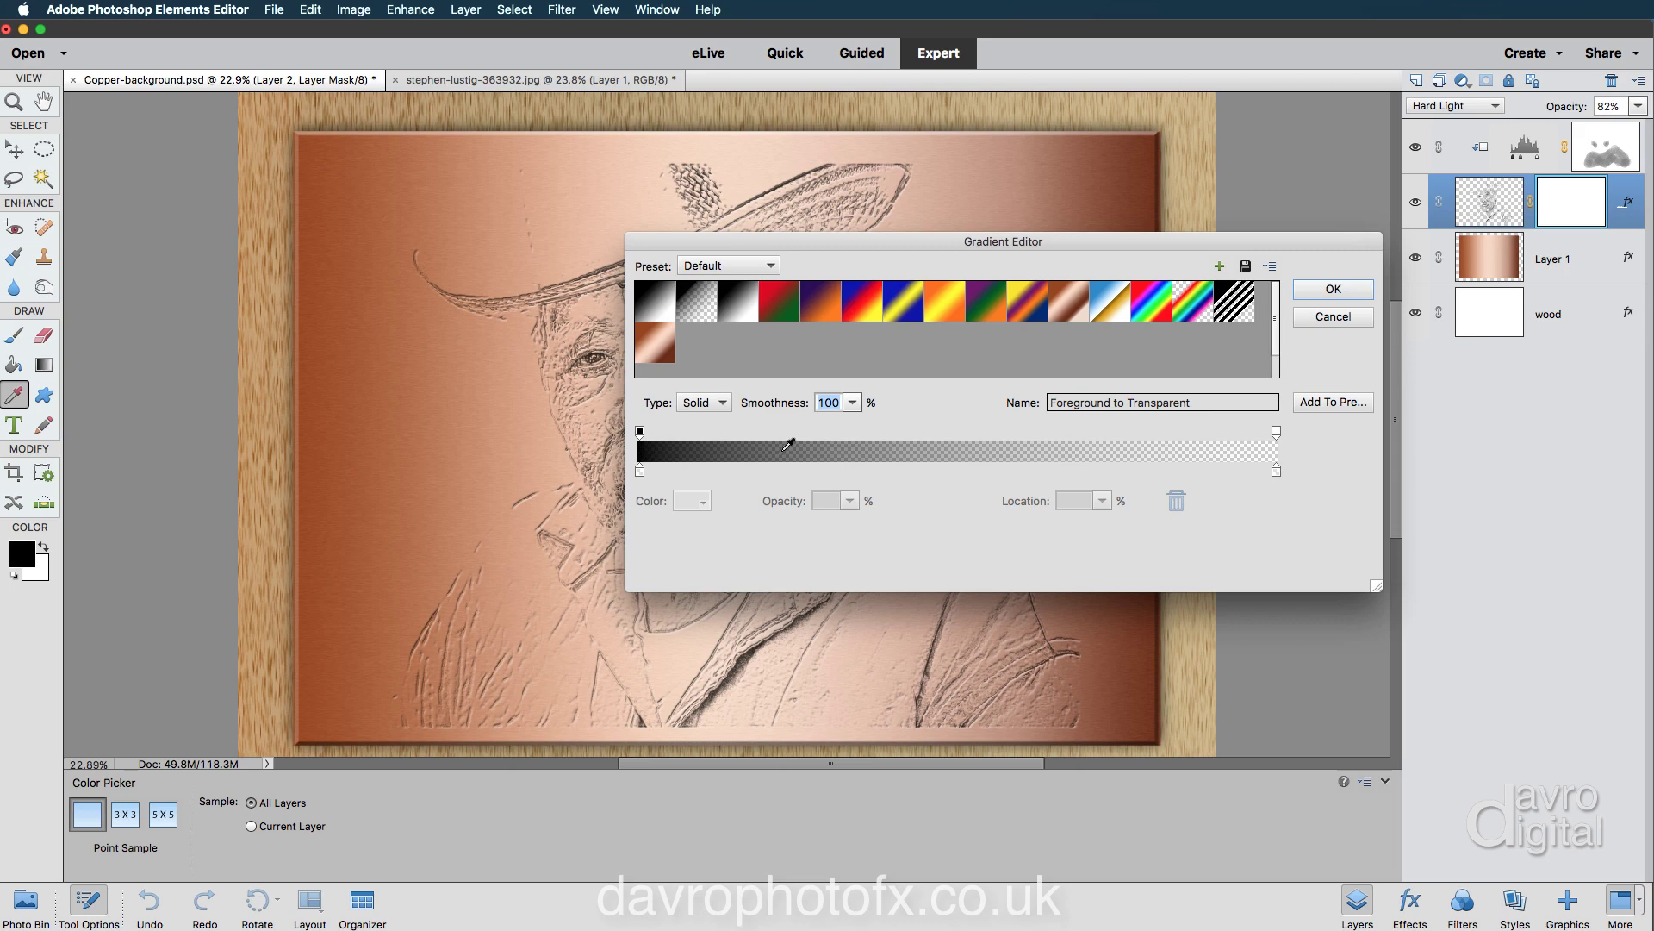
{"action": "left_click", "coordinate": [1315, 317]}
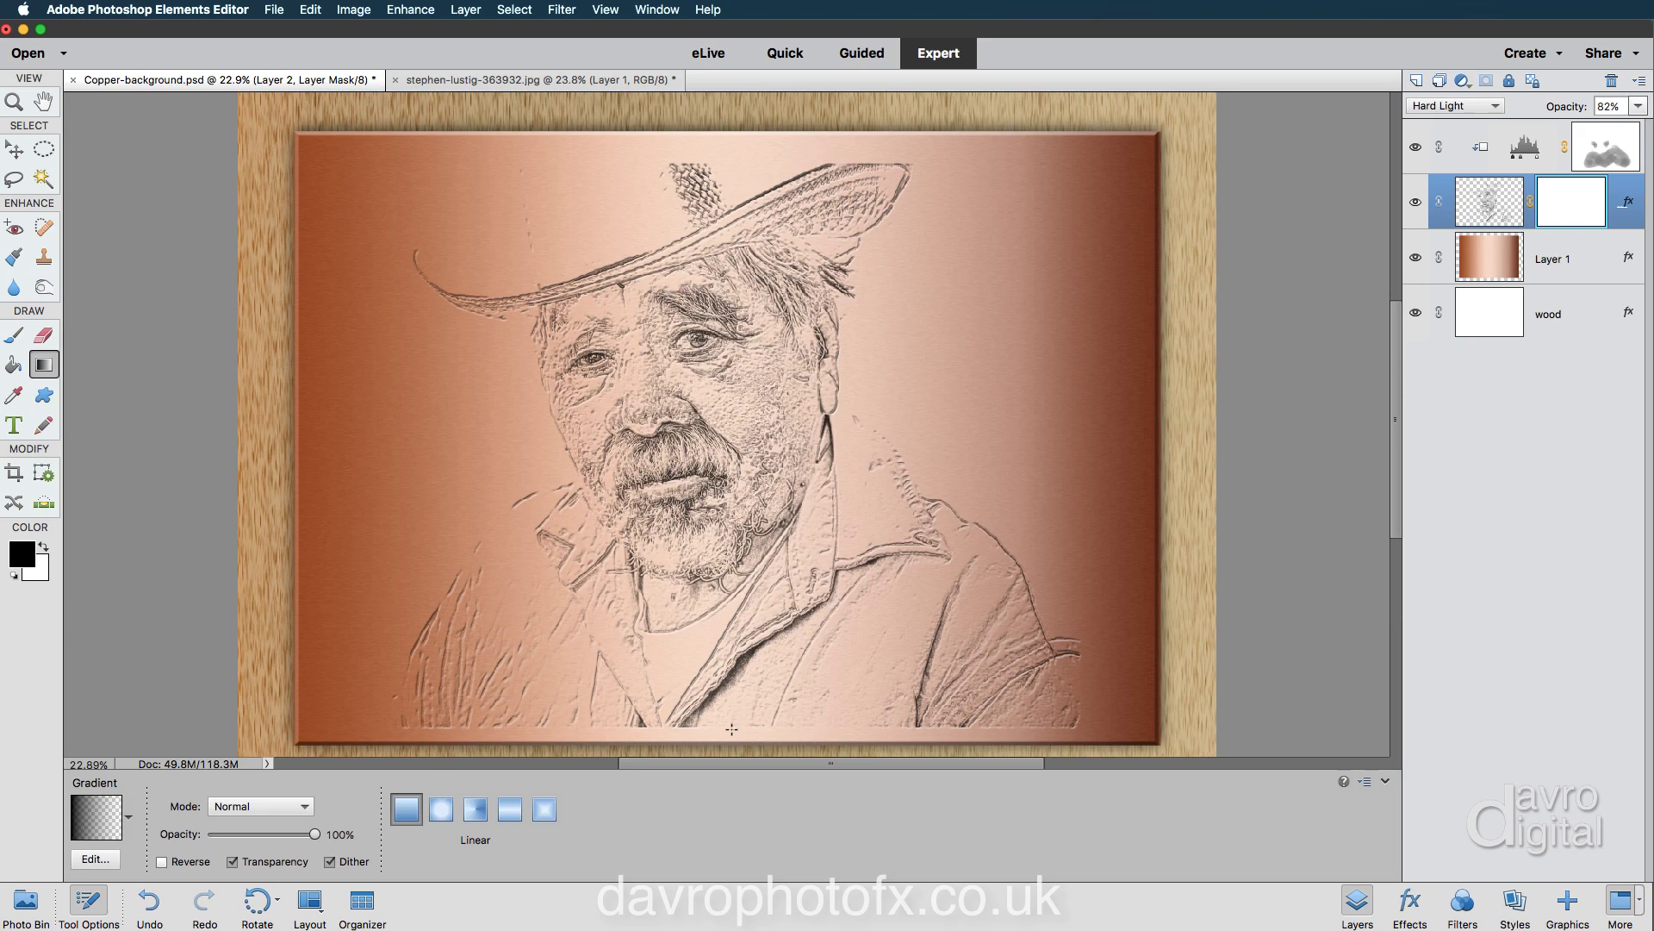
Fade all four edges of the sketch into the copper with short linear gradients on Layer 2's mask.
{"action": "left_click_drag", "start_coordinate": [730, 731], "coordinate": [729, 697]}
{"action": "left_click_drag", "start_coordinate": [716, 729], "coordinate": [715, 697]}
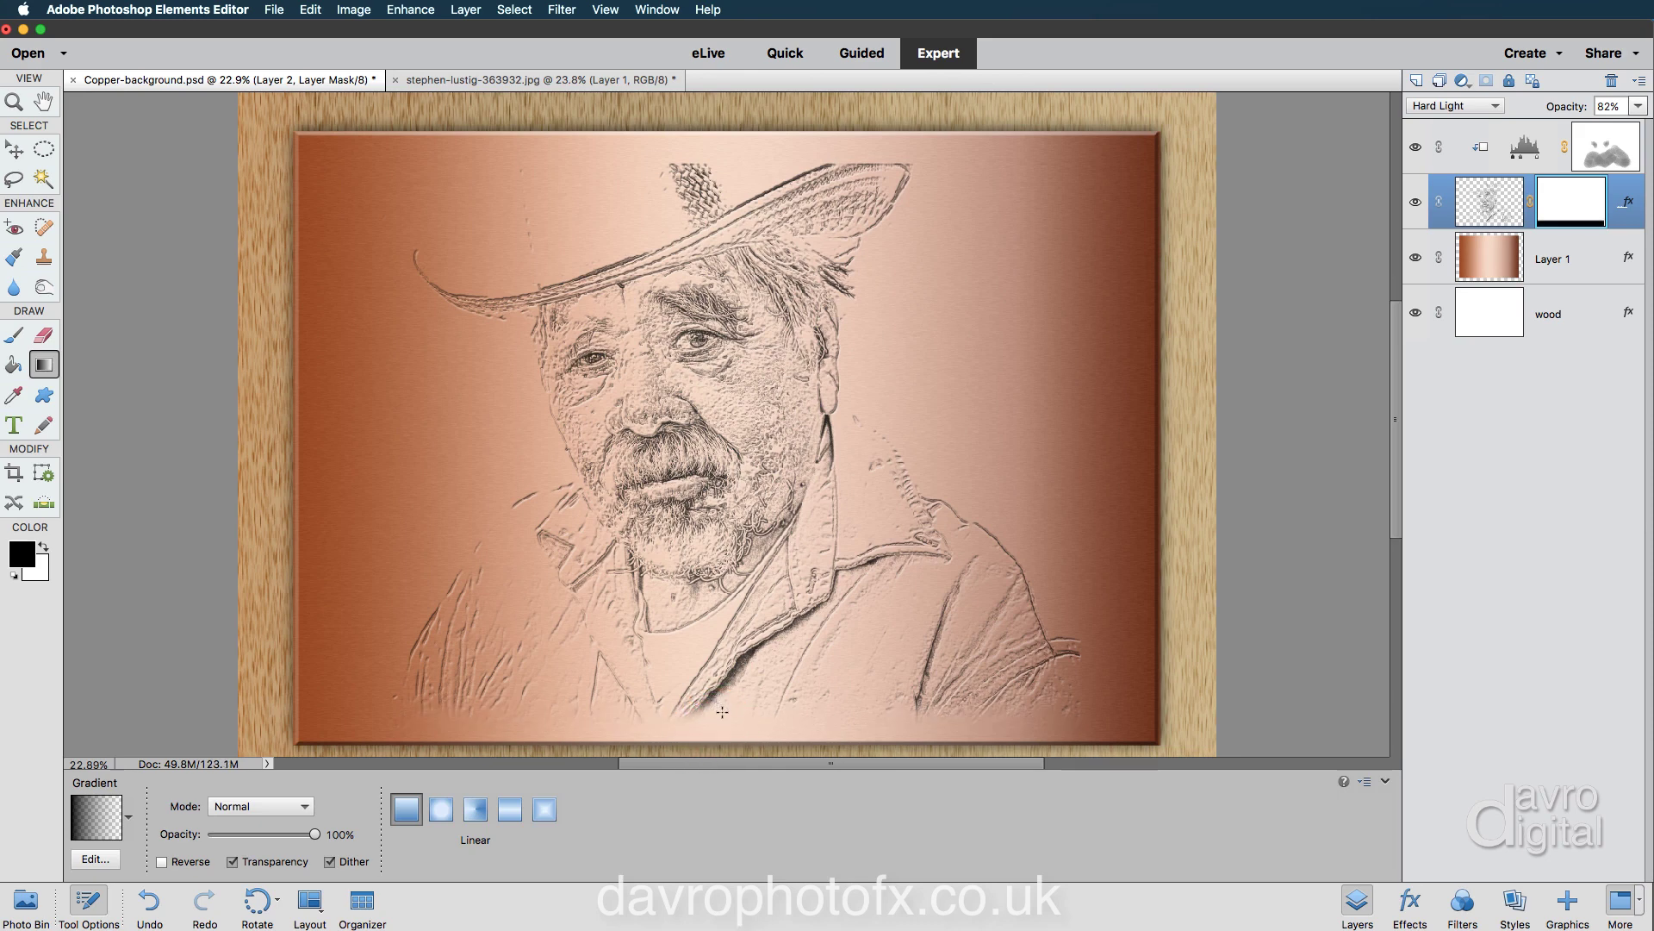
{"action": "mouse_move", "coordinate": [1096, 657]}
{"action": "left_mouse_down"}
{"action": "mouse_move", "coordinate": [1021, 656]}
{"action": "mouse_move", "coordinate": [1078, 658]}
{"action": "left_mouse_up"}
{"action": "left_click_drag", "start_coordinate": [390, 638], "coordinate": [450, 637]}
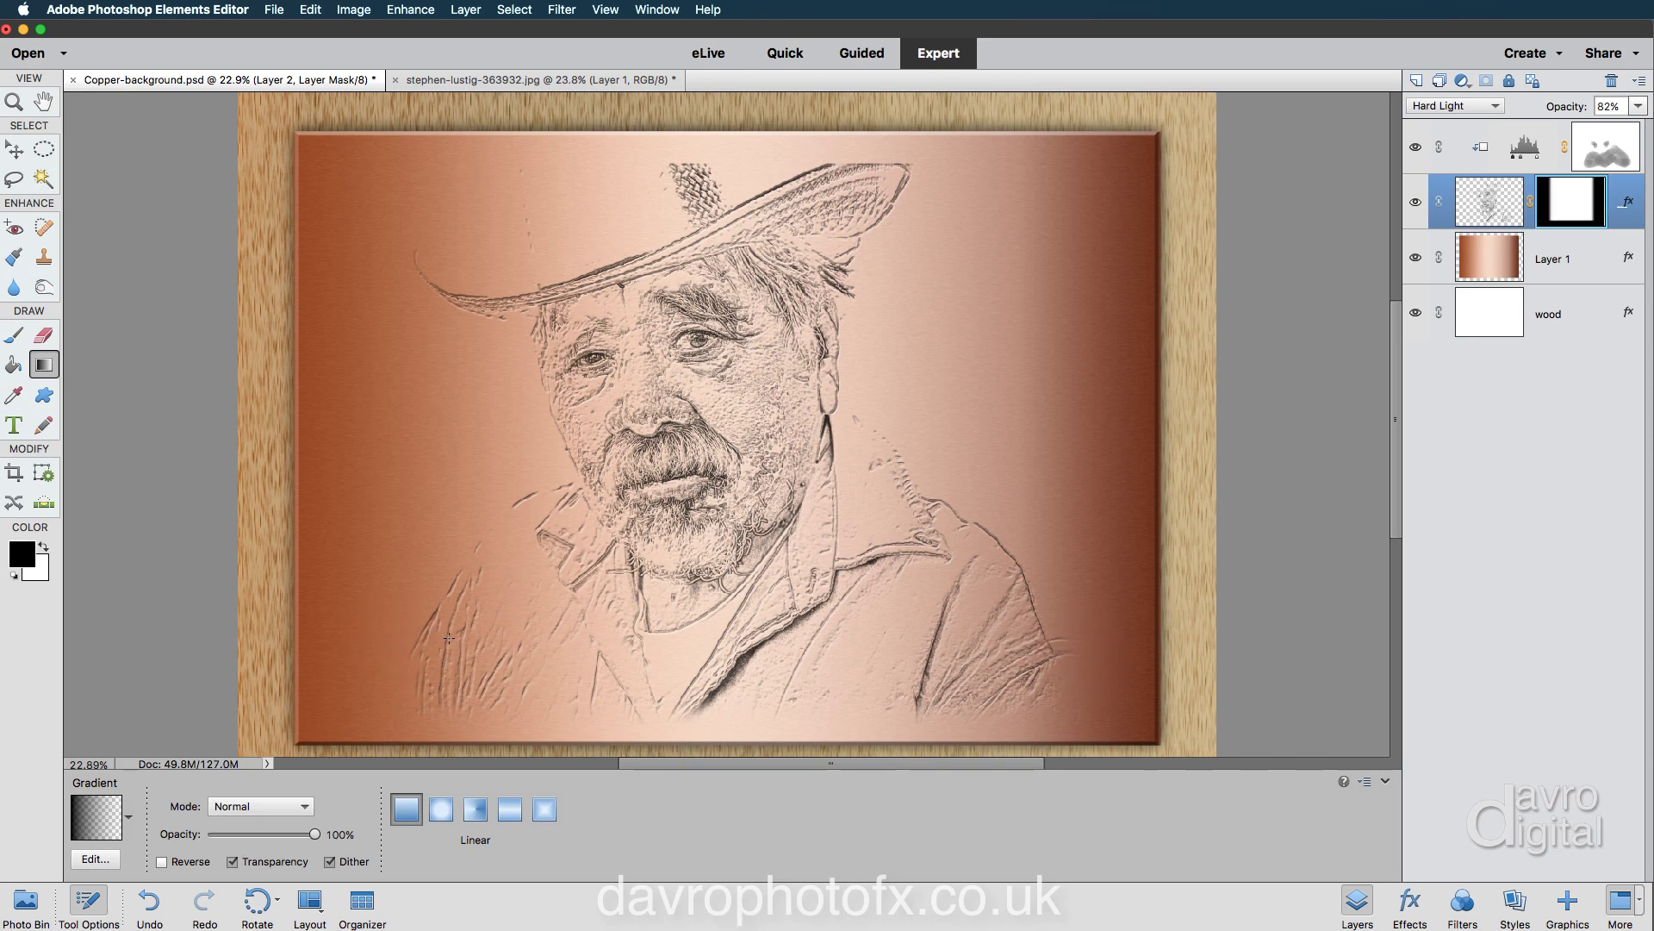
{"action": "left_click", "coordinate": [687, 156]}
{"action": "left_click_drag", "start_coordinate": [688, 198], "coordinate": [712, 196]}
{"action": "left_click", "coordinate": [701, 149]}
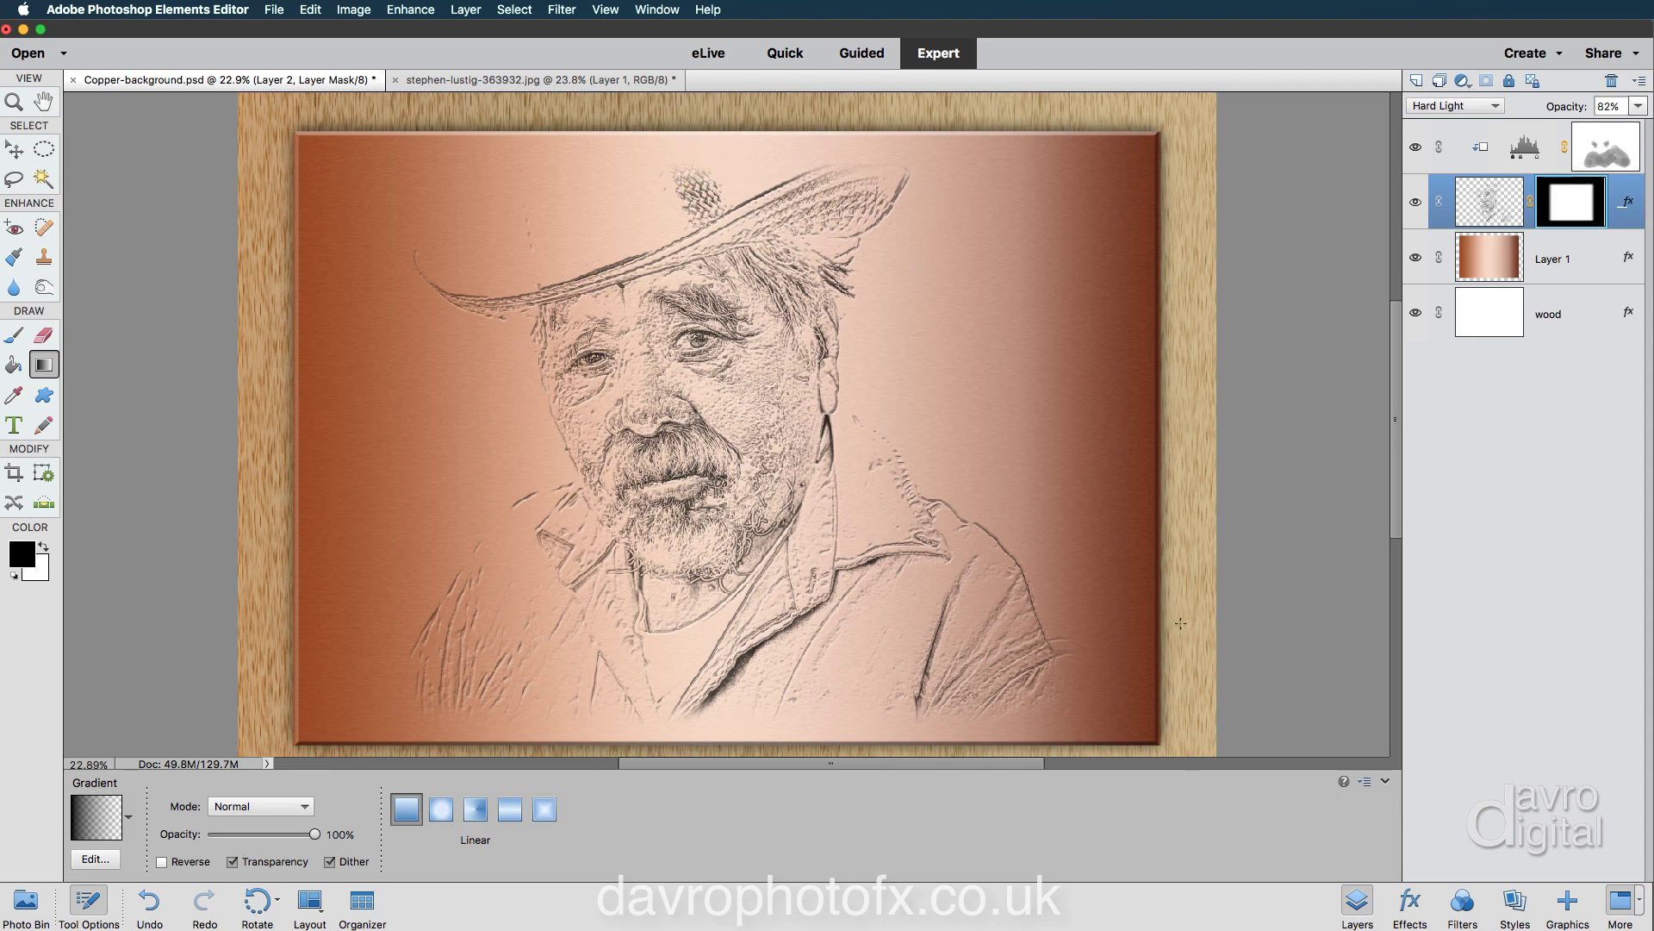
{"action": "left_click", "coordinate": [1386, 782]}
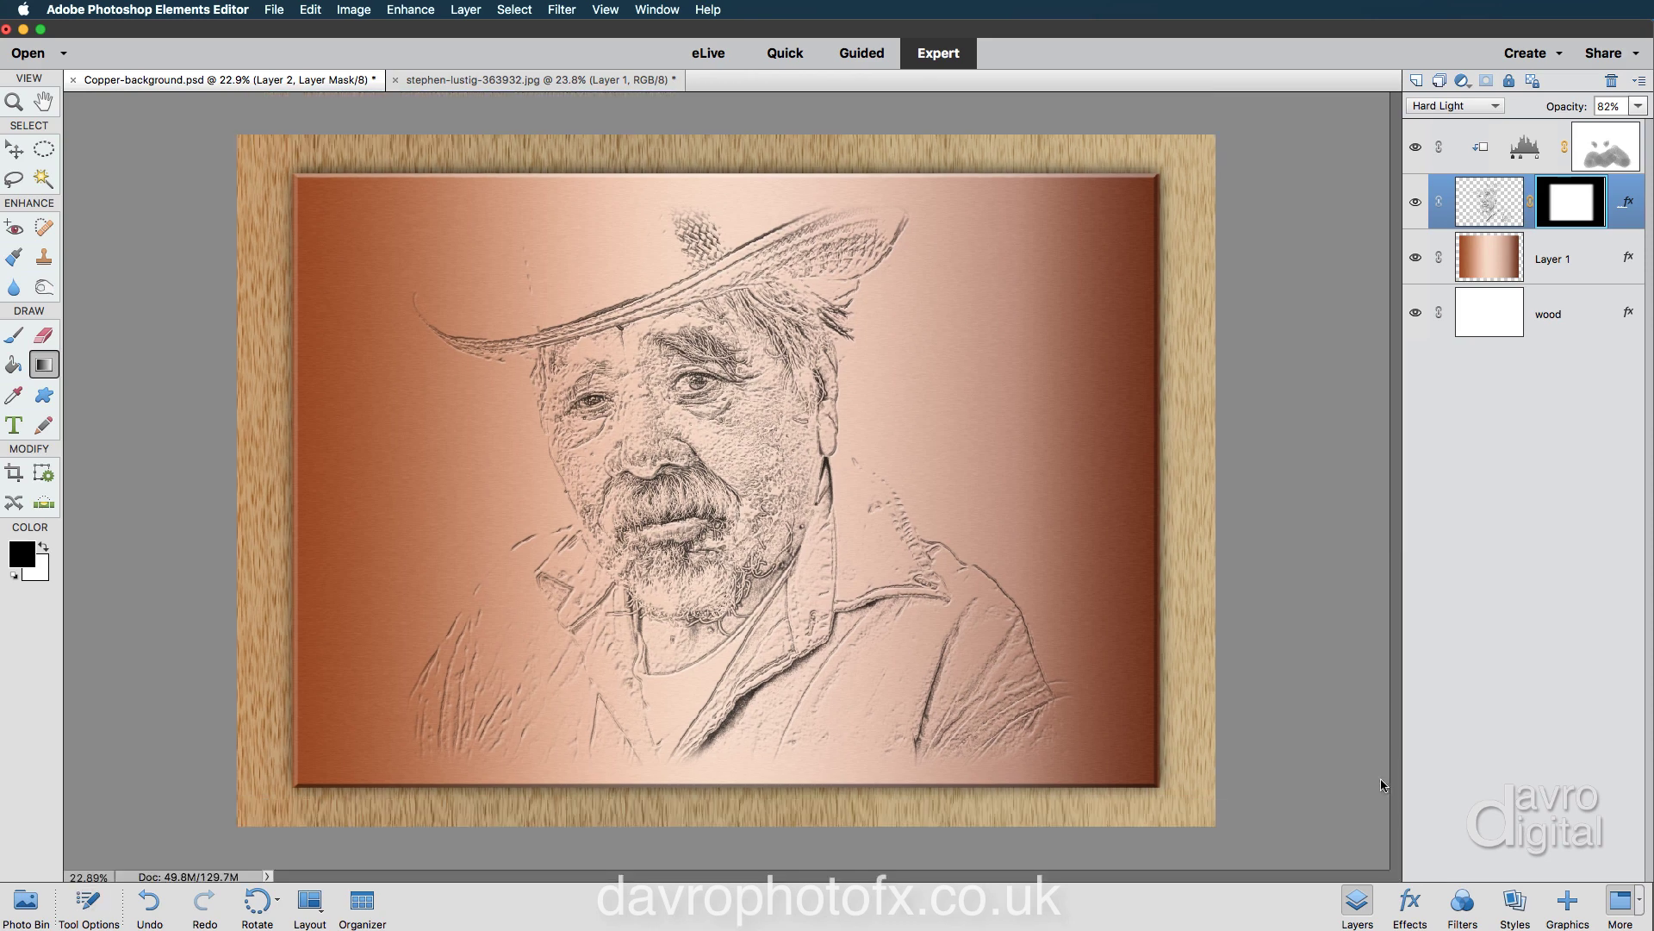
Set the colour around the canvas to Black and view the enlarged artwork with the panels hidden.
{"action": "right_click", "coordinate": [1267, 386]}
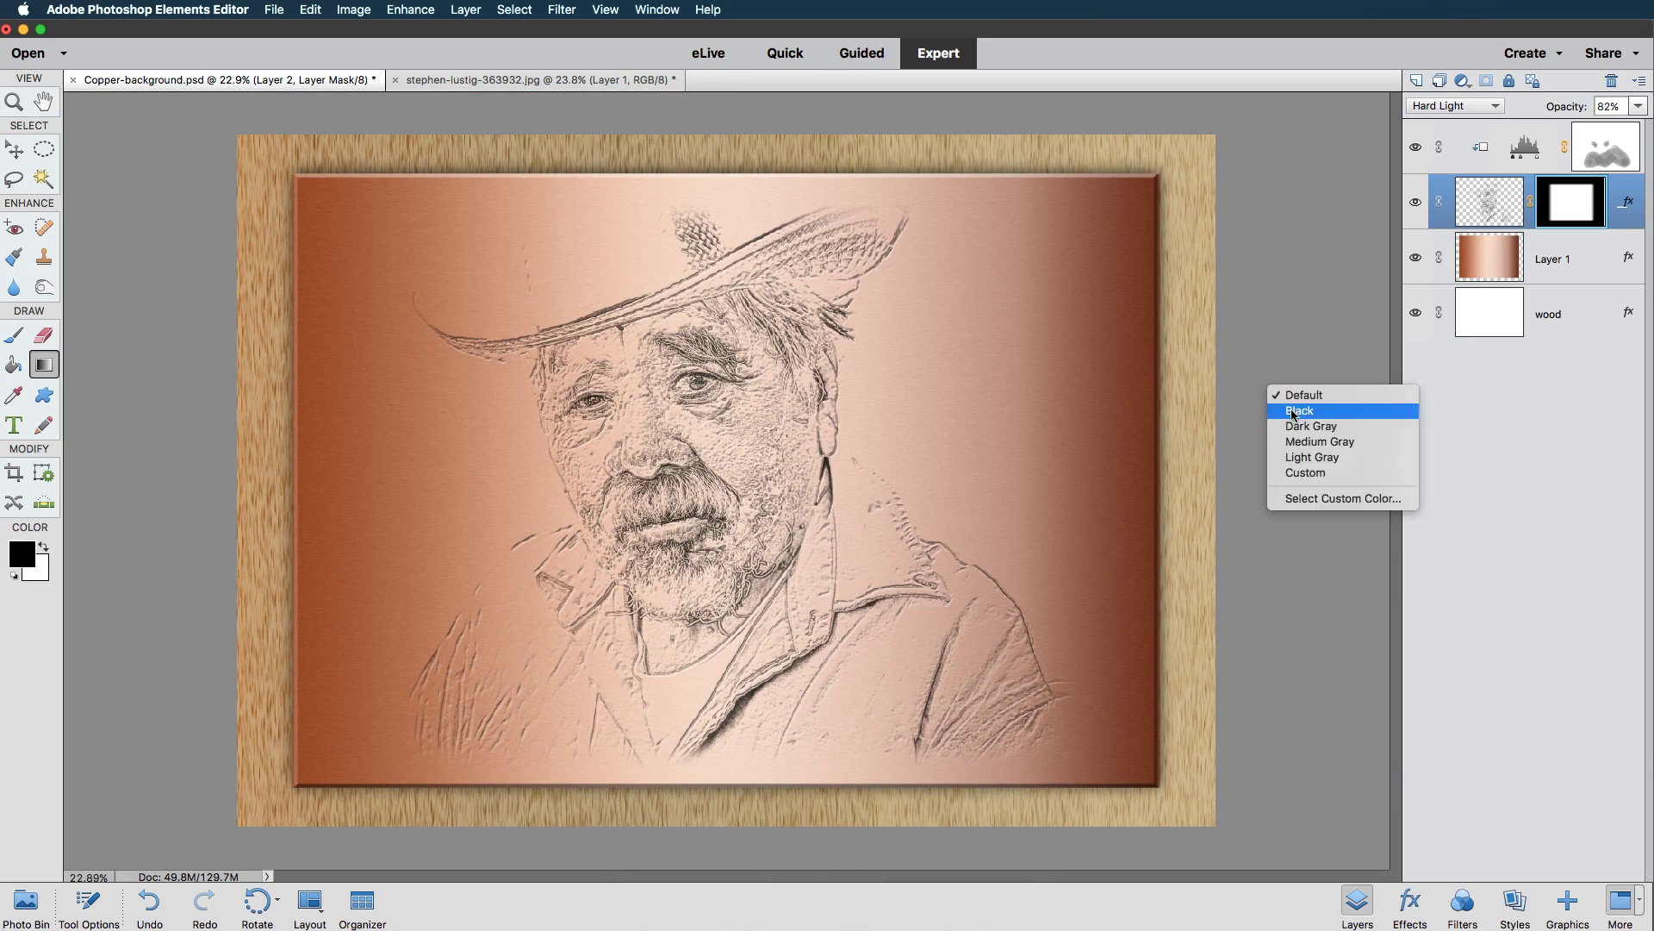
{"action": "left_click", "coordinate": [1295, 412]}
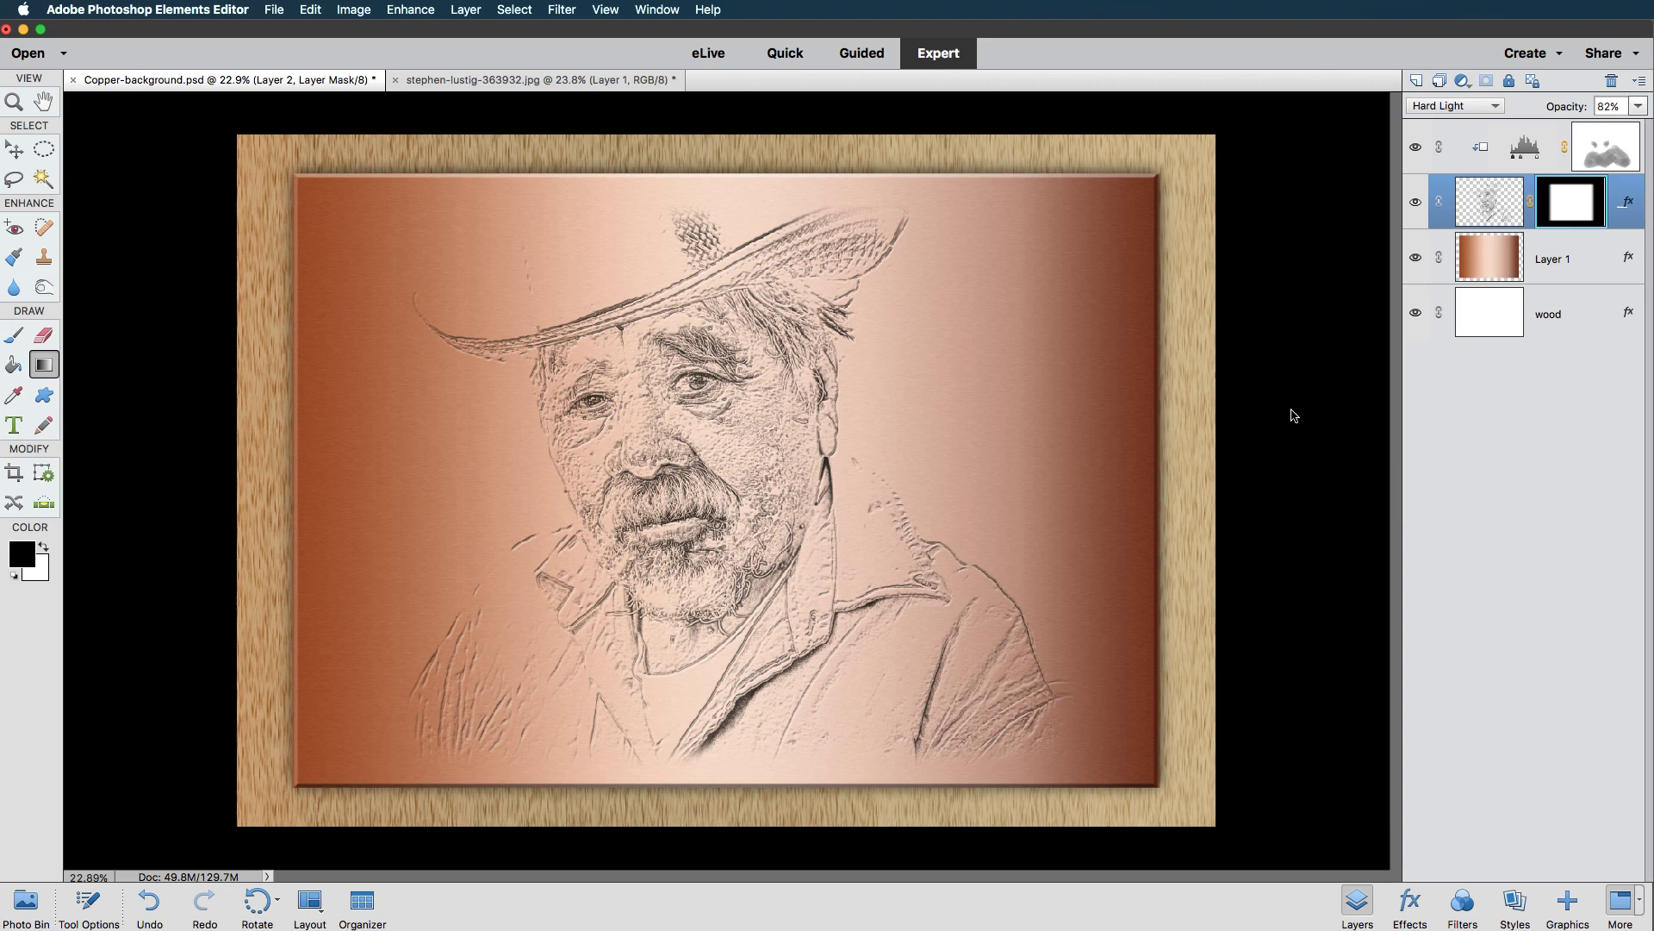
{"action": "key", "text": "Tab"}
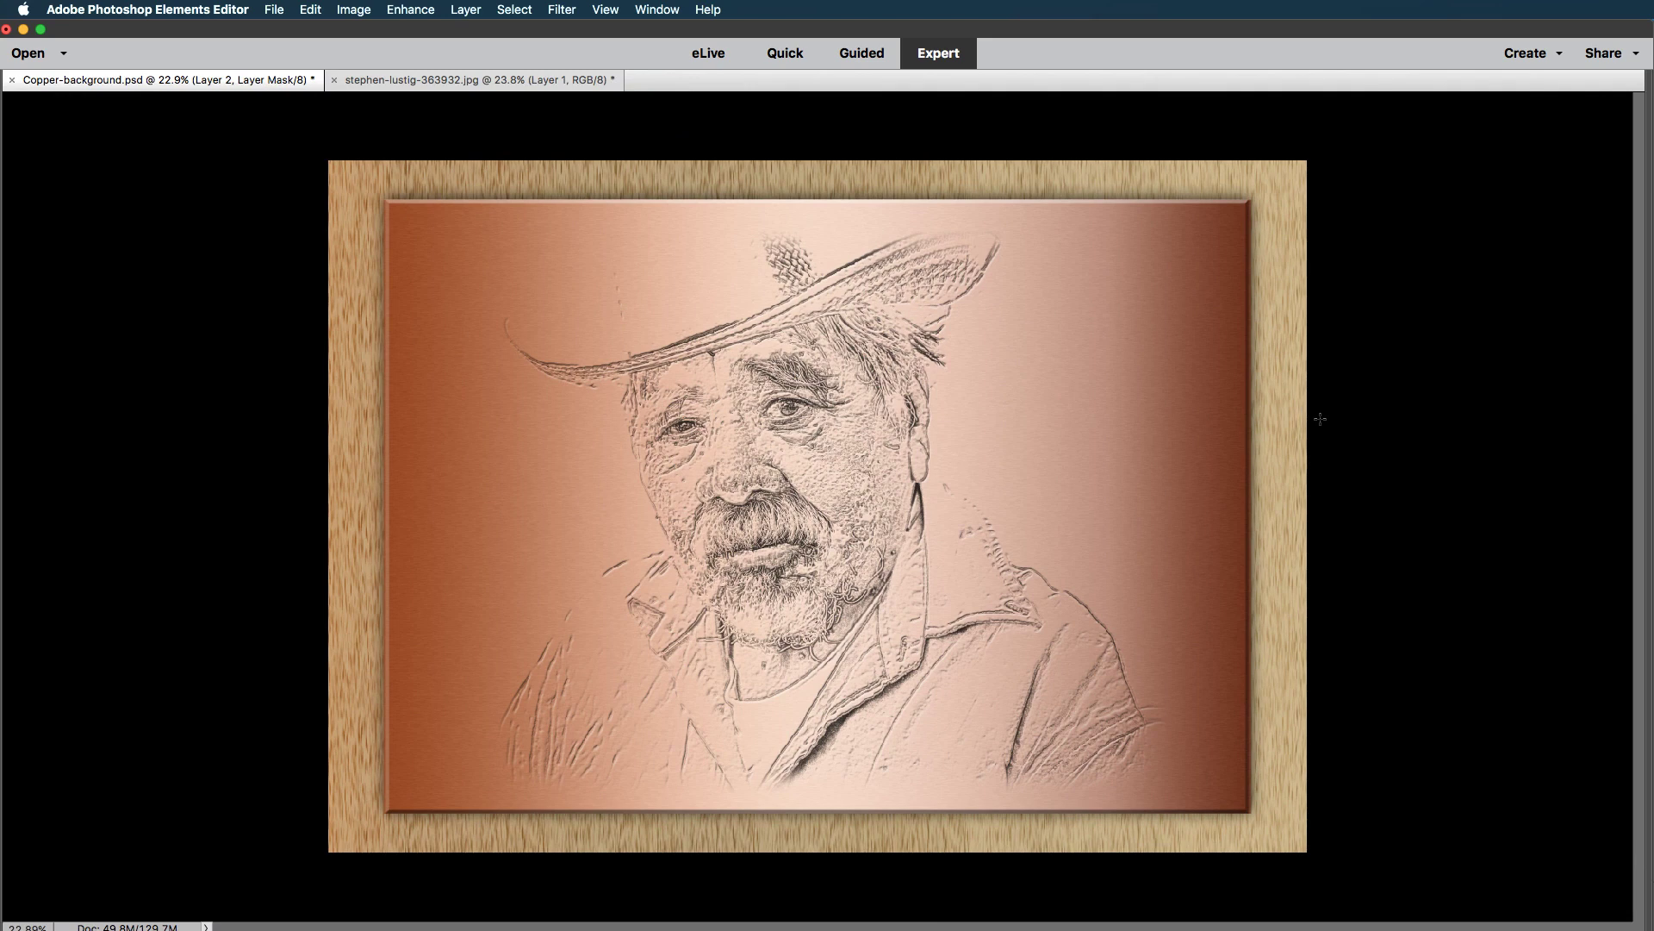
{"action": "scroll", "coordinate": [1320, 419], "scroll_direction": "up", "scroll_amount": 1}
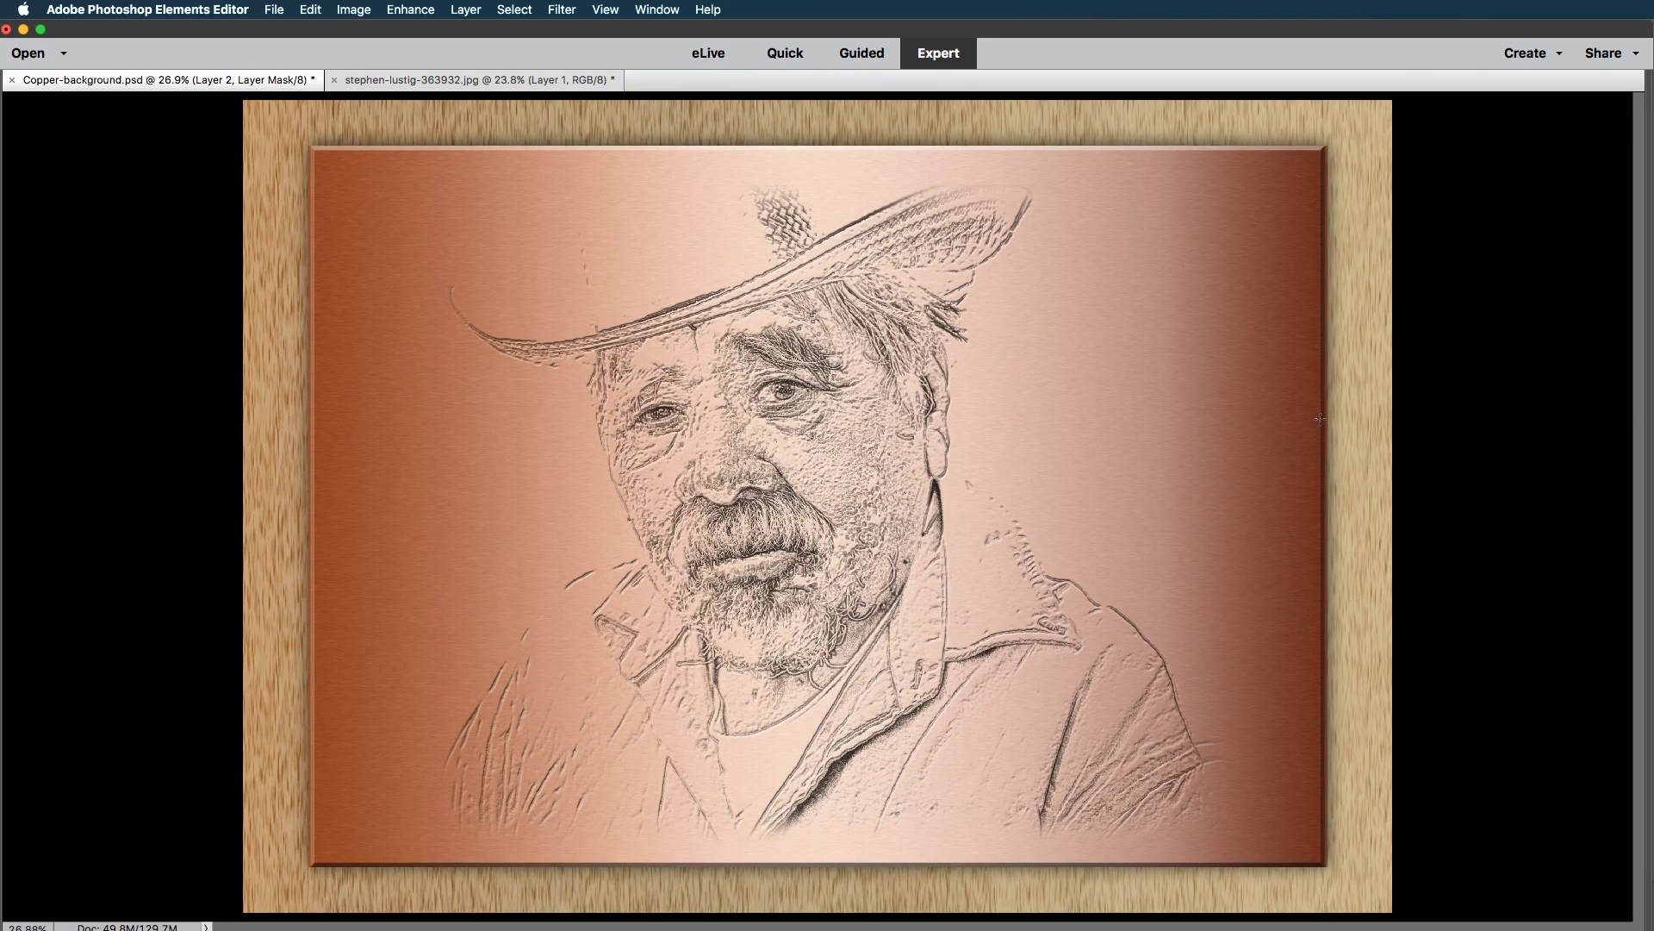